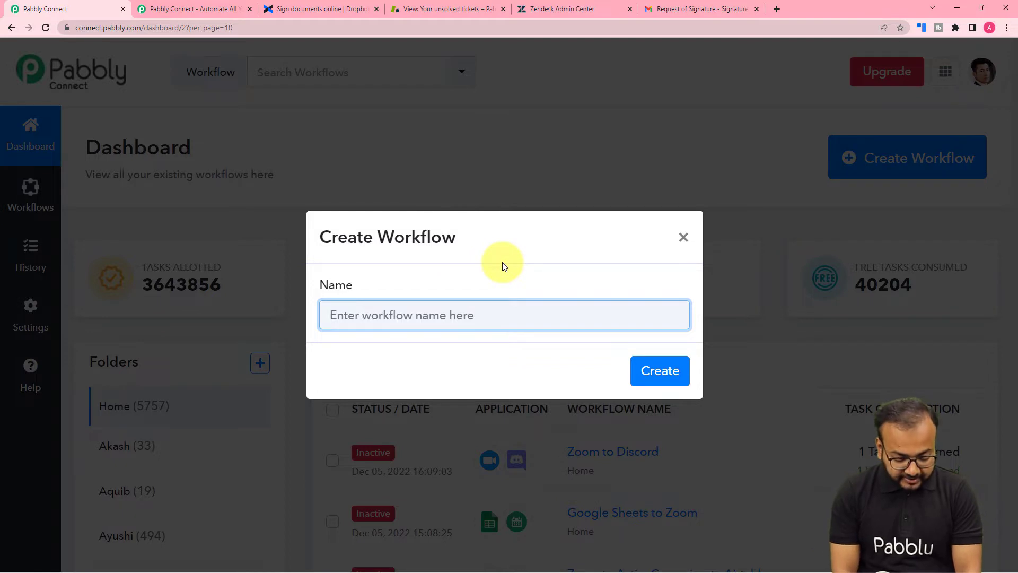
Create a new workflow named "Dropbox Sign to Zendesk Tickets" and collapse its trigger section.
{"action": "type", "text": "Dropbox Sign to Zendesk Tickets"}
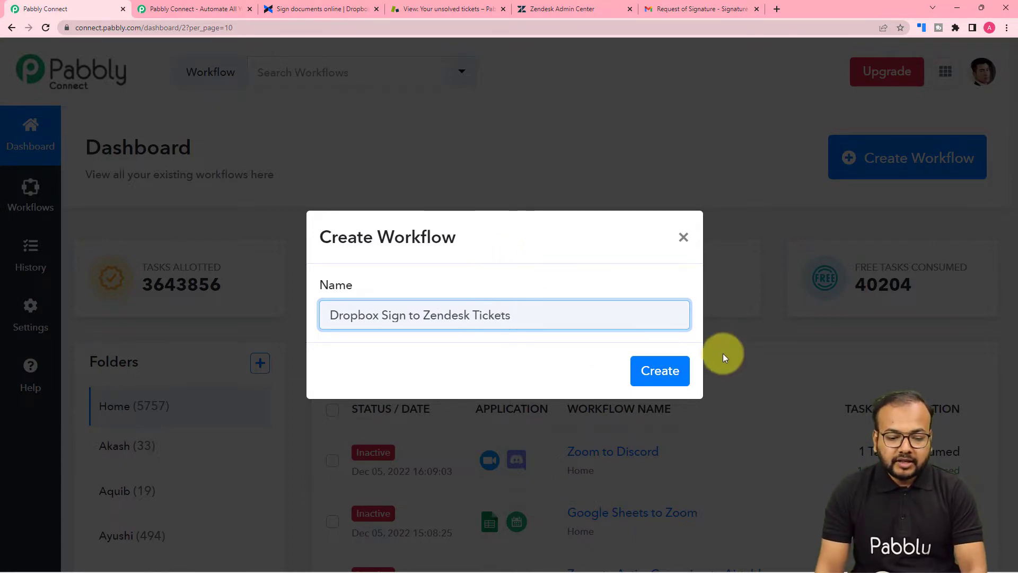
{"action": "left_click", "coordinate": [660, 370]}
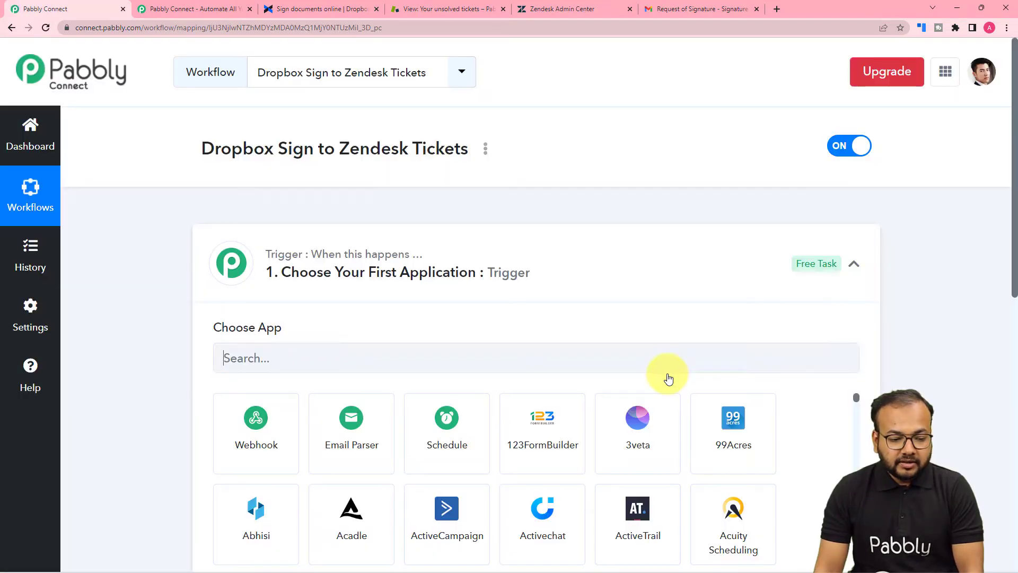
{"action": "left_click", "coordinate": [853, 272]}
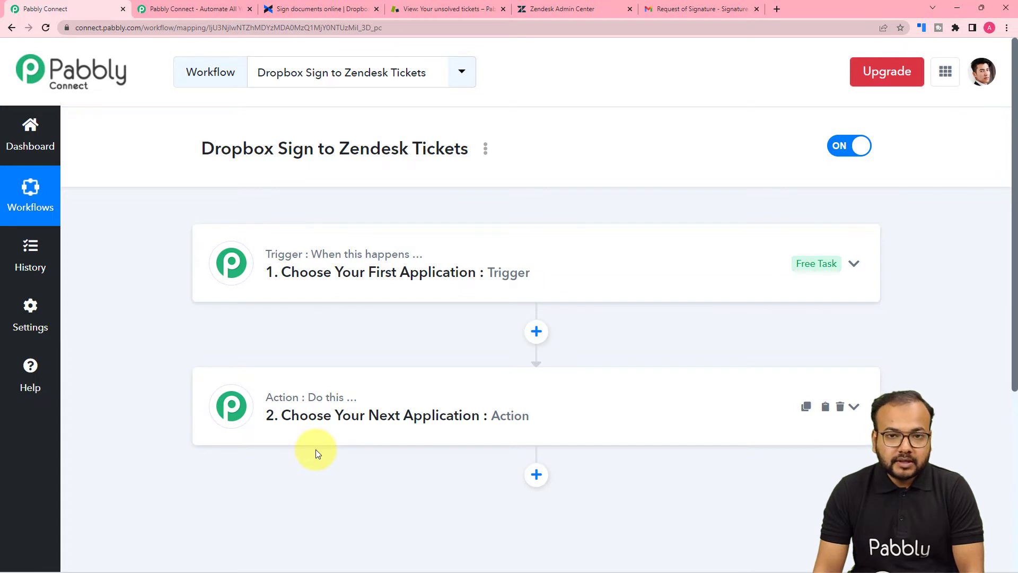
Set the workflow's trigger application to Dropbox Sign with Webhook Configuration as the trigger event.
{"action": "left_click", "coordinate": [311, 268]}
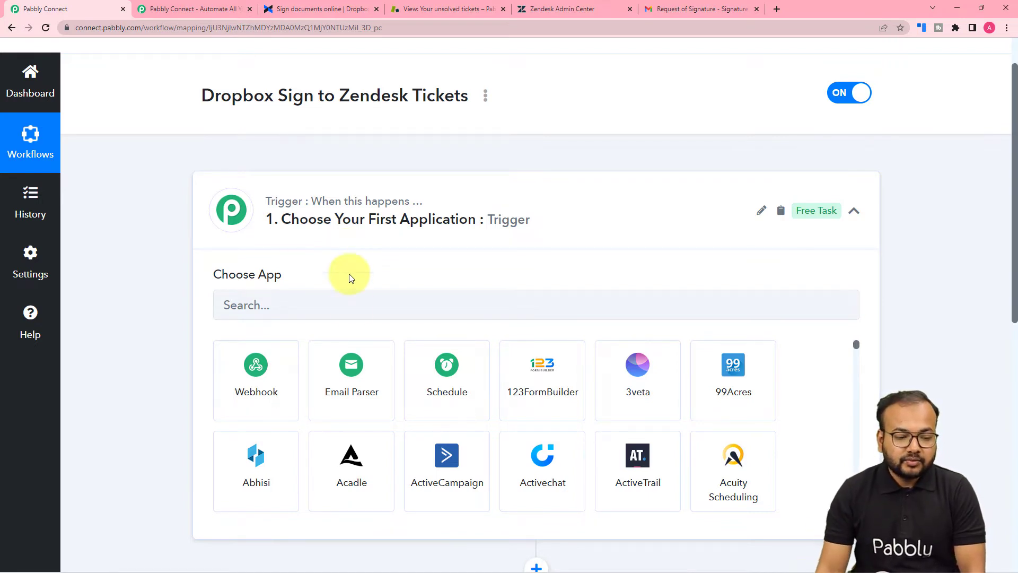
{"action": "left_click", "coordinate": [353, 312]}
{"action": "type", "text": "drop"}
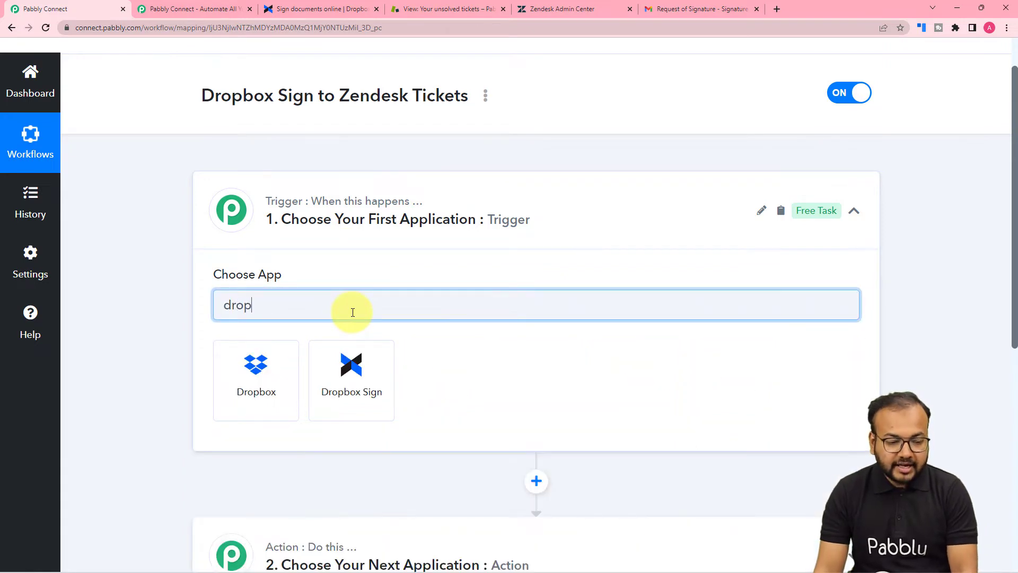
{"action": "left_click", "coordinate": [351, 384]}
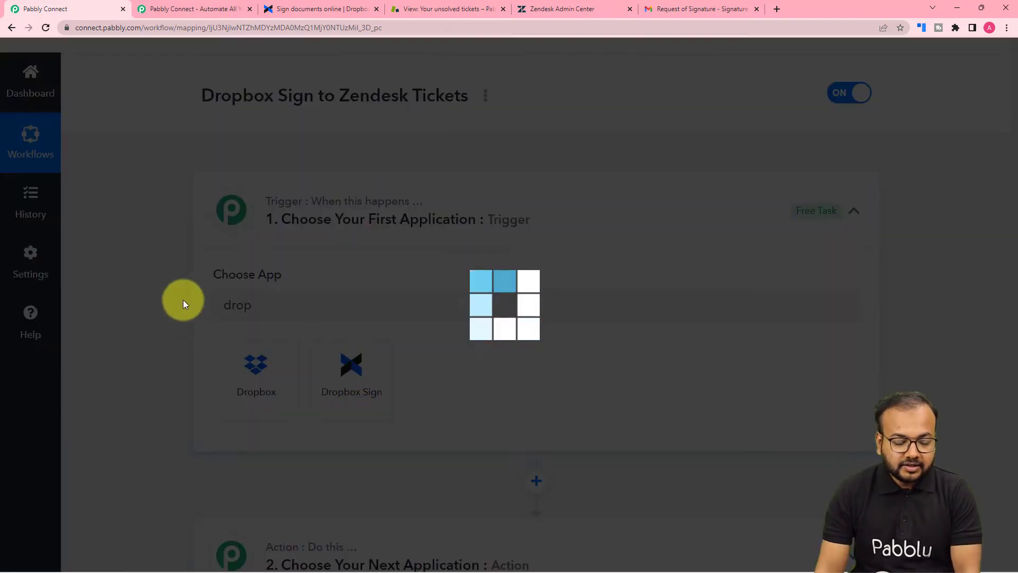
{"action": "scroll", "coordinate": [212, 302], "scroll_direction": "down", "scroll_amount": 1}
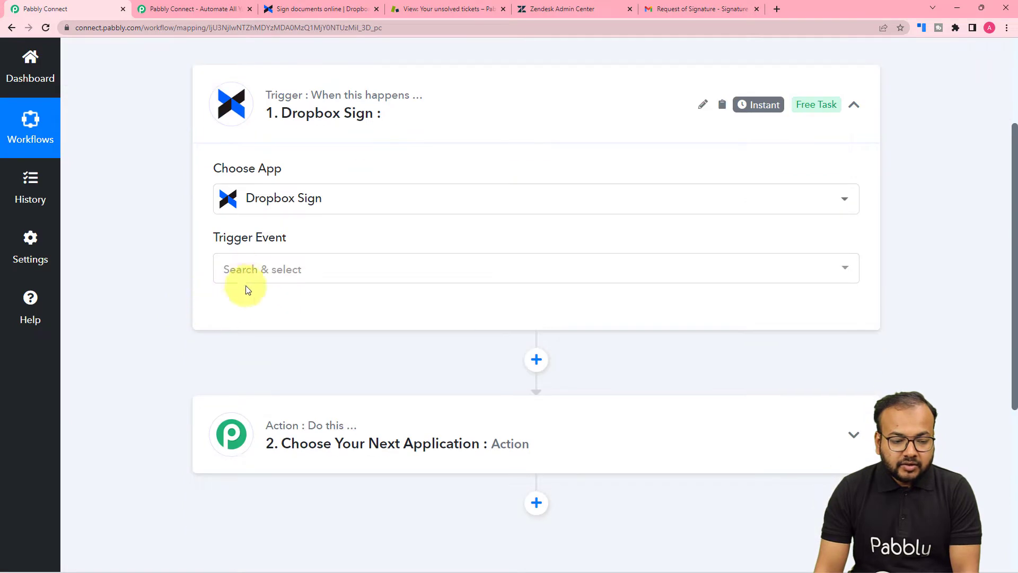
{"action": "left_click", "coordinate": [247, 277]}
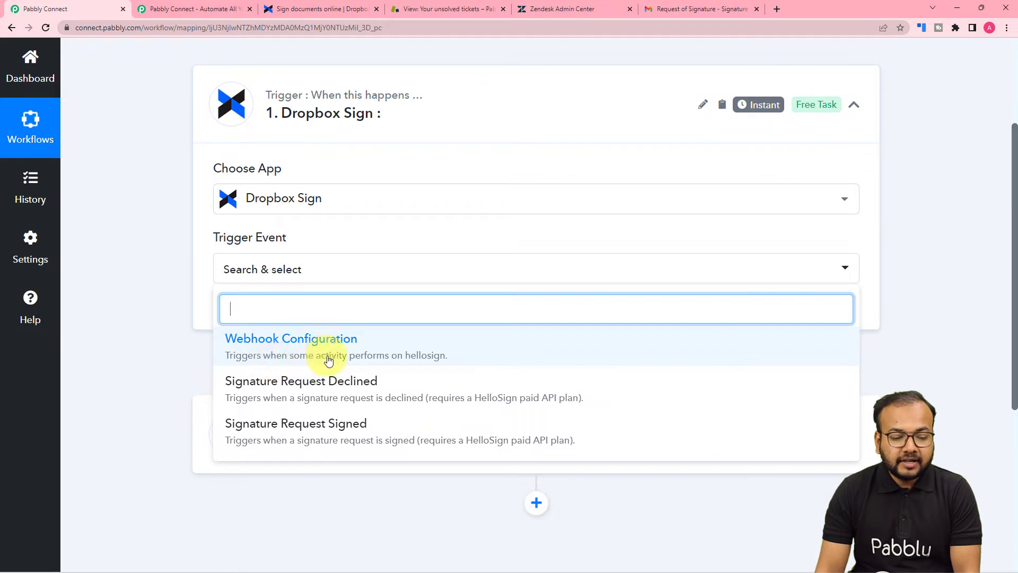
{"action": "left_click", "coordinate": [373, 360]}
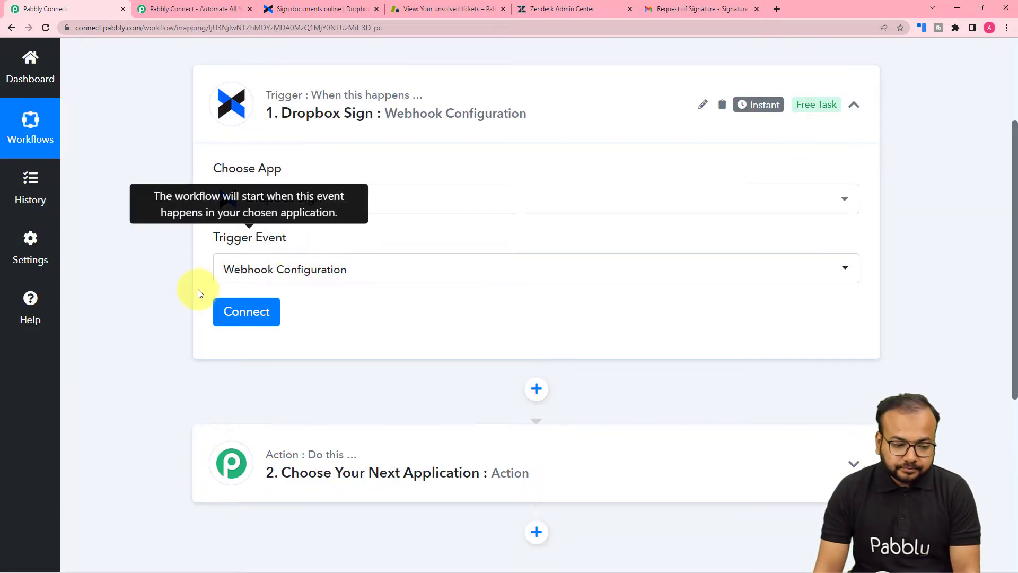
Start connecting the Dropbox Sign trigger with a new connection instead of an existing one.
{"action": "left_click", "coordinate": [254, 314]}
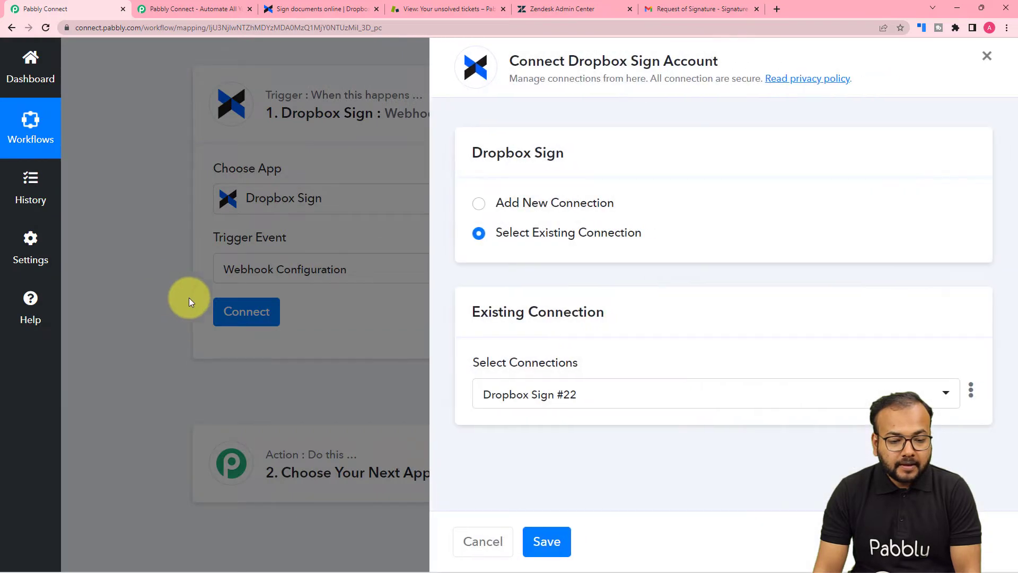
{"action": "left_click", "coordinate": [479, 204]}
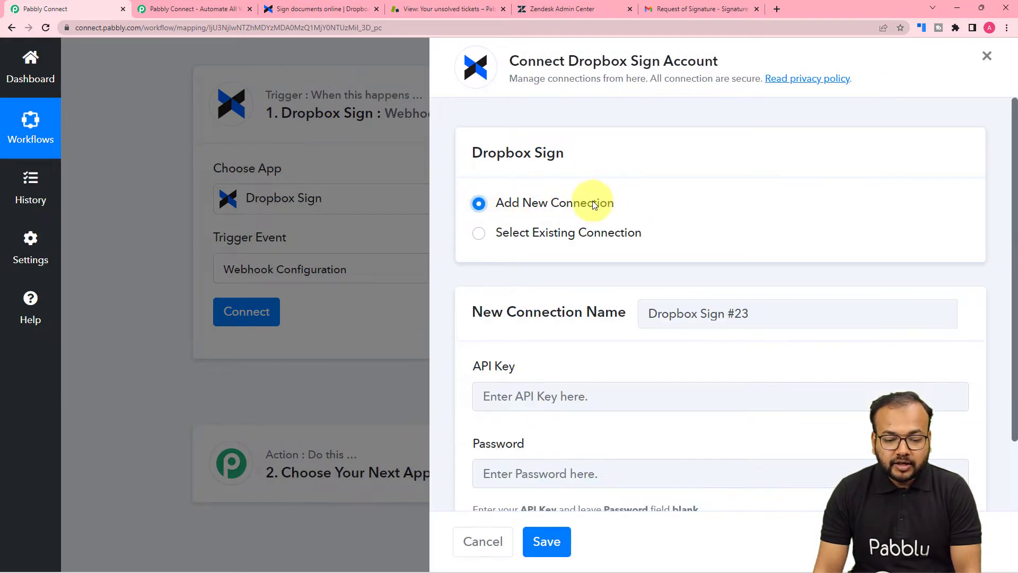
{"action": "scroll", "coordinate": [543, 285], "scroll_direction": "down", "scroll_amount": 1}
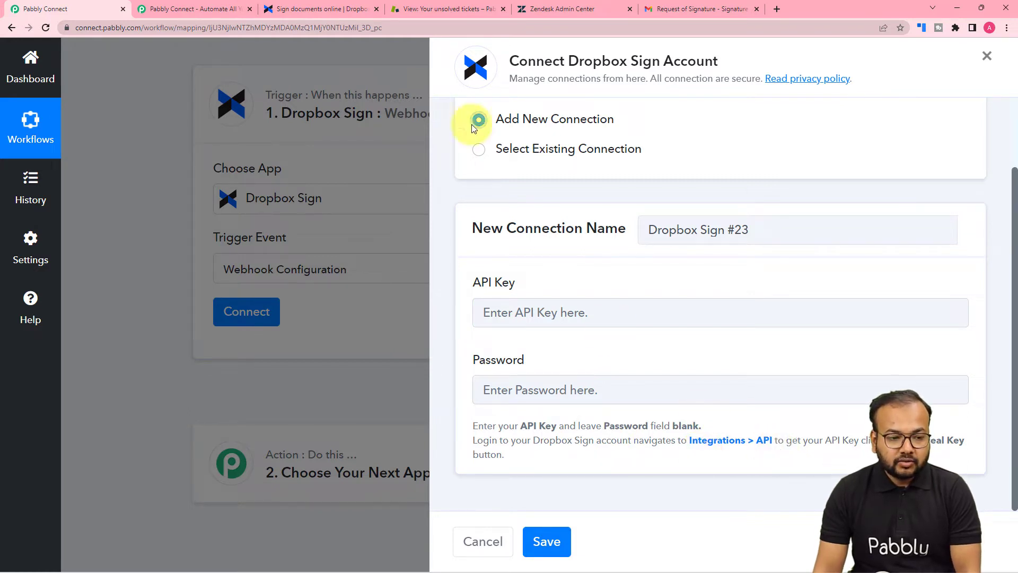
Switch to Dropbox Sign, open the API settings under Integrations in a separate tab, and copy the "neww test" API key.
{"action": "left_click", "coordinate": [306, 7]}
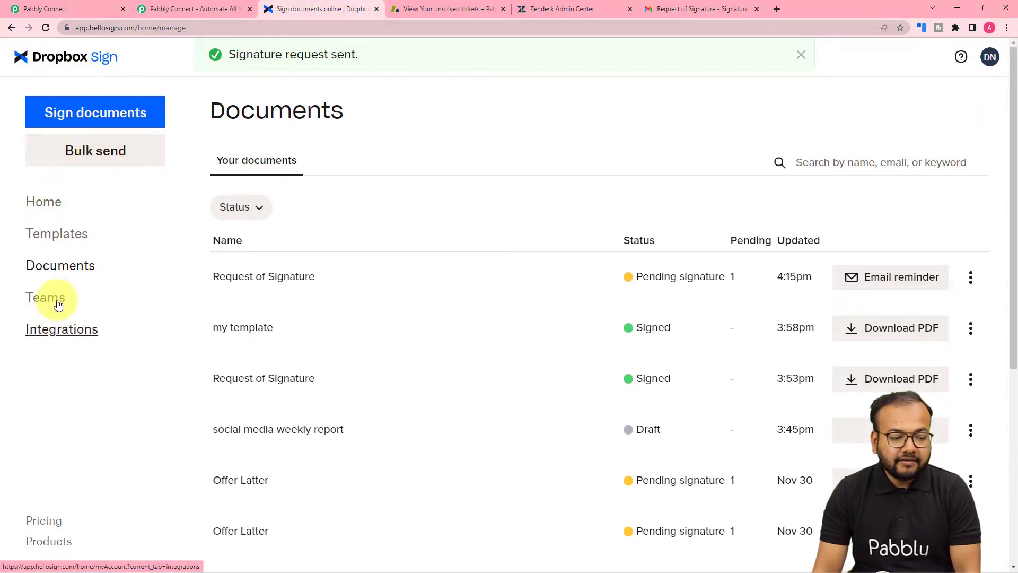
{"action": "right_click", "coordinate": [74, 335]}
{"action": "left_click", "coordinate": [94, 344]}
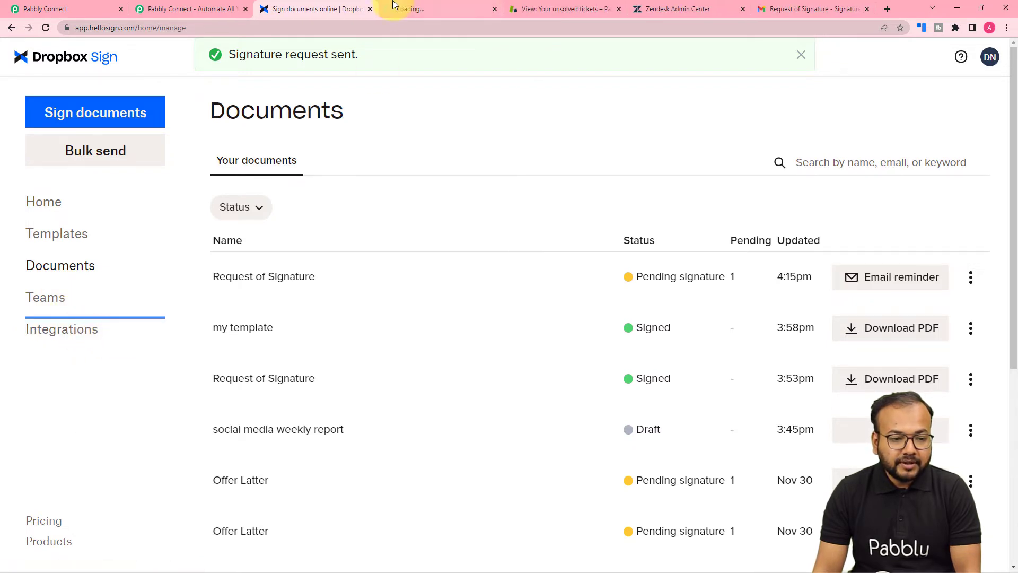
{"action": "left_click", "coordinate": [424, 8]}
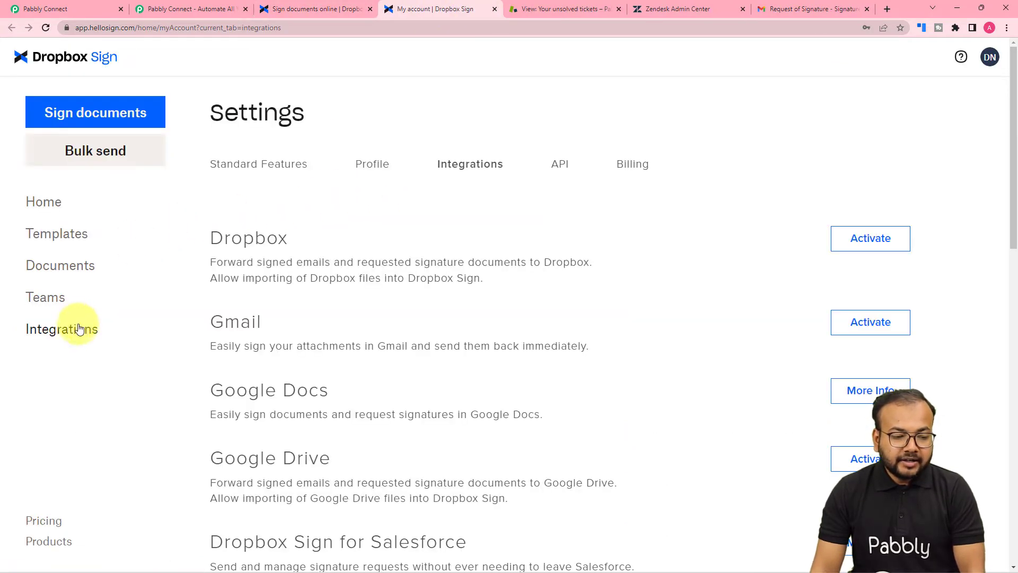
{"action": "left_click", "coordinate": [563, 165]}
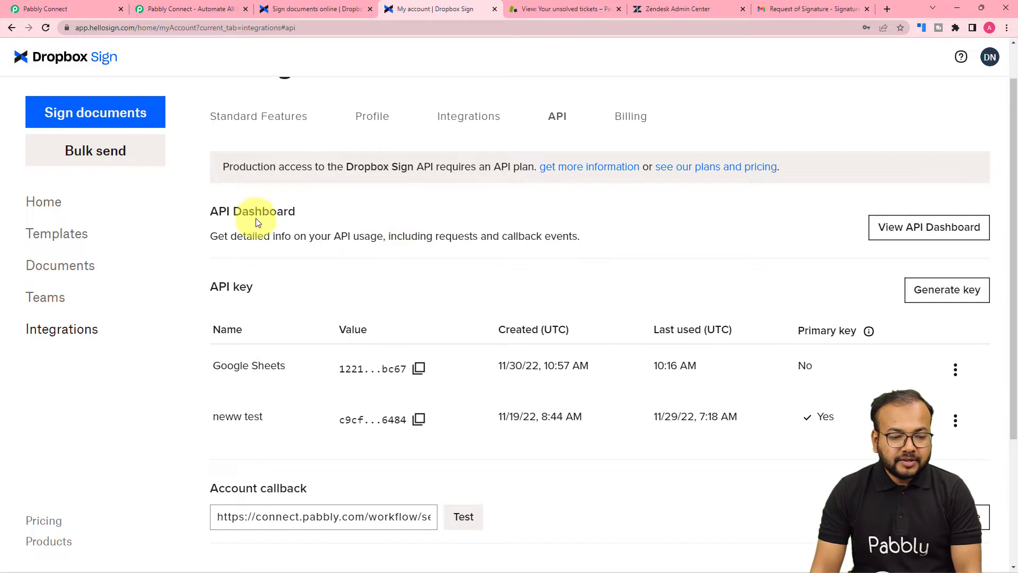
{"action": "scroll", "coordinate": [403, 260], "scroll_direction": "down", "scroll_amount": 2}
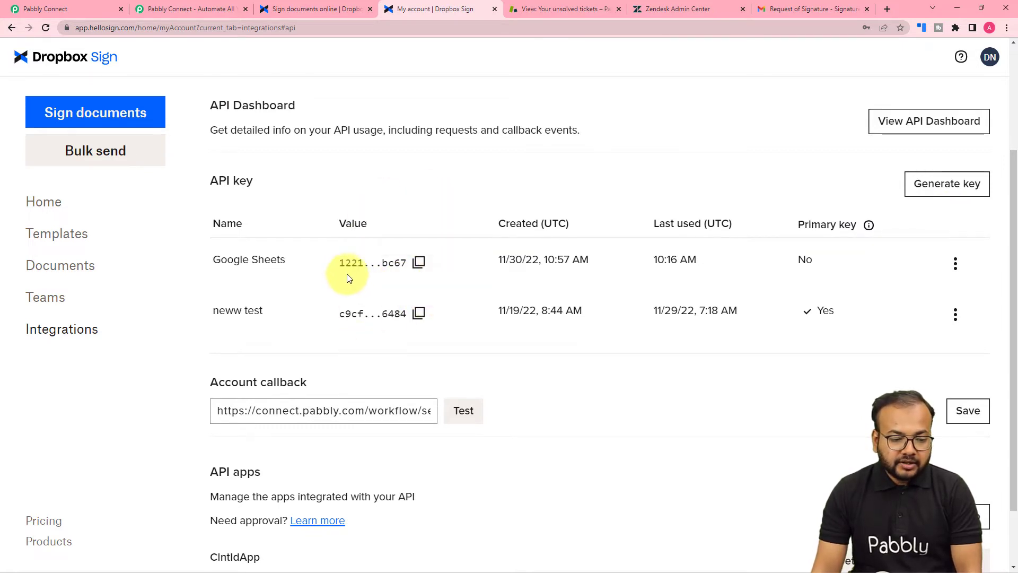
{"action": "left_click", "coordinate": [420, 314]}
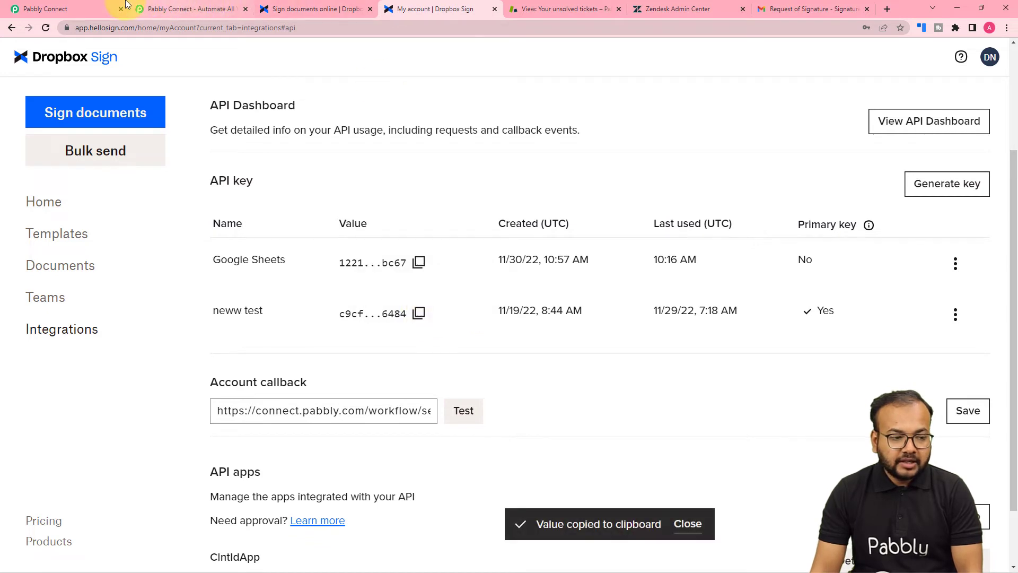
Back in Pabbly Connect, enter the copied API key and the account password for the new Dropbox Sign connection and save it.
{"action": "left_click", "coordinate": [75, 9]}
{"action": "right_click", "coordinate": [530, 302]}
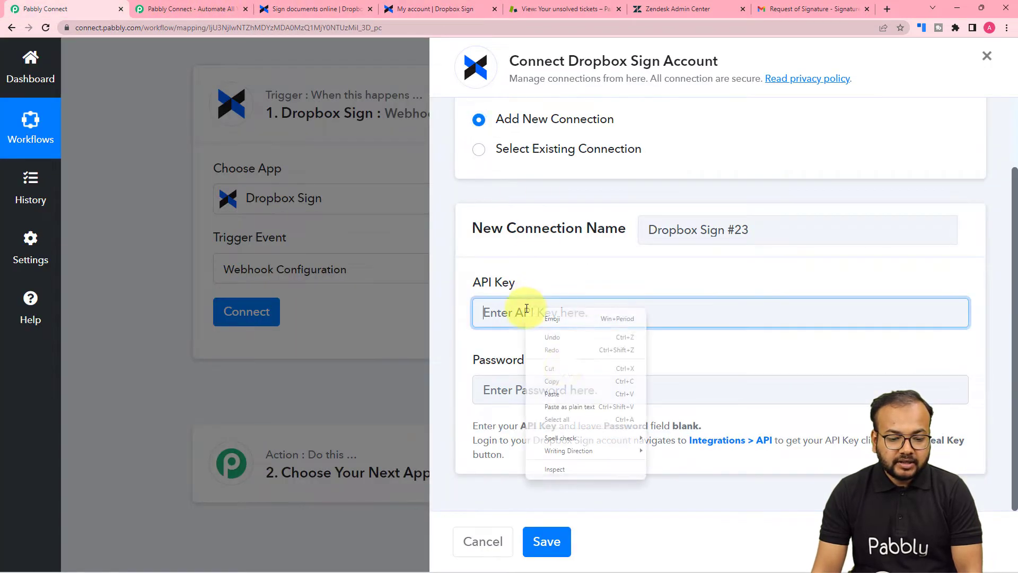
{"action": "left_click", "coordinate": [564, 386]}
{"action": "left_click", "coordinate": [570, 388]}
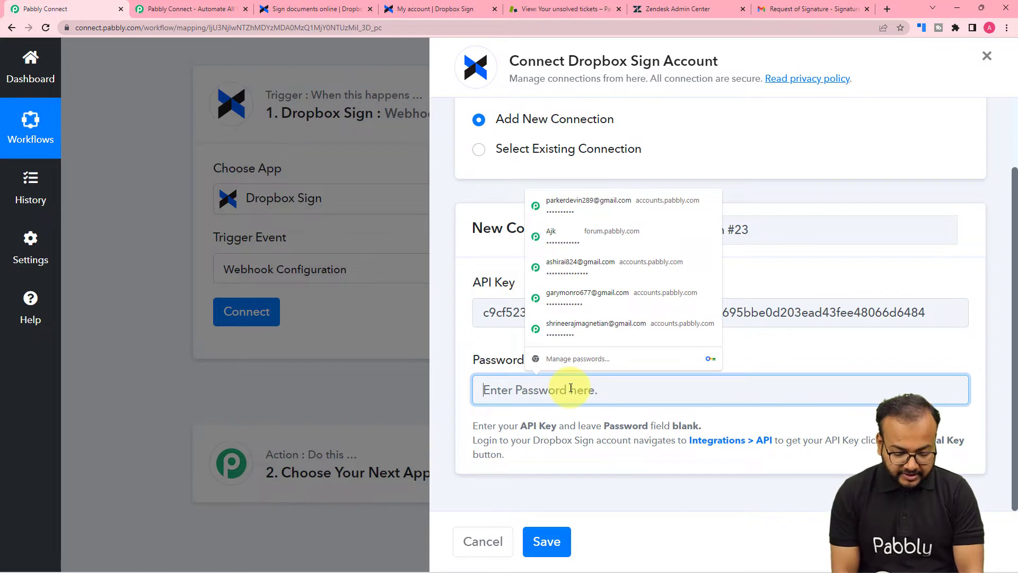
{"action": "type", "text": "a"}
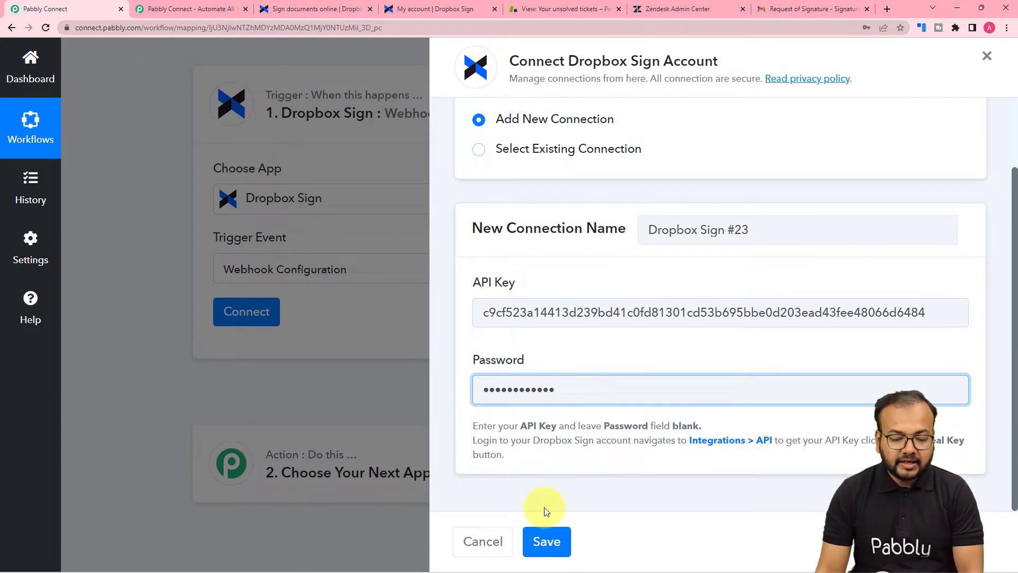
{"action": "left_click", "coordinate": [546, 540]}
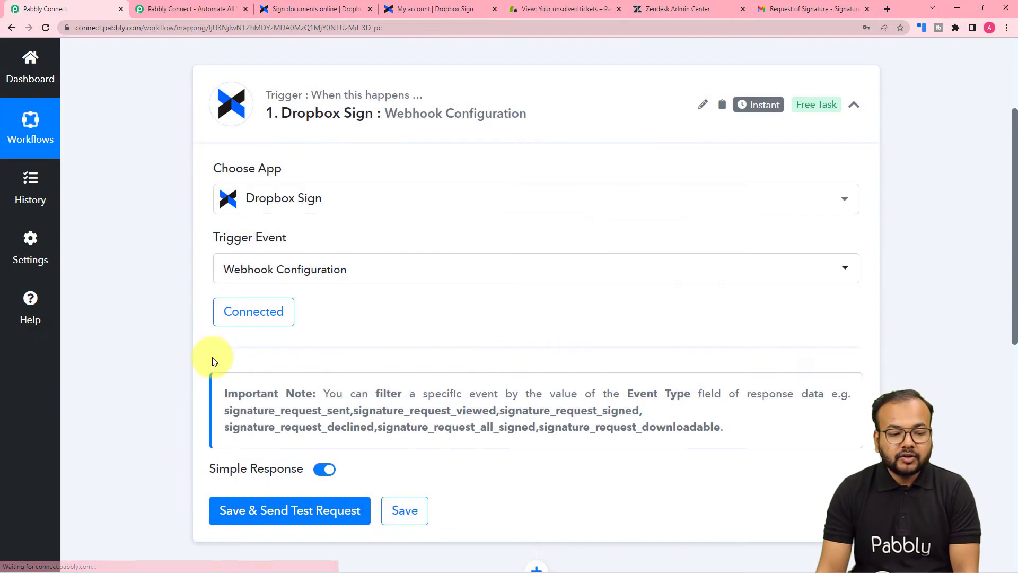
In Dropbox Sign, start a new signature request and upload the "social media weekly report" PDF from Downloads as its document.
{"action": "scroll", "coordinate": [128, 318], "scroll_direction": "down", "scroll_amount": 3}
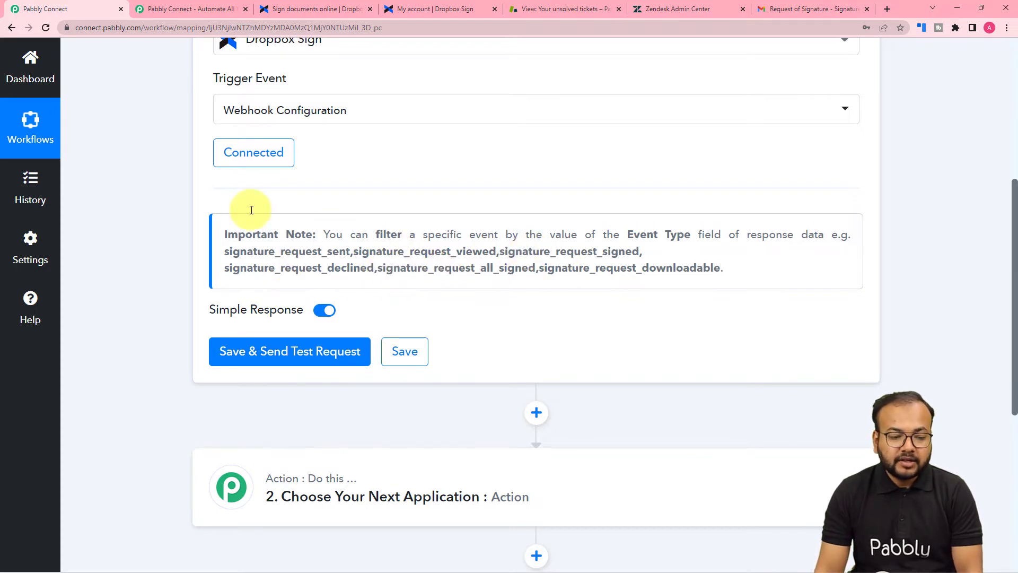
{"action": "scroll", "coordinate": [148, 196], "scroll_direction": "down", "scroll_amount": 1}
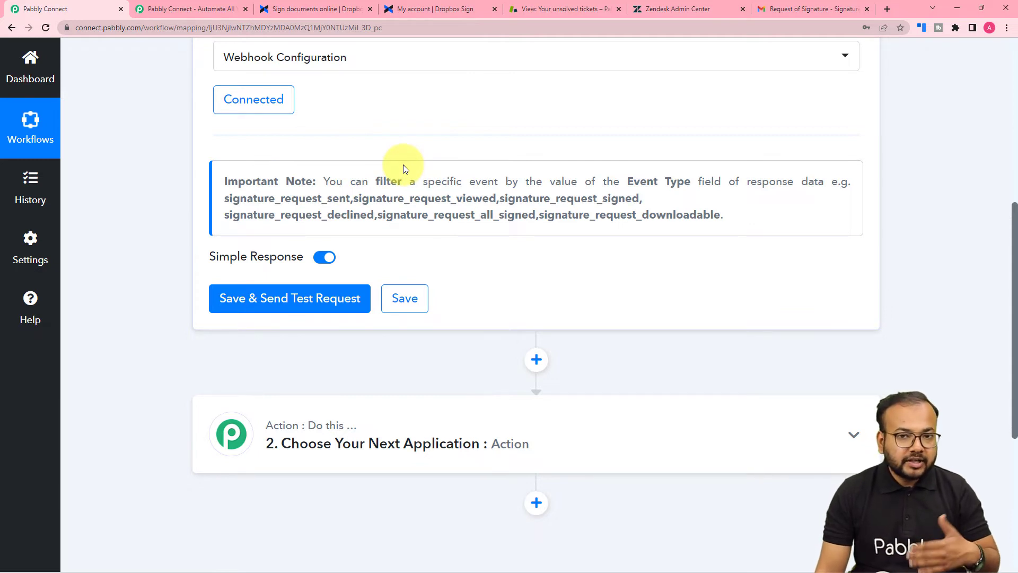
{"action": "left_click", "coordinate": [290, 12]}
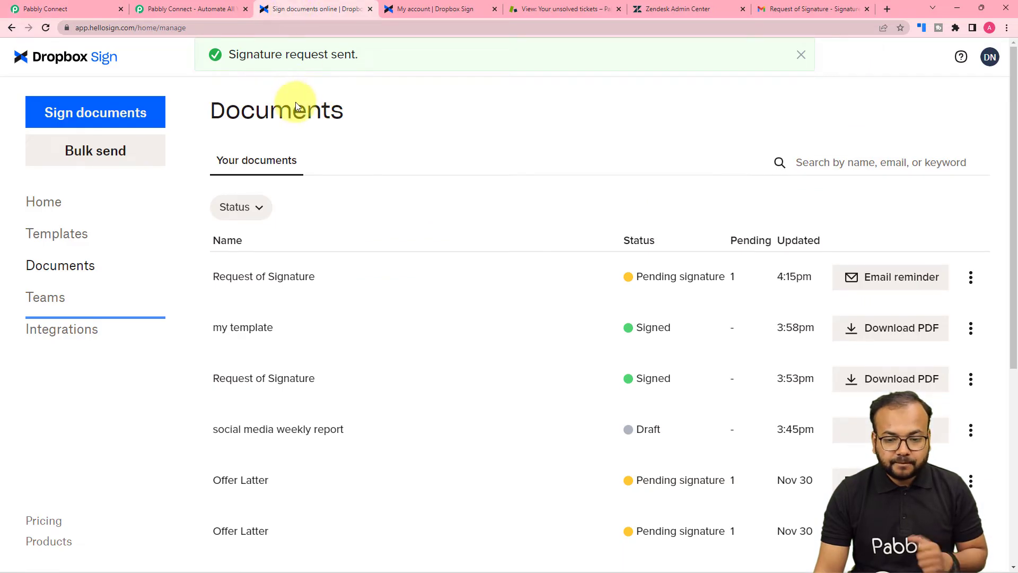
{"action": "left_click", "coordinate": [128, 113]}
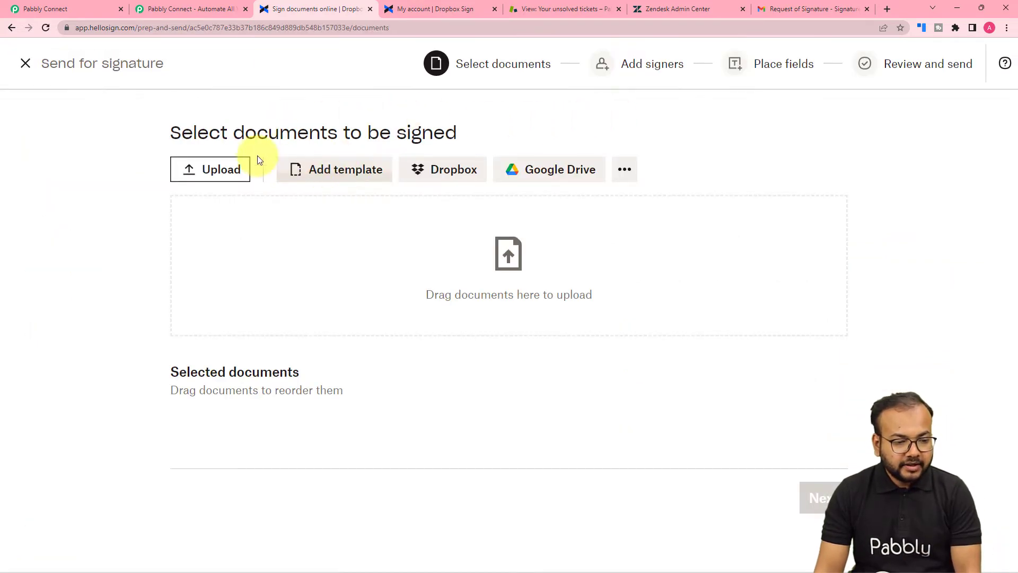
{"action": "left_click", "coordinate": [218, 169]}
{"action": "scroll", "coordinate": [199, 122], "scroll_direction": "down", "scroll_amount": 3}
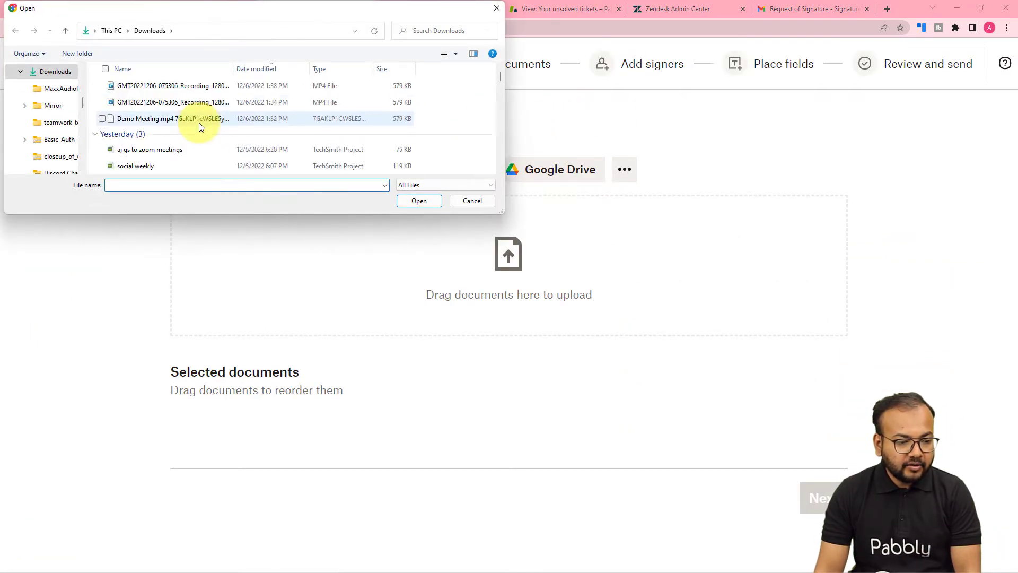
{"action": "scroll", "coordinate": [199, 122], "scroll_direction": "down", "scroll_amount": 1}
{"action": "left_click", "coordinate": [171, 136]}
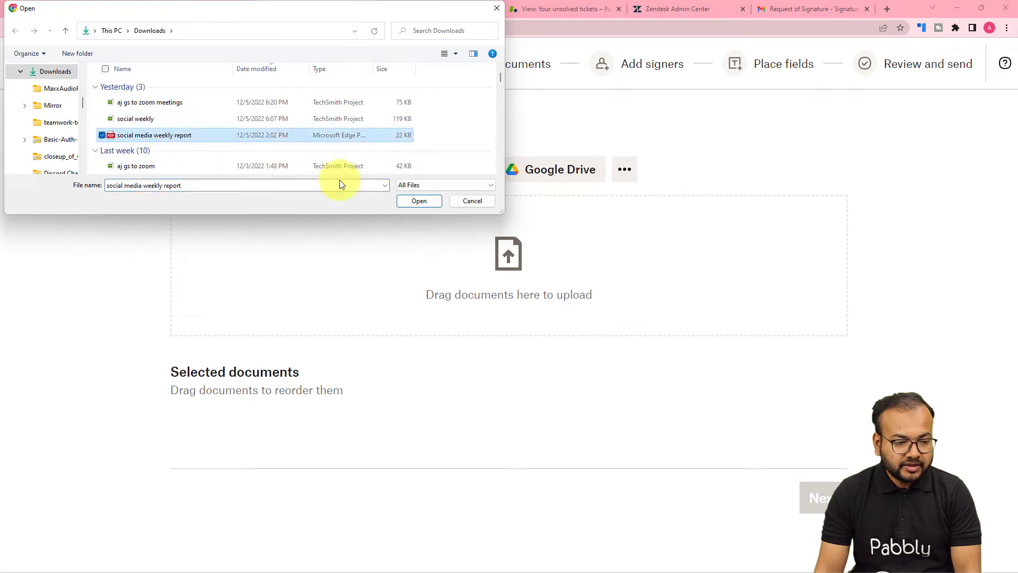
{"action": "left_click", "coordinate": [424, 204]}
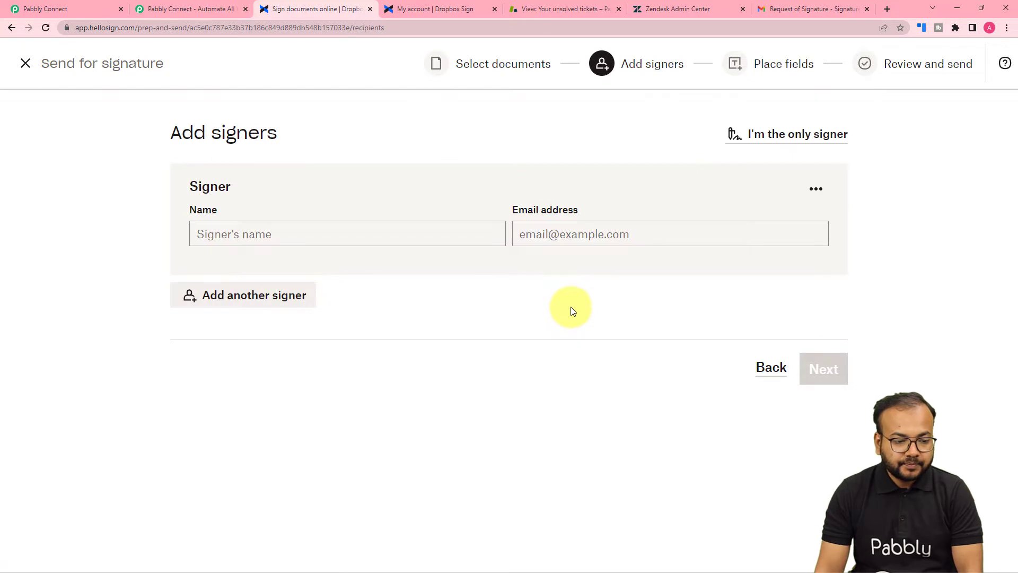
Fill in the signer's name and e-mail address for the signature request and proceed to placing fields.
{"action": "left_click", "coordinate": [552, 241]}
{"action": "key", "text": "ctrl+v"}
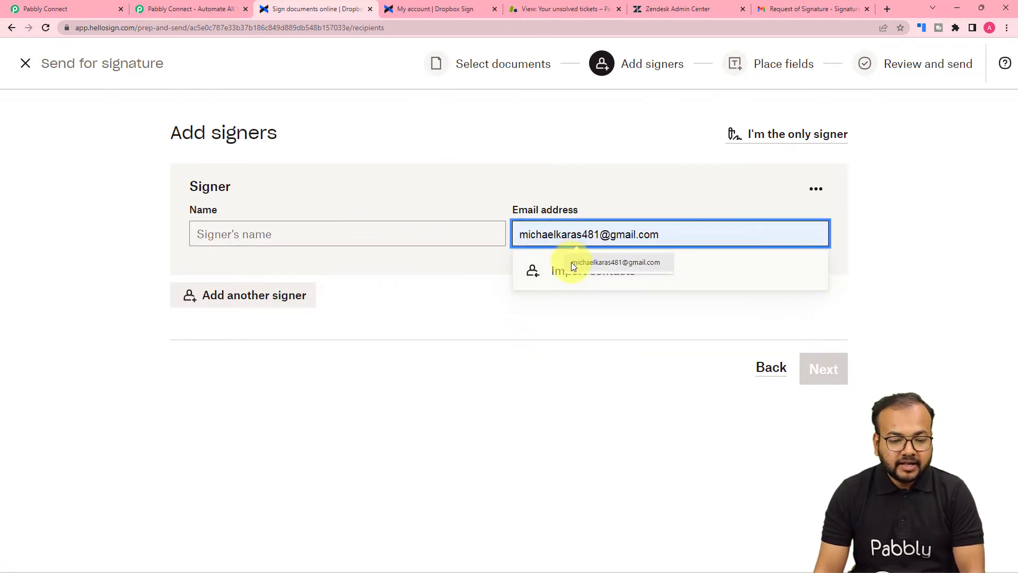
{"action": "left_click", "coordinate": [553, 272]}
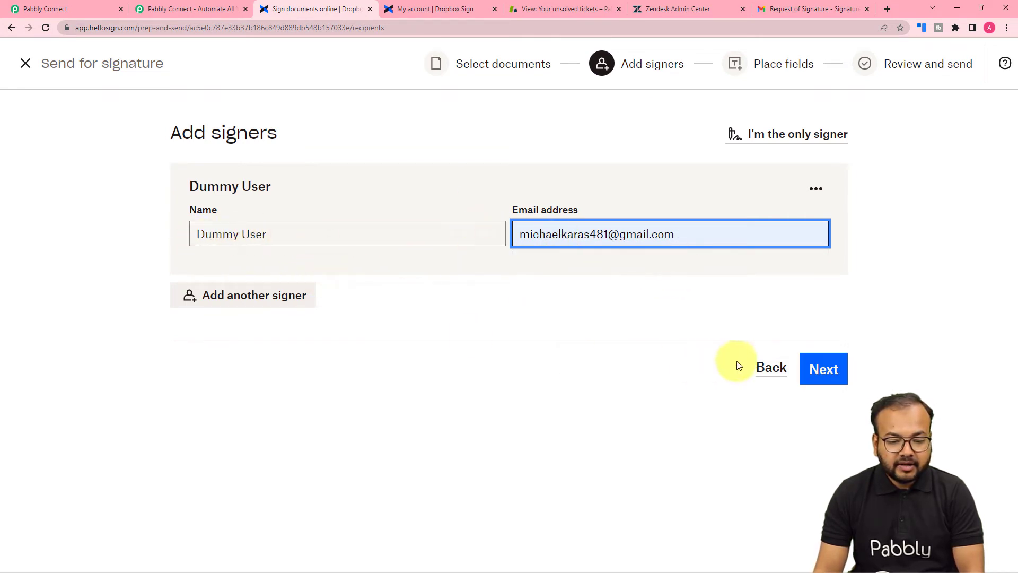
{"action": "left_click", "coordinate": [823, 367]}
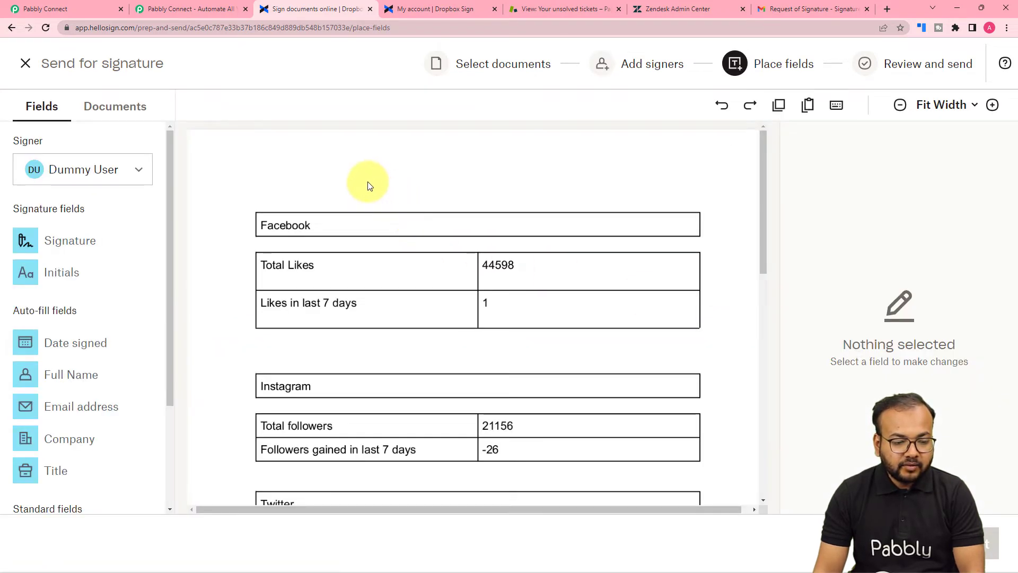
Place a signature field for the signer just below the Twitter followers table and proceed to the review stage.
{"action": "scroll", "coordinate": [370, 185], "scroll_direction": "down", "scroll_amount": 7}
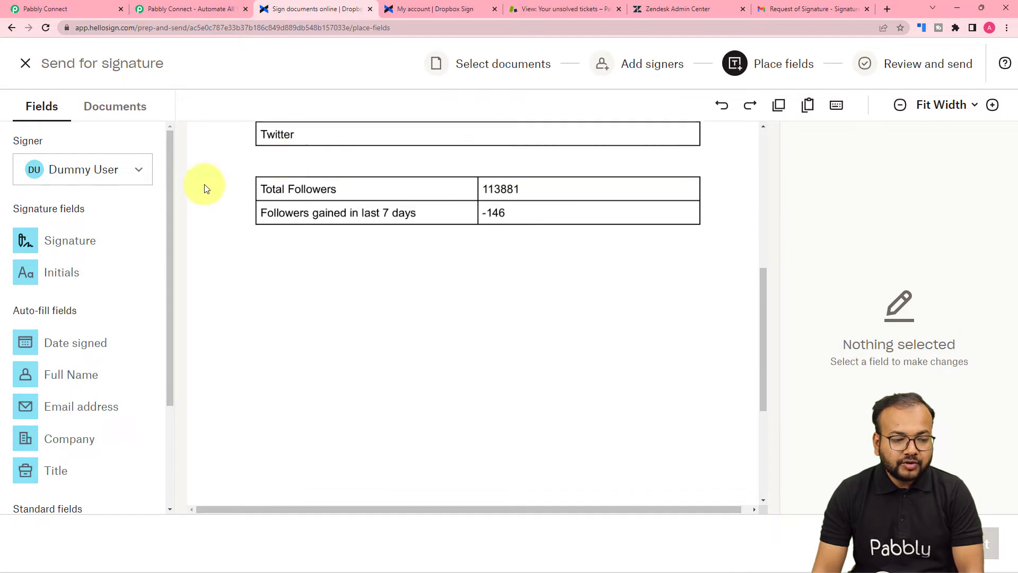
{"action": "mouse_move", "coordinate": [66, 247]}
{"action": "left_mouse_down"}
{"action": "mouse_move", "coordinate": [352, 273]}
{"action": "mouse_move", "coordinate": [482, 275]}
{"action": "mouse_move", "coordinate": [479, 264]}
{"action": "left_mouse_up"}
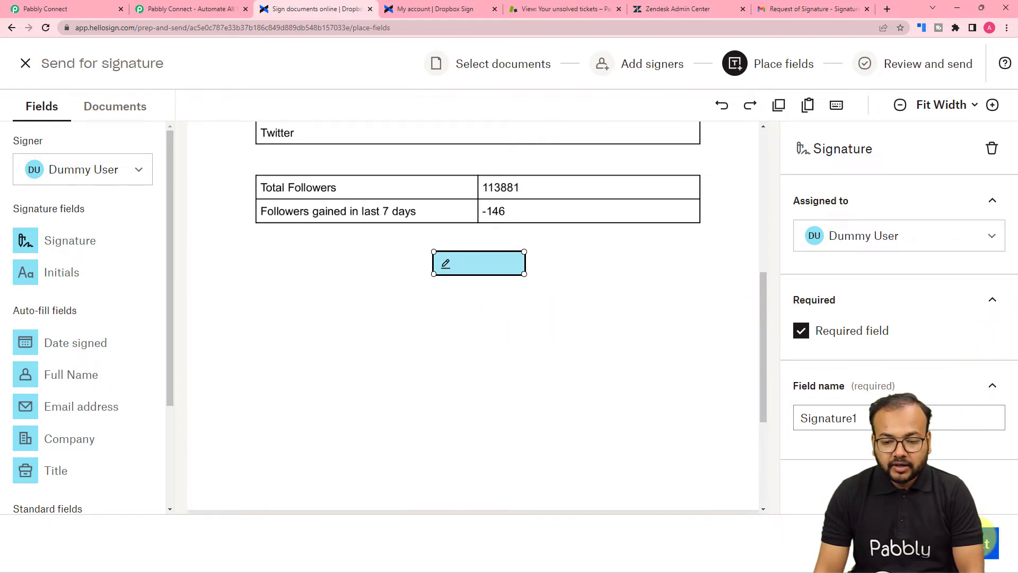
{"action": "left_click", "coordinate": [976, 539]}
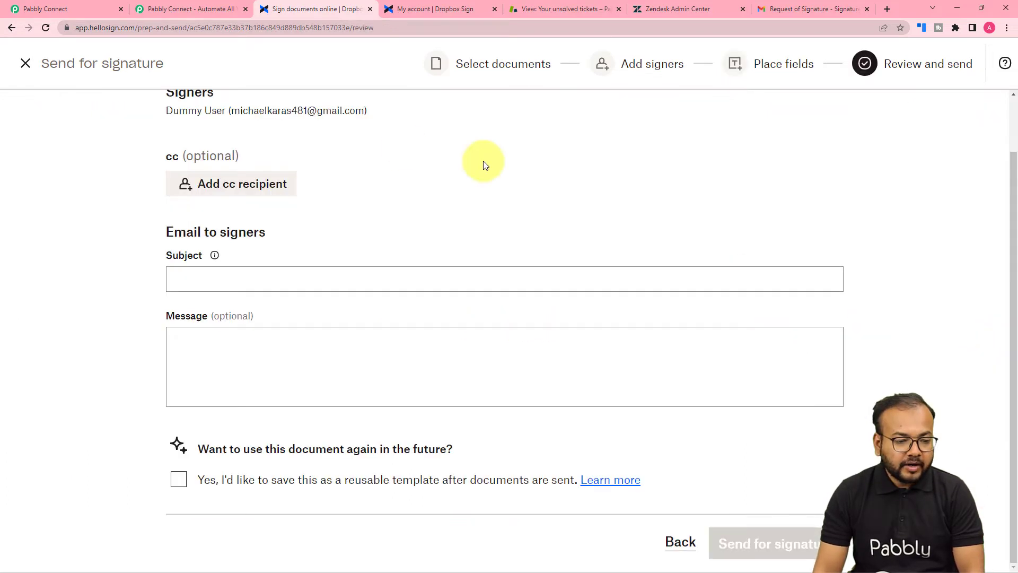
Give the signature request the subject "Request of Signature" and the message "Please check the document carefully before signing.".
{"action": "scroll", "coordinate": [459, 200], "scroll_direction": "up", "scroll_amount": 2}
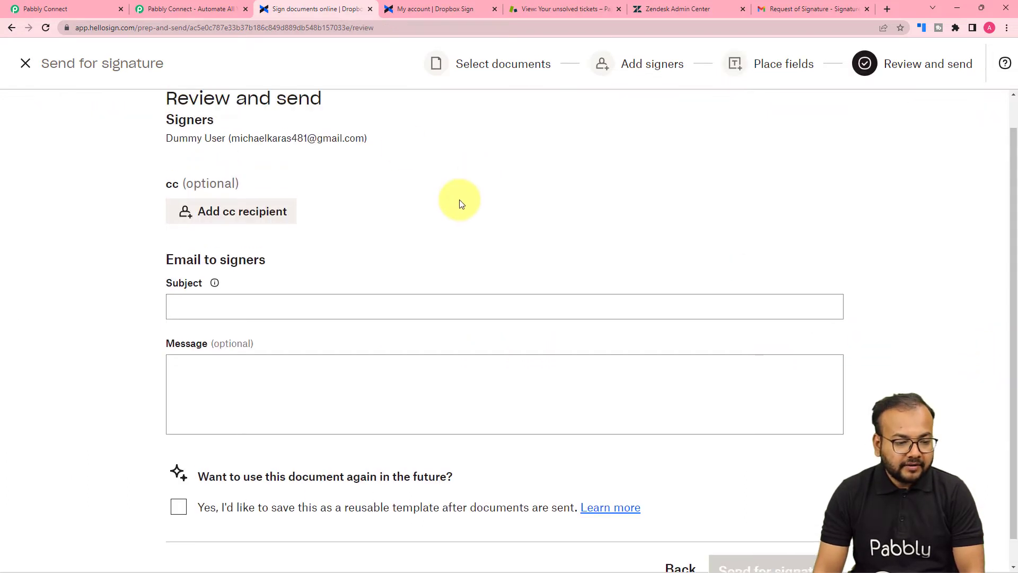
{"action": "scroll", "coordinate": [459, 200], "scroll_direction": "down", "scroll_amount": 2}
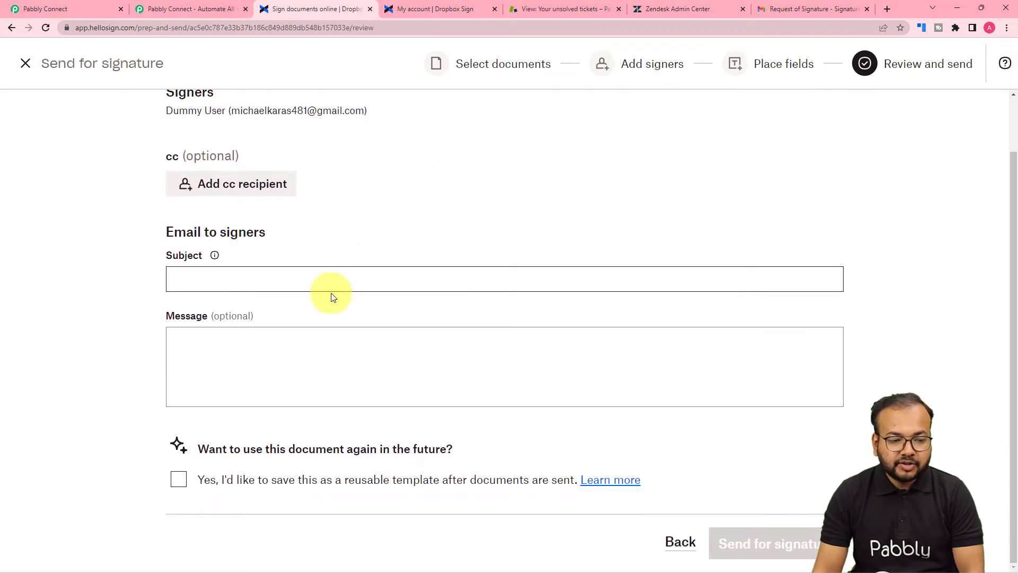
{"action": "left_click", "coordinate": [355, 283]}
{"action": "scroll", "coordinate": [363, 285], "scroll_direction": "up", "scroll_amount": 1}
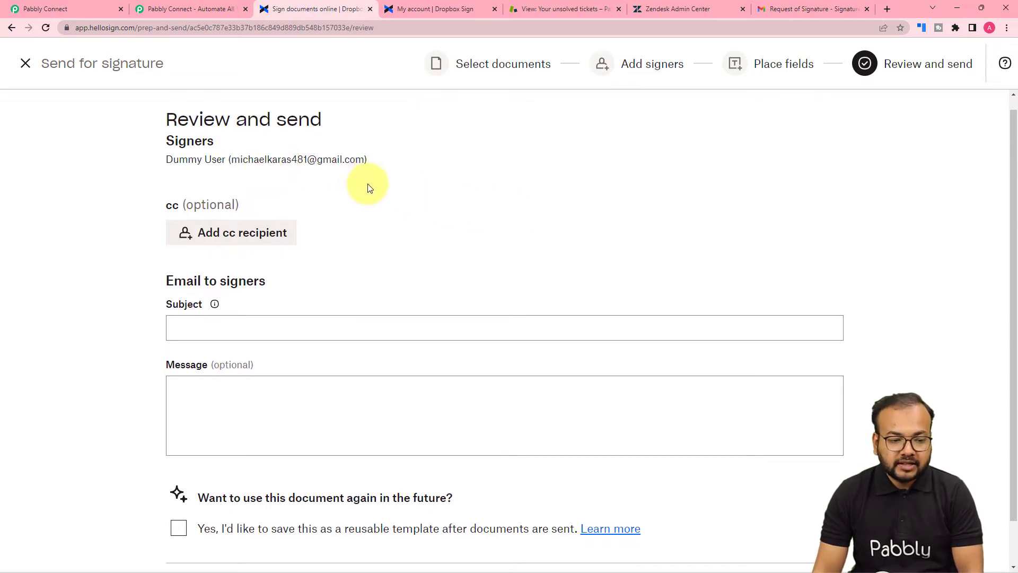
{"action": "scroll", "coordinate": [367, 186], "scroll_direction": "down", "scroll_amount": 1}
{"action": "left_click", "coordinate": [333, 278]}
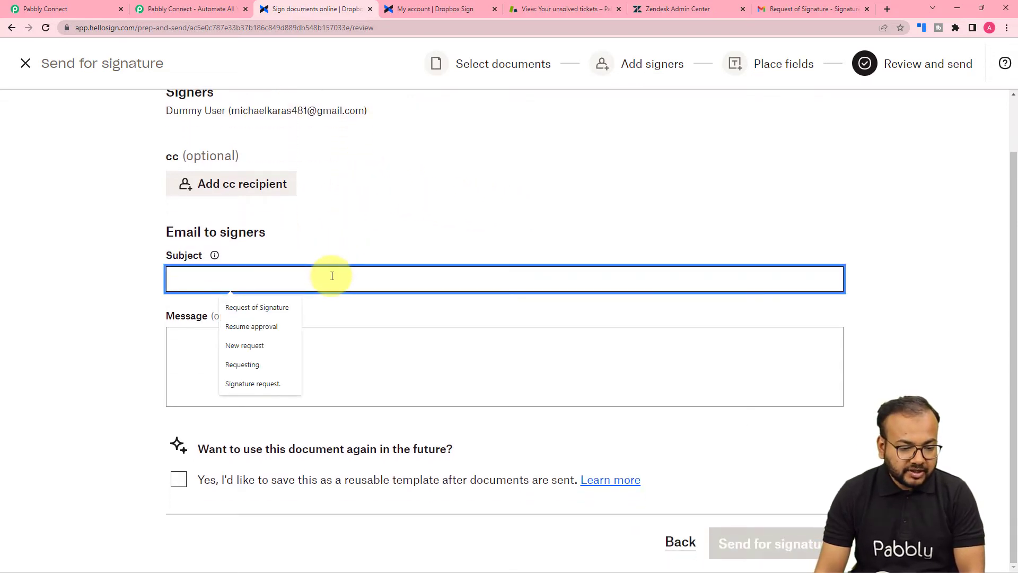
{"action": "left_click", "coordinate": [266, 305]}
{"action": "left_click", "coordinate": [276, 332]}
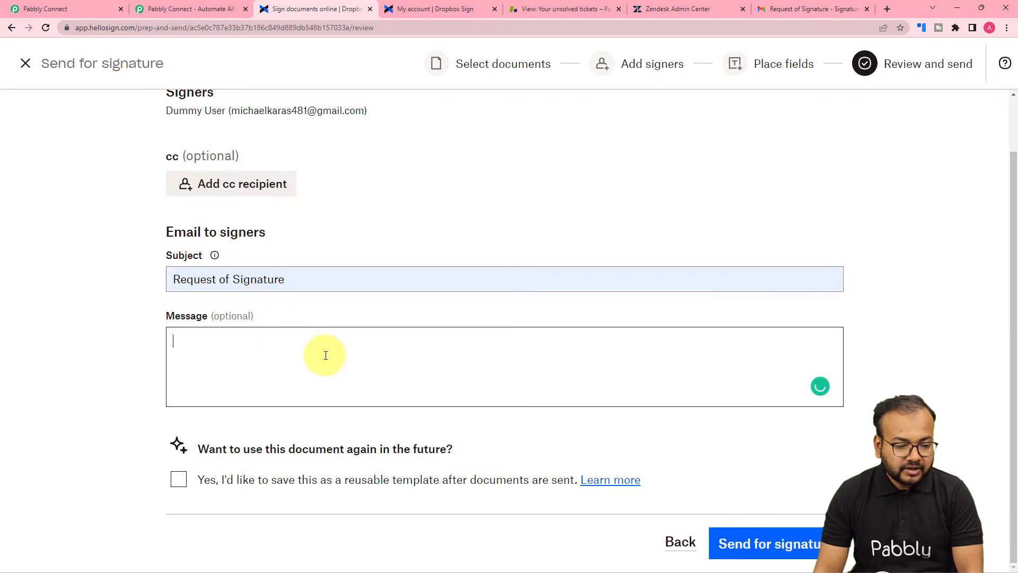
{"action": "type", "text": "Plw"}
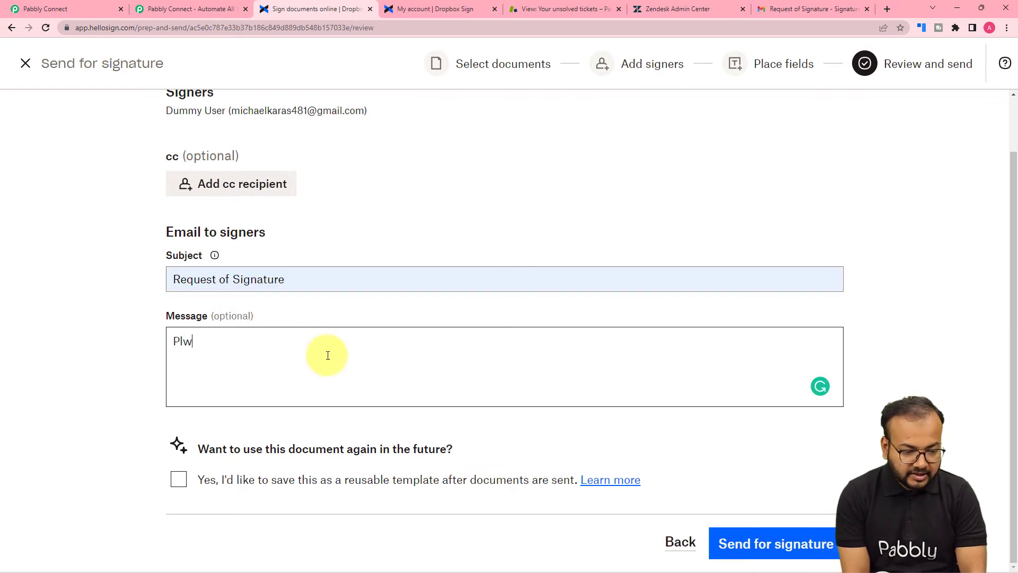
{"action": "key", "text": "BackSpace"}
{"action": "type", "text": "ease check the document carefully before signing."}
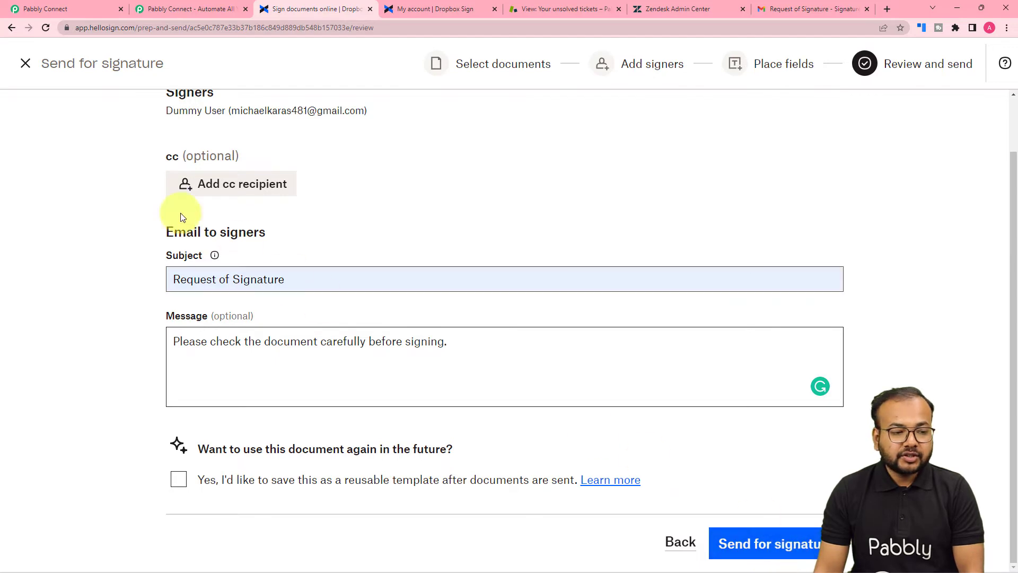
Switch to Pabbly Connect, save the Dropbox Sign trigger and start a test request to capture its webhook response.
{"action": "left_click", "coordinate": [48, 9]}
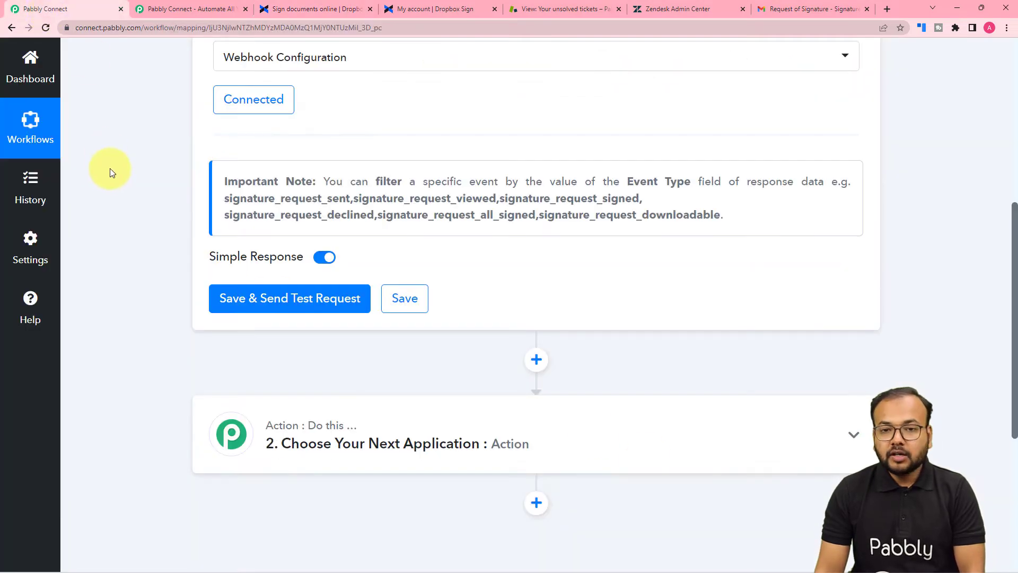
{"action": "left_click", "coordinate": [236, 297]}
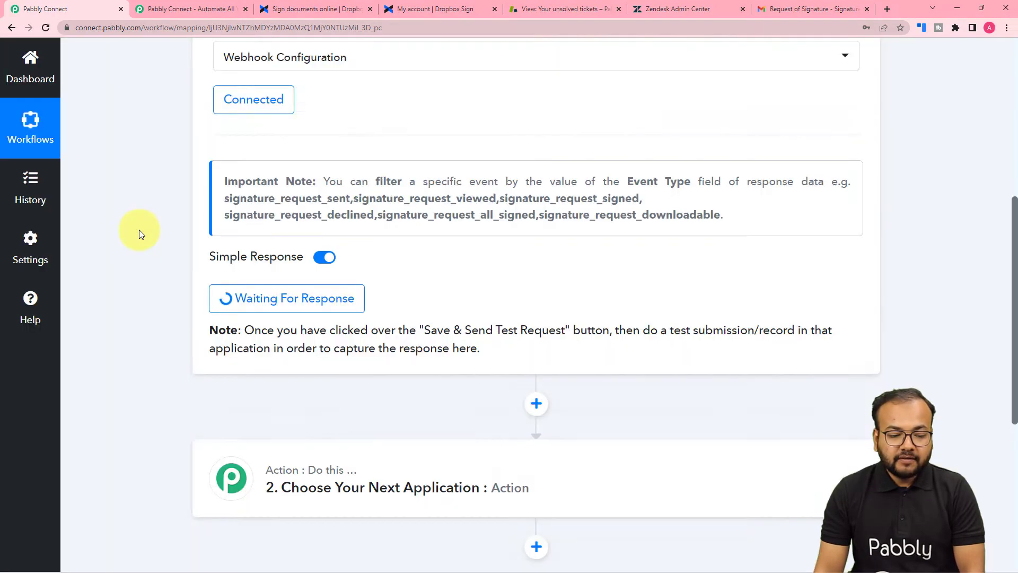
{"action": "scroll", "coordinate": [149, 234], "scroll_direction": "down", "scroll_amount": 2}
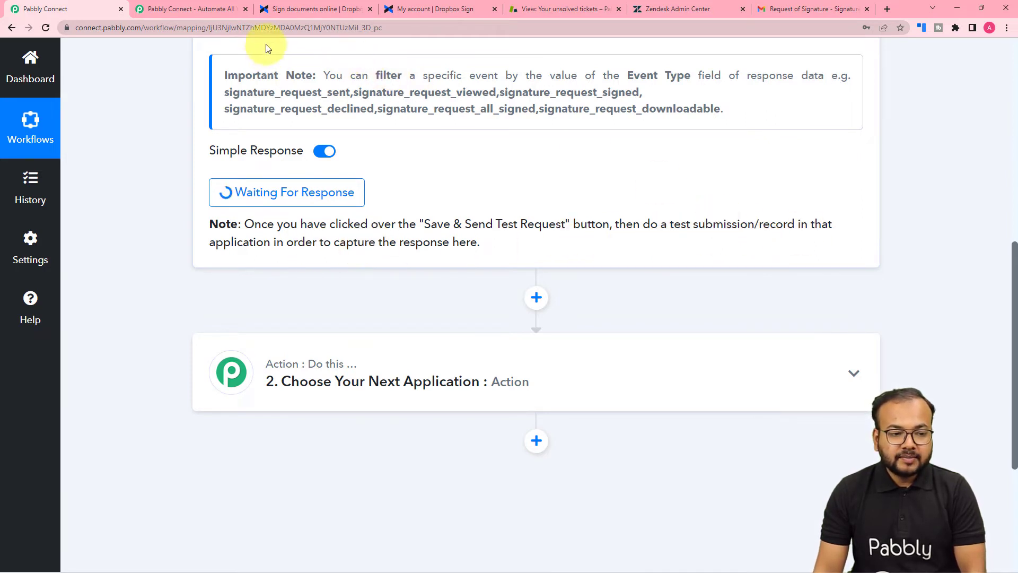
In Dropbox Sign, send the prepared request for signature and show the documents that are pending signature.
{"action": "left_click", "coordinate": [311, 12]}
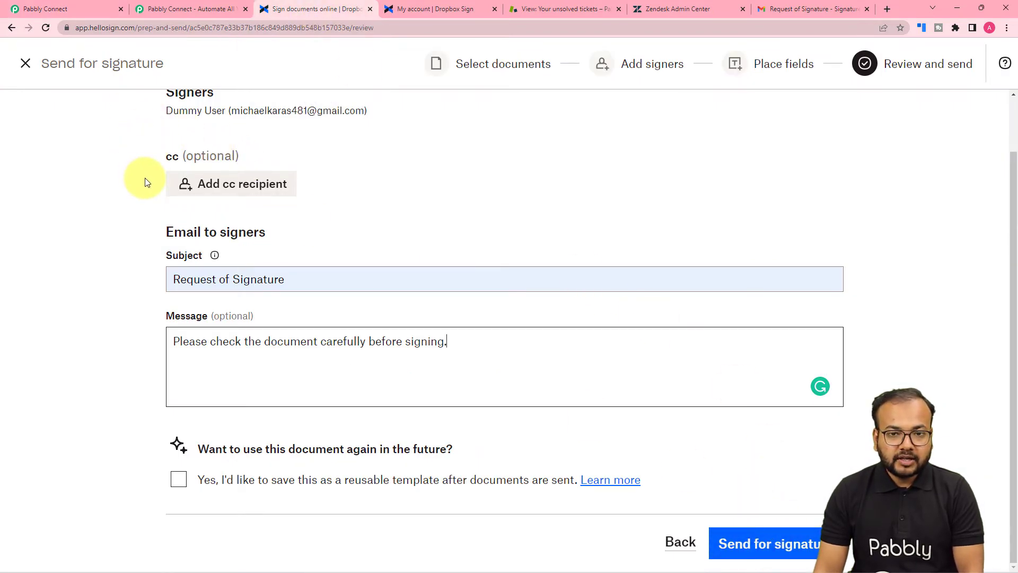
{"action": "left_click", "coordinate": [93, 10]}
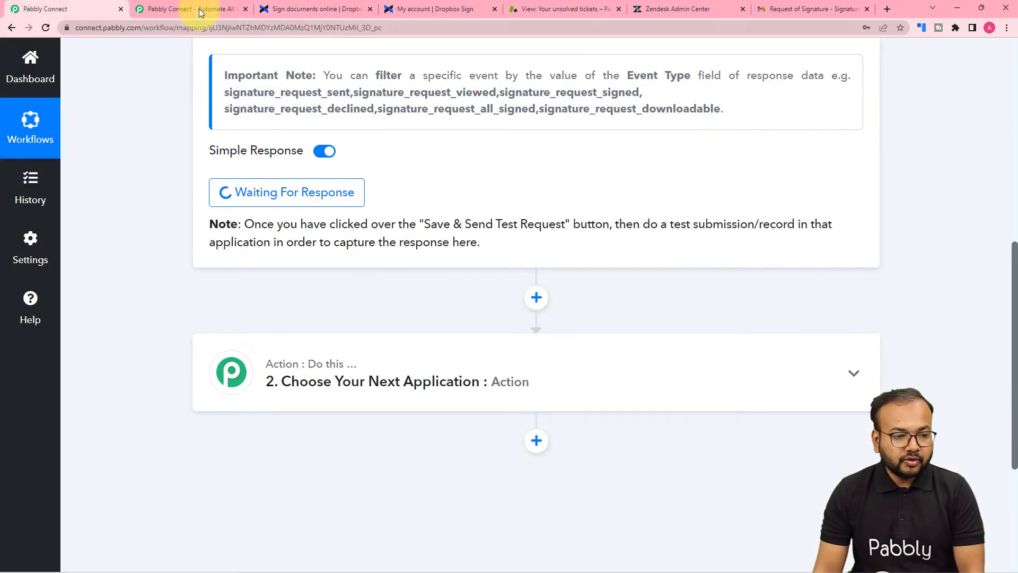
{"action": "left_click", "coordinate": [301, 12]}
{"action": "left_click", "coordinate": [740, 542]}
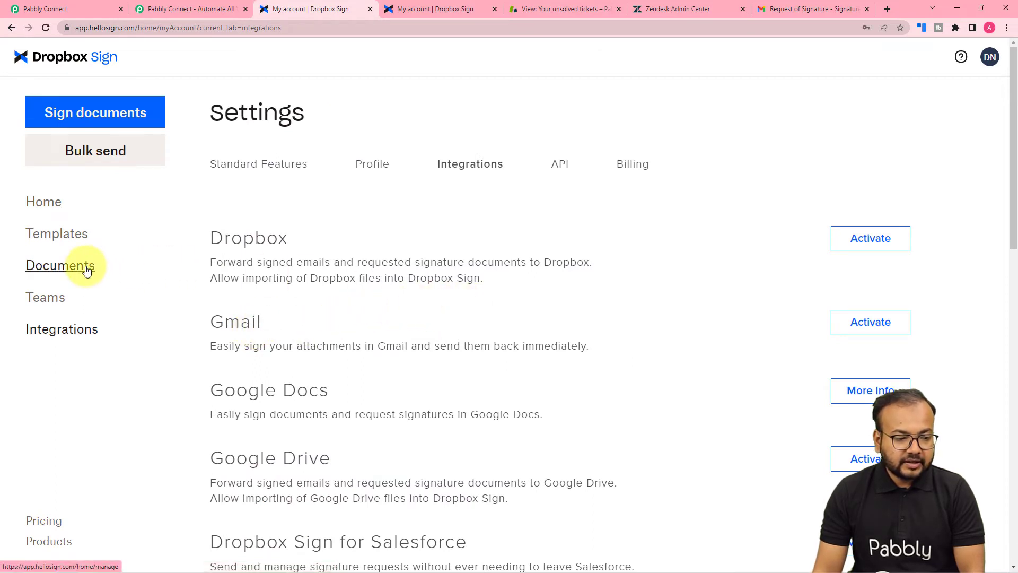
{"action": "left_click", "coordinate": [42, 201]}
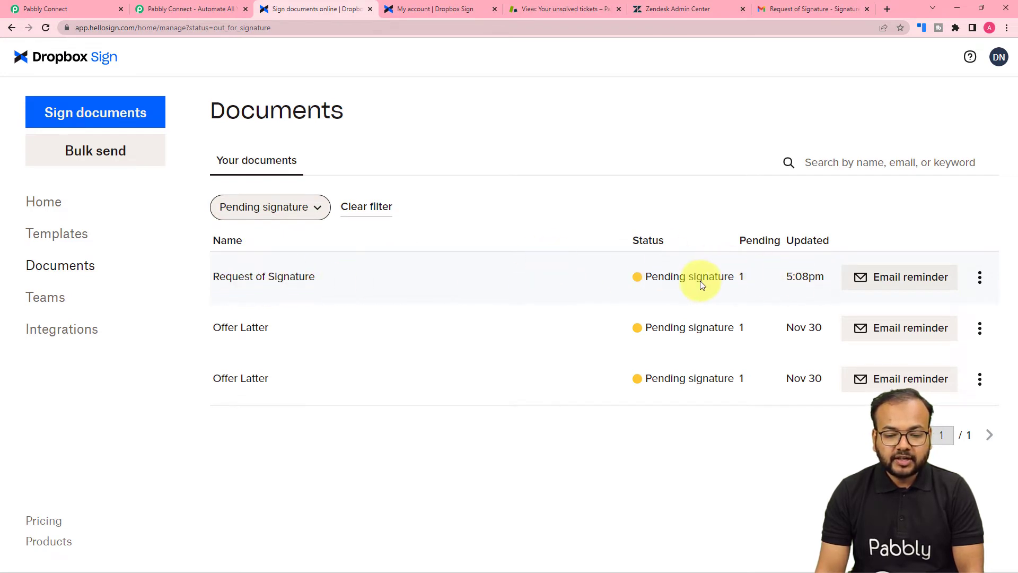
Back in Pabbly Connect, examine the captured webhook response, including the request title, signer details, full message and event type.
{"action": "left_click", "coordinate": [78, 7]}
{"action": "scroll", "coordinate": [148, 247], "scroll_direction": "down", "scroll_amount": 2}
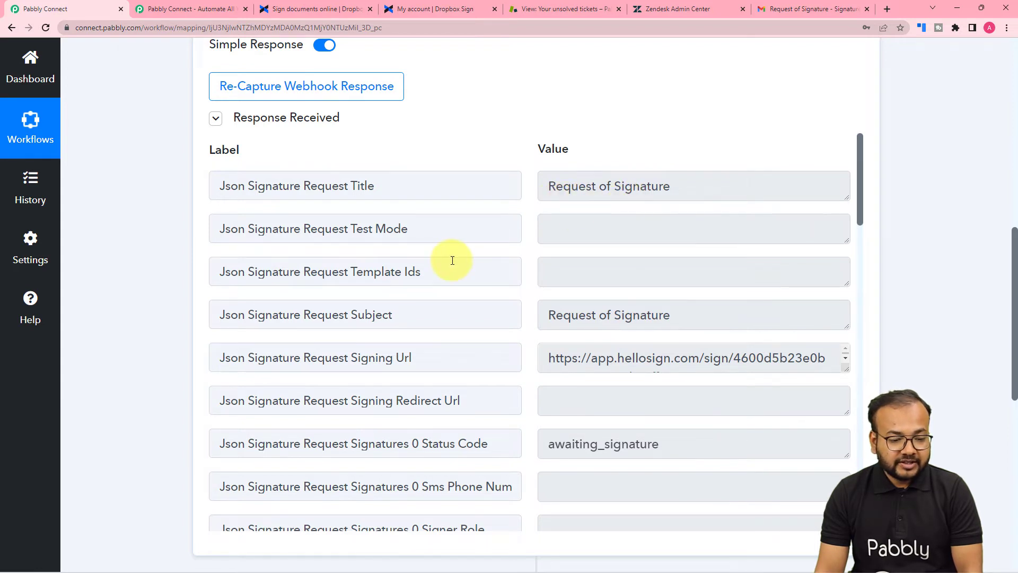
{"action": "scroll", "coordinate": [447, 271], "scroll_direction": "down", "scroll_amount": 1}
{"action": "scroll", "coordinate": [531, 265], "scroll_direction": "down", "scroll_amount": 1}
{"action": "scroll", "coordinate": [411, 295], "scroll_direction": "down", "scroll_amount": 4}
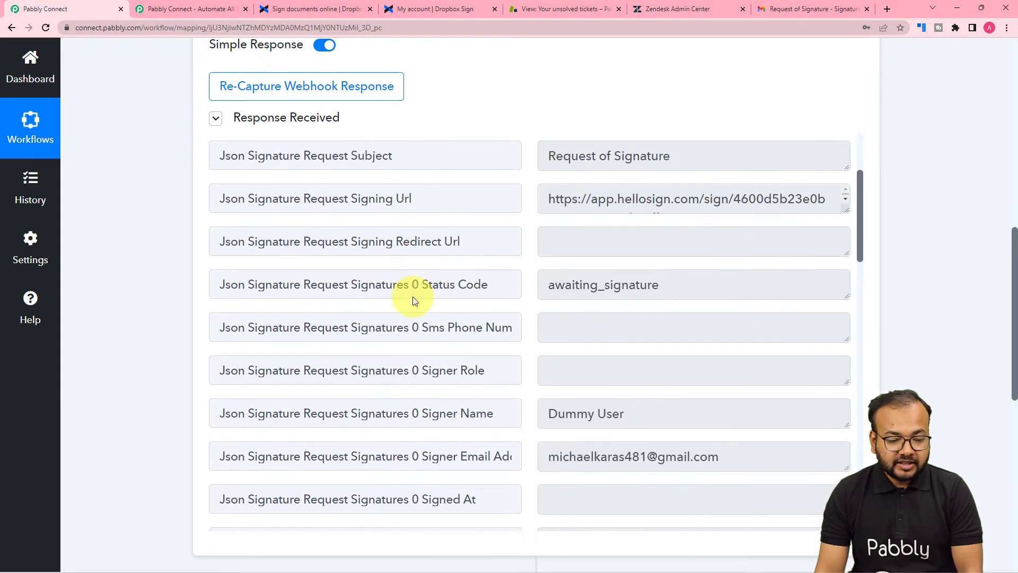
{"action": "scroll", "coordinate": [414, 297], "scroll_direction": "down", "scroll_amount": 1}
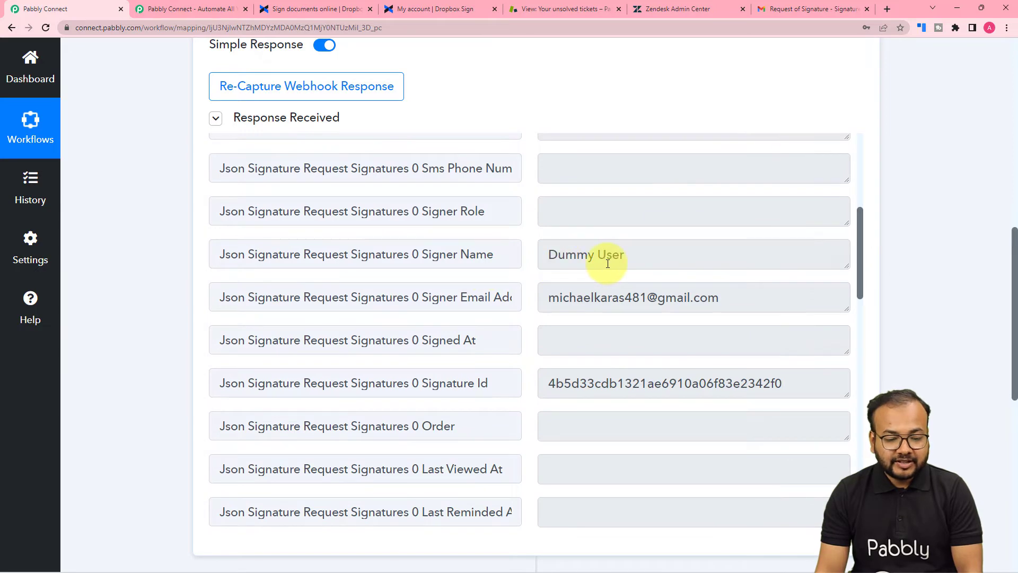
{"action": "scroll", "coordinate": [459, 291], "scroll_direction": "down", "scroll_amount": 4}
{"action": "scroll", "coordinate": [459, 292], "scroll_direction": "down", "scroll_amount": 7}
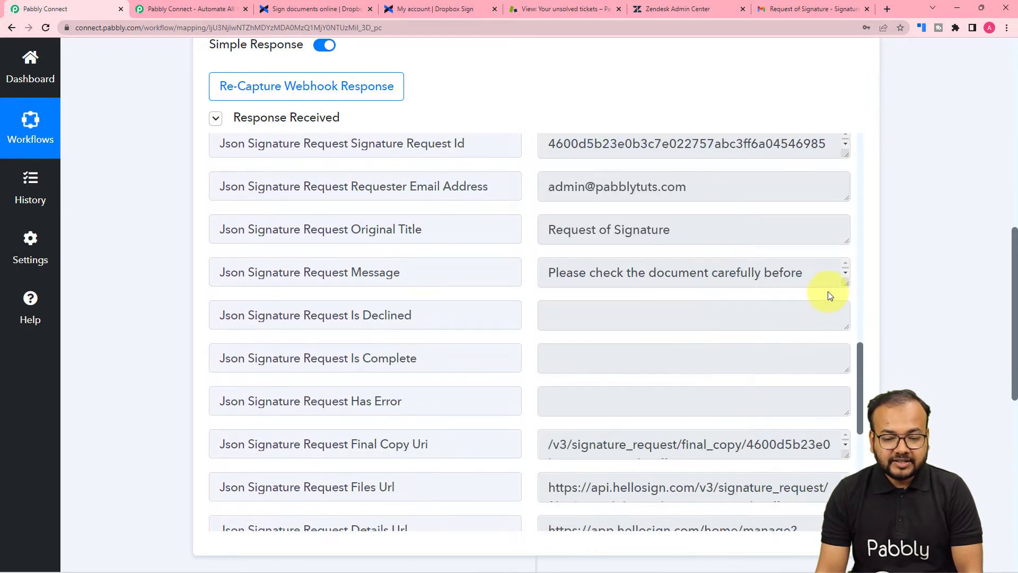
{"action": "left_click_drag", "start_coordinate": [846, 284], "coordinate": [846, 386]}
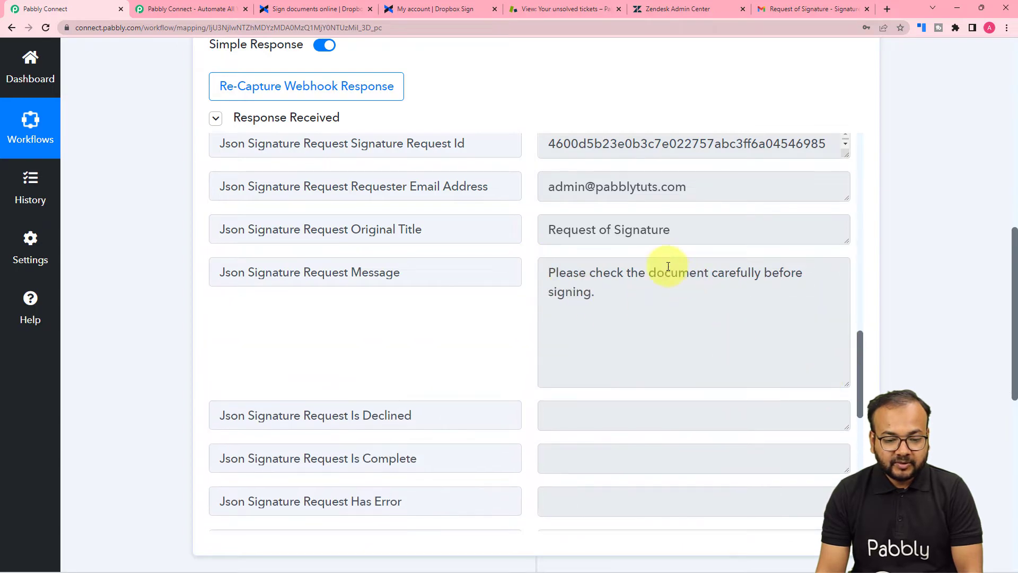
{"action": "scroll", "coordinate": [403, 297], "scroll_direction": "down", "scroll_amount": 1}
{"action": "scroll", "coordinate": [377, 292], "scroll_direction": "down", "scroll_amount": 8}
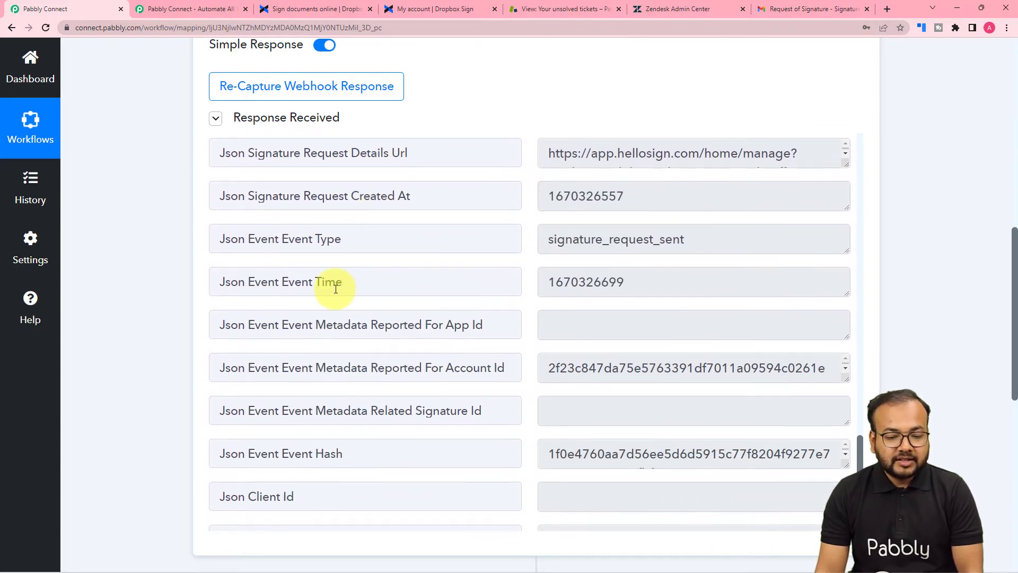
{"action": "scroll", "coordinate": [329, 286], "scroll_direction": "down", "scroll_amount": 1}
{"action": "scroll", "coordinate": [151, 278], "scroll_direction": "down", "scroll_amount": 2}
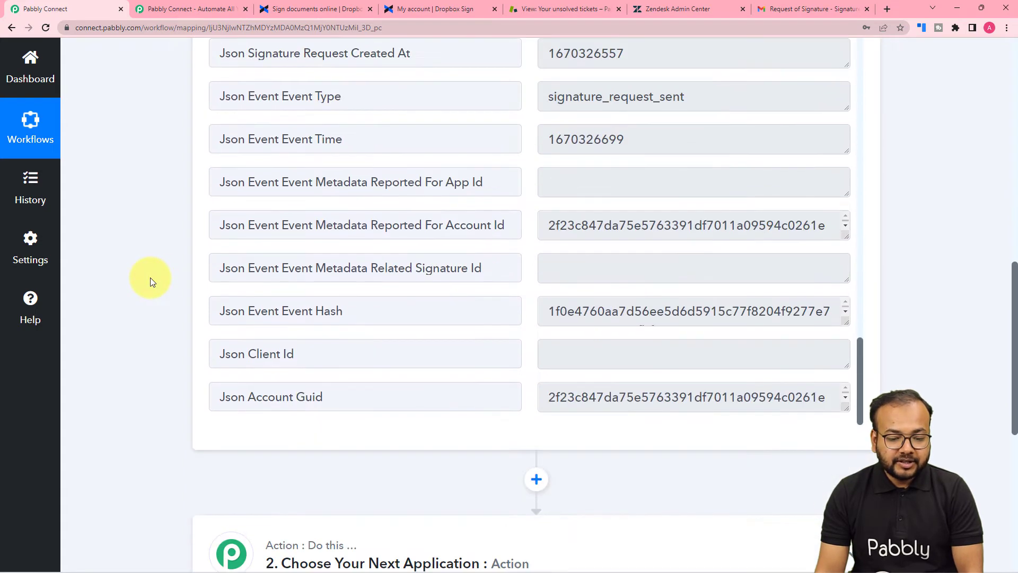
Read the trigger's note on filtering specific events and compare it with the Event Type field of the captured response.
{"action": "scroll", "coordinate": [151, 278], "scroll_direction": "up", "scroll_amount": 2}
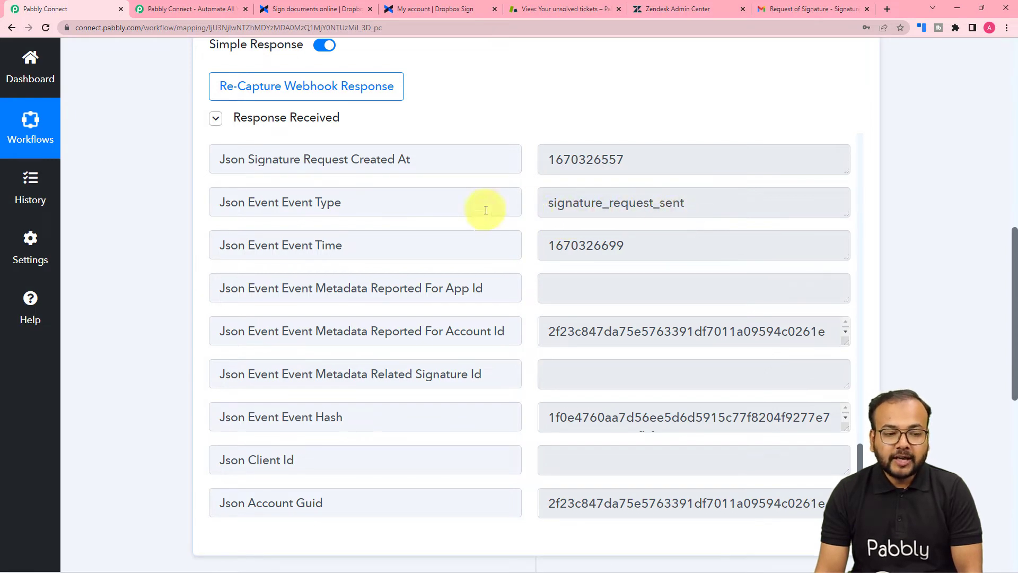
{"action": "scroll", "coordinate": [162, 263], "scroll_direction": "up", "scroll_amount": 5}
{"action": "scroll", "coordinate": [161, 259], "scroll_direction": "up", "scroll_amount": 2}
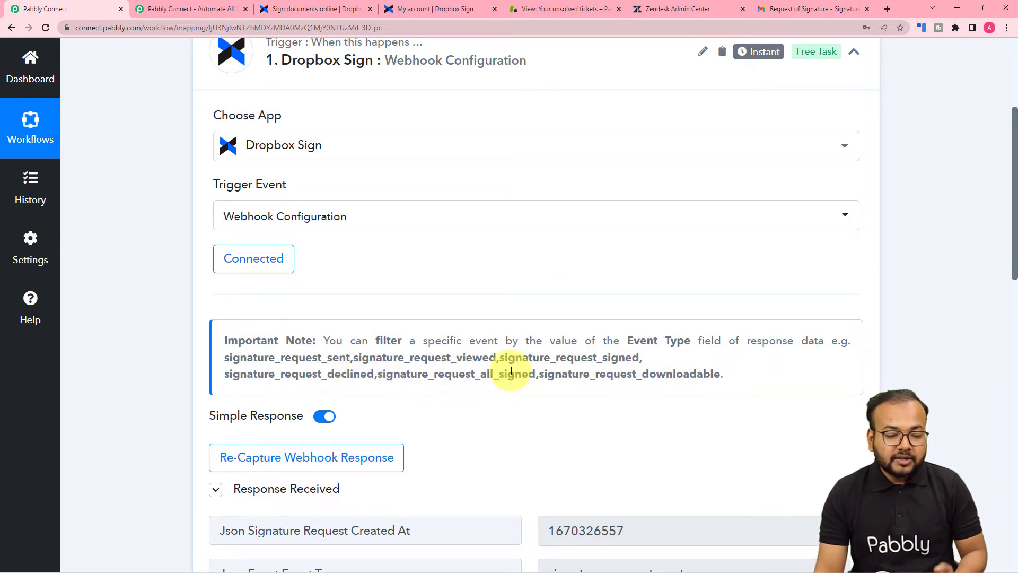
{"action": "scroll", "coordinate": [137, 333], "scroll_direction": "up", "scroll_amount": 2}
{"action": "scroll", "coordinate": [136, 333], "scroll_direction": "down", "scroll_amount": 2}
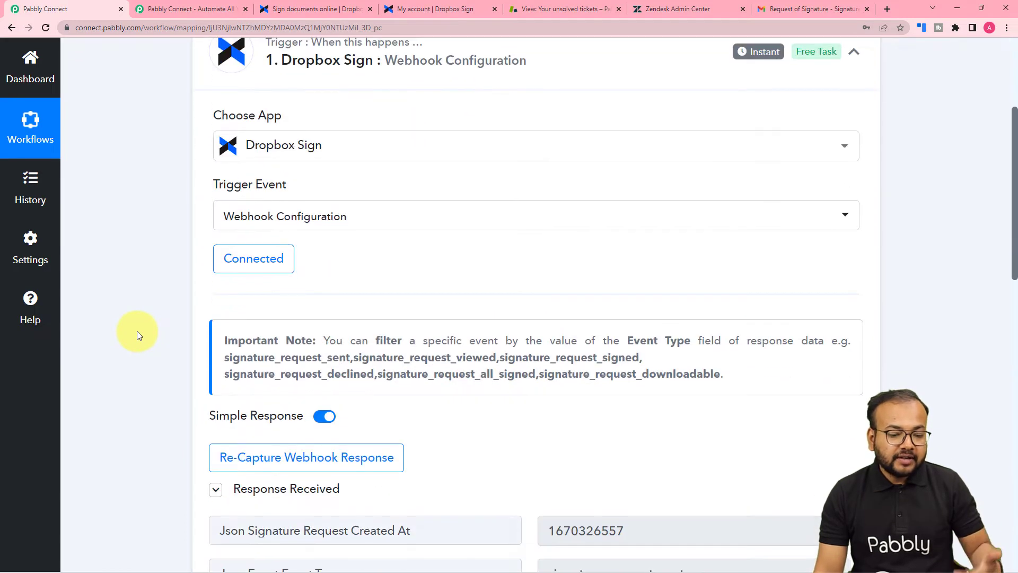
{"action": "scroll", "coordinate": [137, 333], "scroll_direction": "down", "scroll_amount": 1}
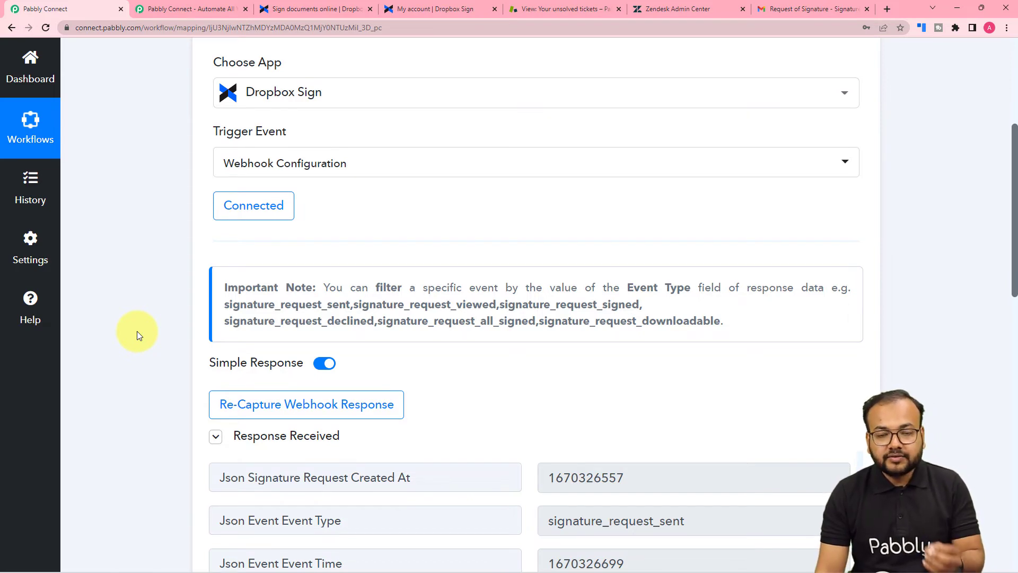
{"action": "scroll", "coordinate": [136, 333], "scroll_direction": "down", "scroll_amount": 3}
{"action": "scroll", "coordinate": [137, 333], "scroll_direction": "down", "scroll_amount": 6}
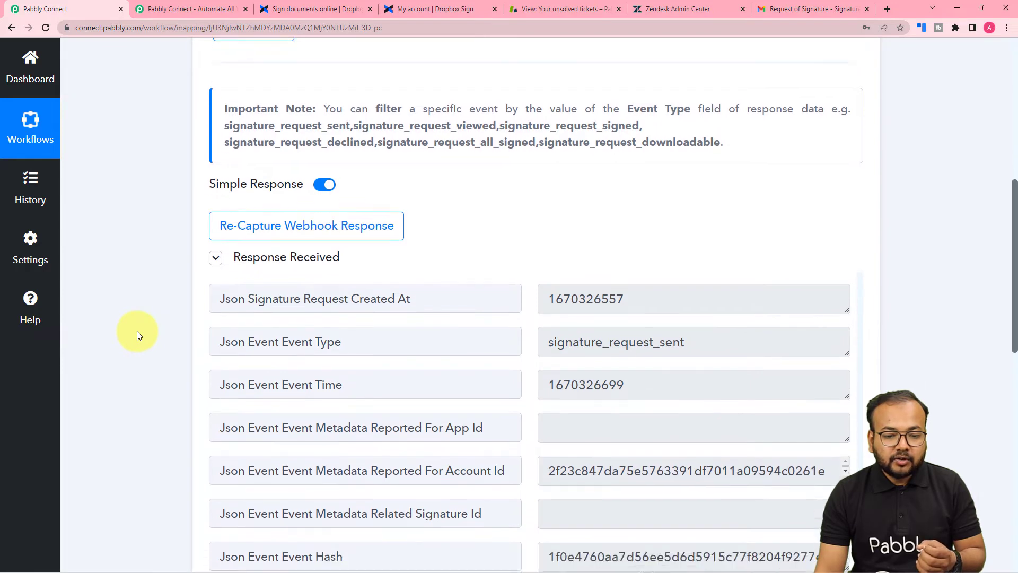
{"action": "scroll", "coordinate": [137, 334], "scroll_direction": "down", "scroll_amount": 2}
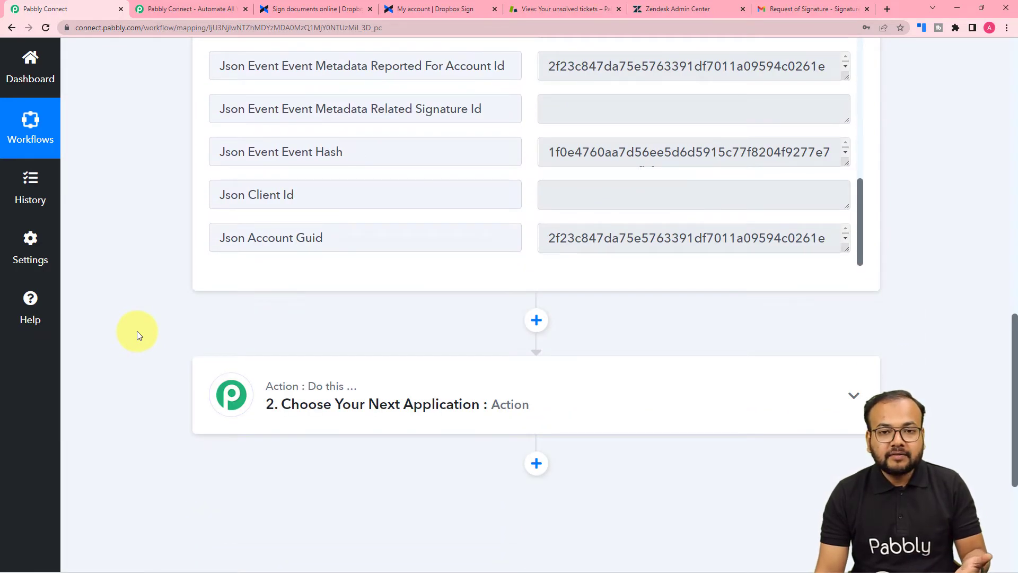
{"action": "scroll", "coordinate": [133, 350], "scroll_direction": "up", "scroll_amount": 3}
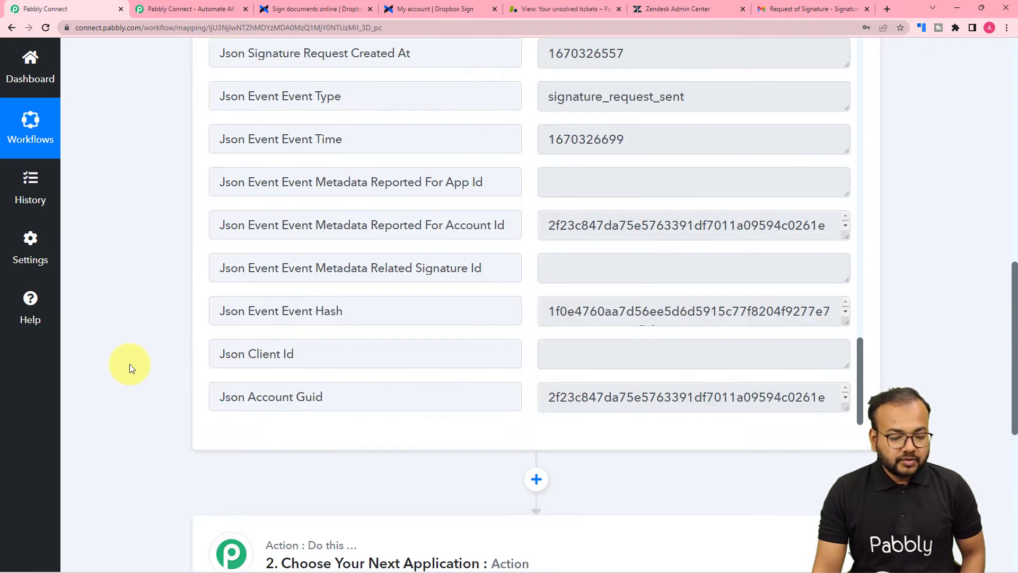
{"action": "scroll", "coordinate": [130, 364], "scroll_direction": "down", "scroll_amount": 2}
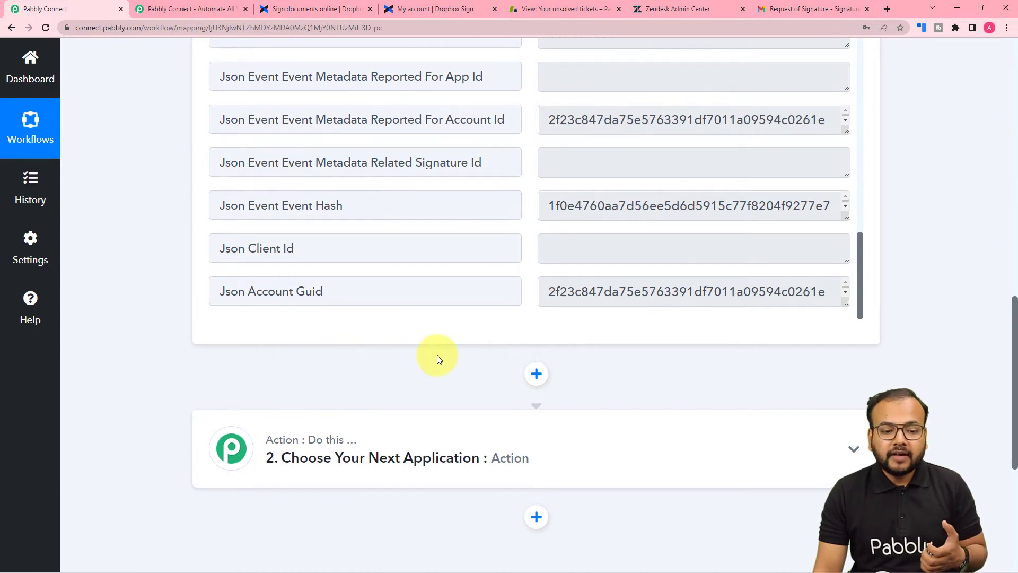
{"action": "scroll", "coordinate": [436, 356], "scroll_direction": "up", "scroll_amount": 3}
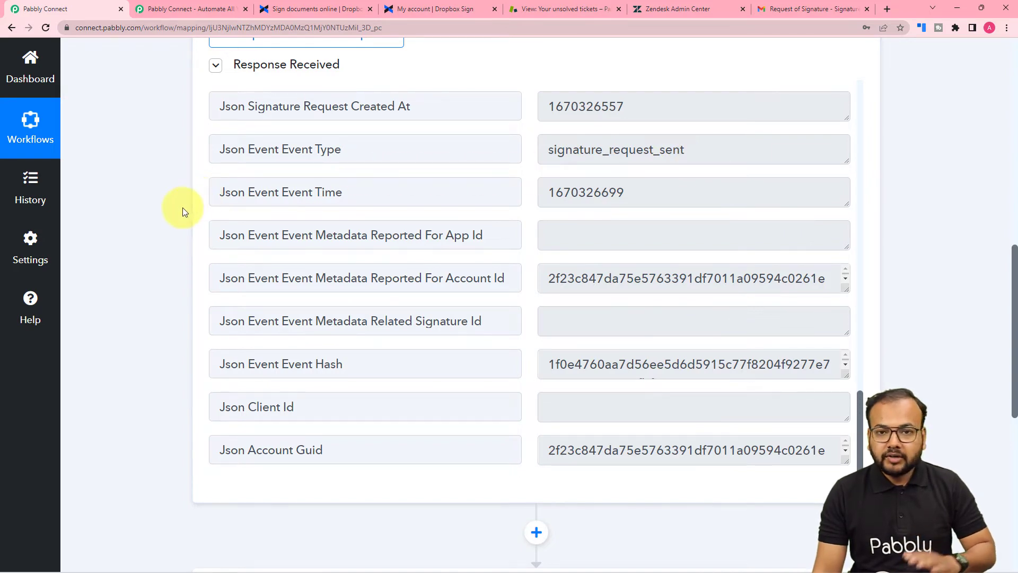
Expand the workflow's empty second step and choose Filter by Pabbly as its application.
{"action": "scroll", "coordinate": [183, 211], "scroll_direction": "down", "scroll_amount": 7}
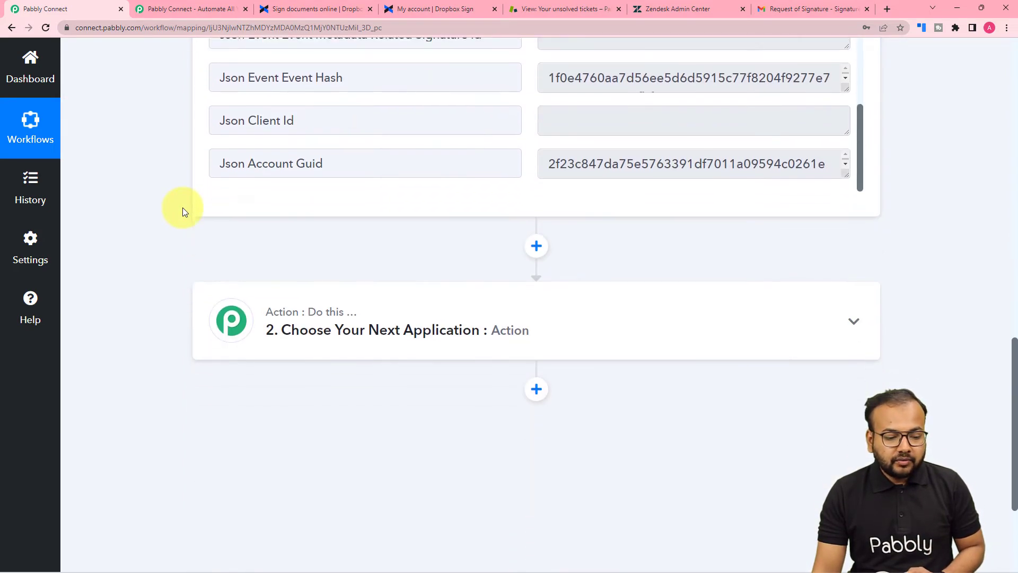
{"action": "left_click", "coordinate": [339, 266]}
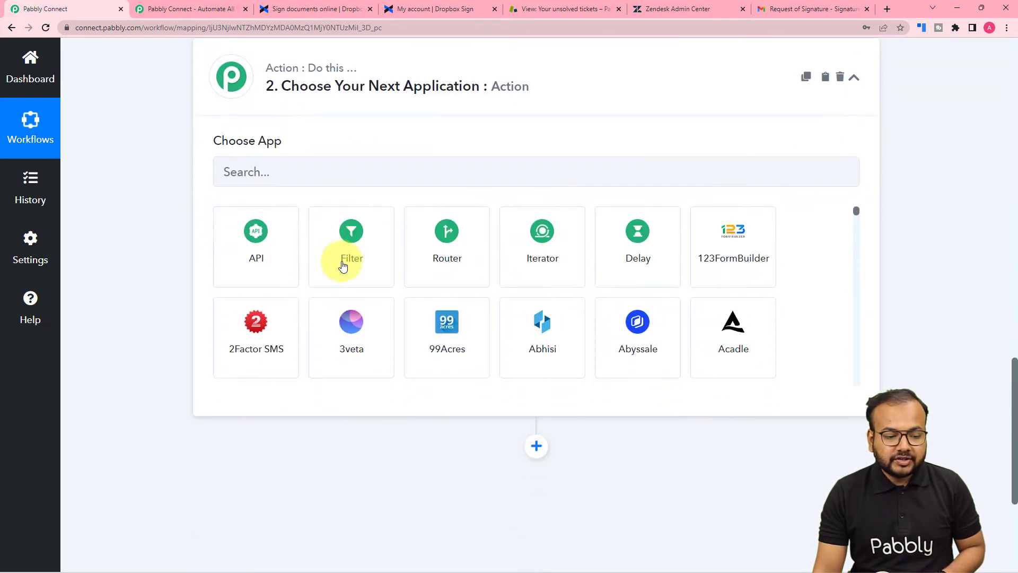
{"action": "left_click", "coordinate": [350, 242]}
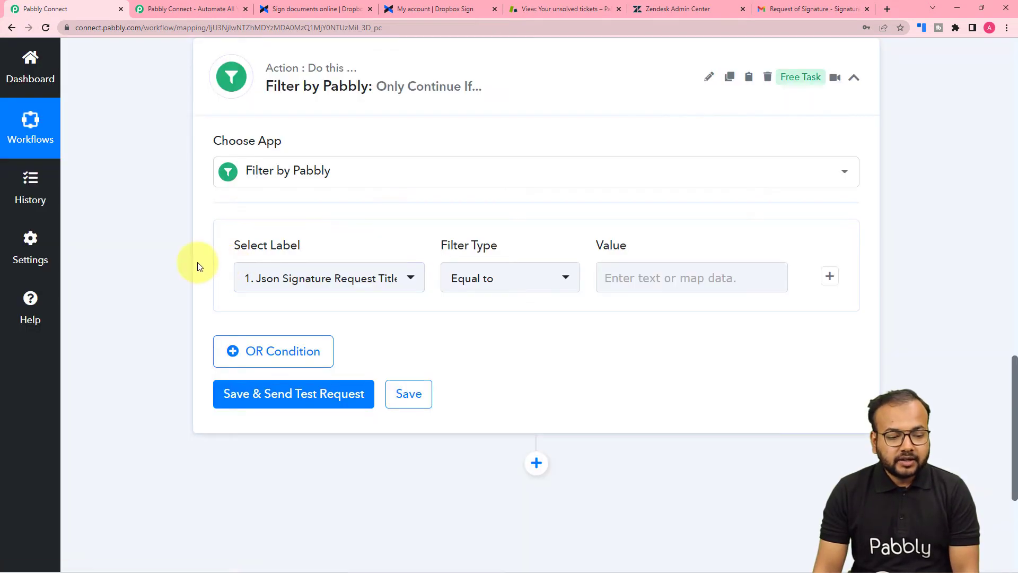
Set the filter condition's label to the Json Event Event Type field from the Dropbox Sign webhook response.
{"action": "scroll", "coordinate": [361, 259], "scroll_direction": "down", "scroll_amount": 1}
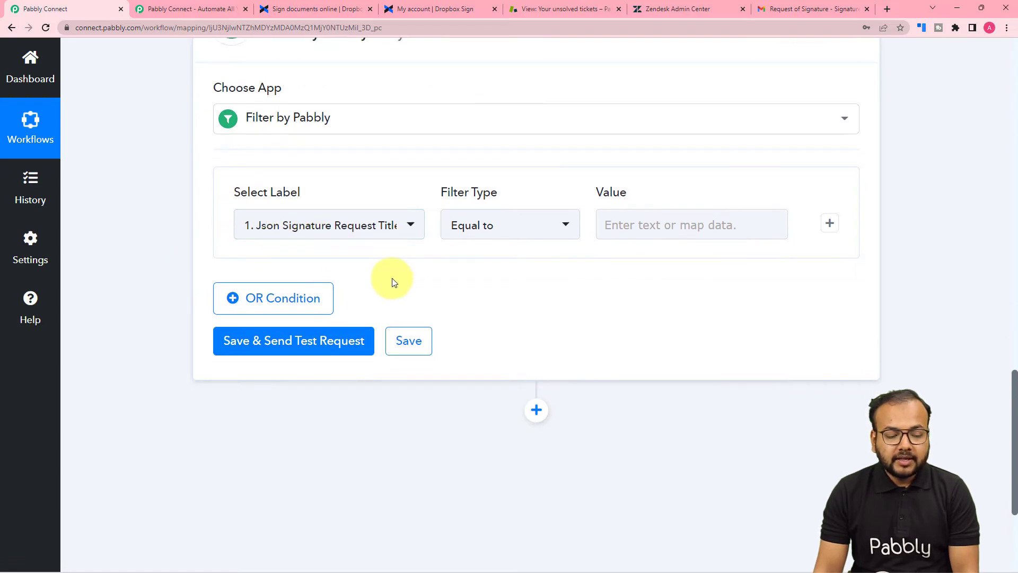
{"action": "scroll", "coordinate": [391, 281], "scroll_direction": "up", "scroll_amount": 5}
{"action": "scroll", "coordinate": [392, 281], "scroll_direction": "up", "scroll_amount": 6}
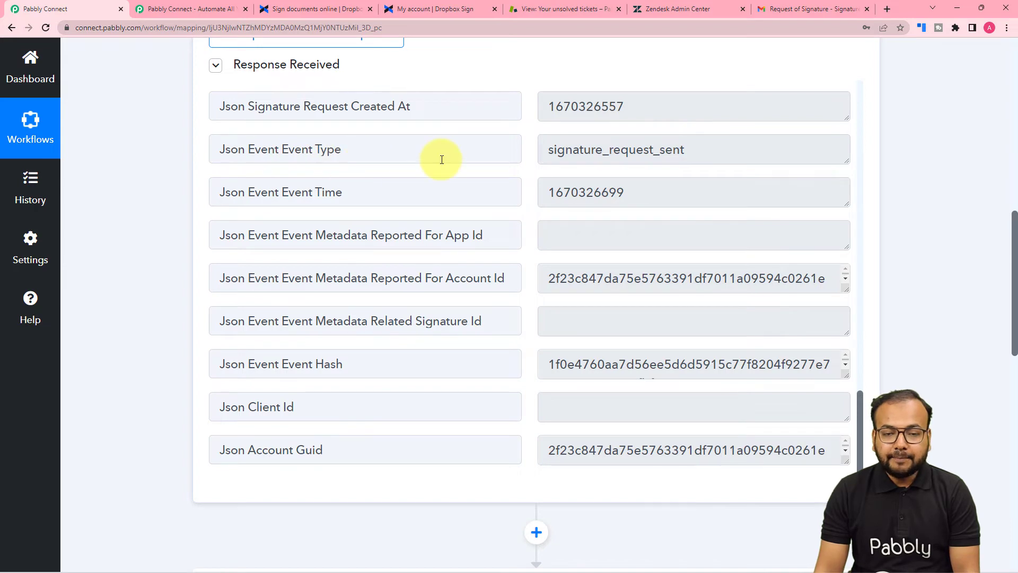
{"action": "scroll", "coordinate": [178, 227], "scroll_direction": "down", "scroll_amount": 11}
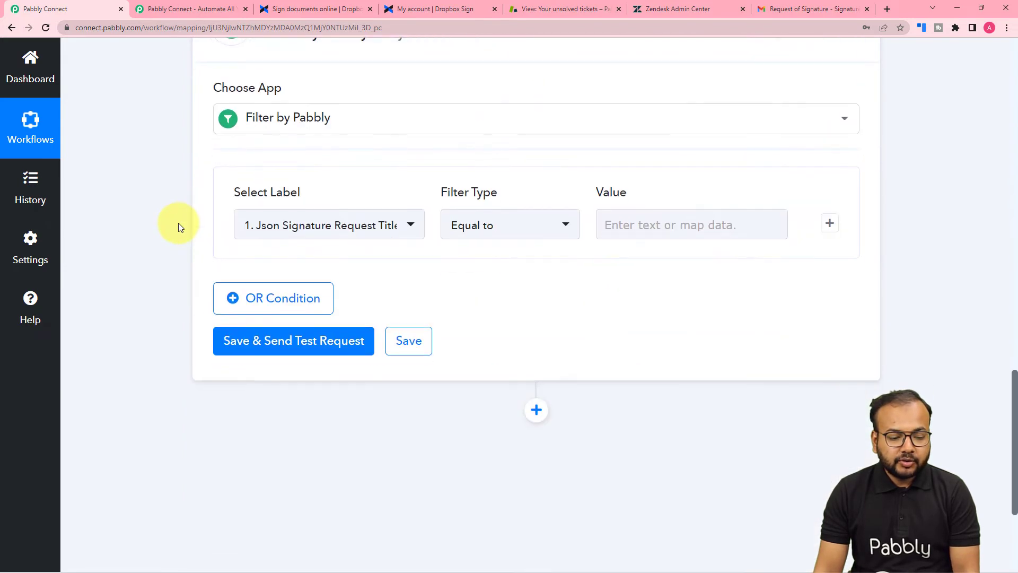
{"action": "left_click", "coordinate": [340, 228]}
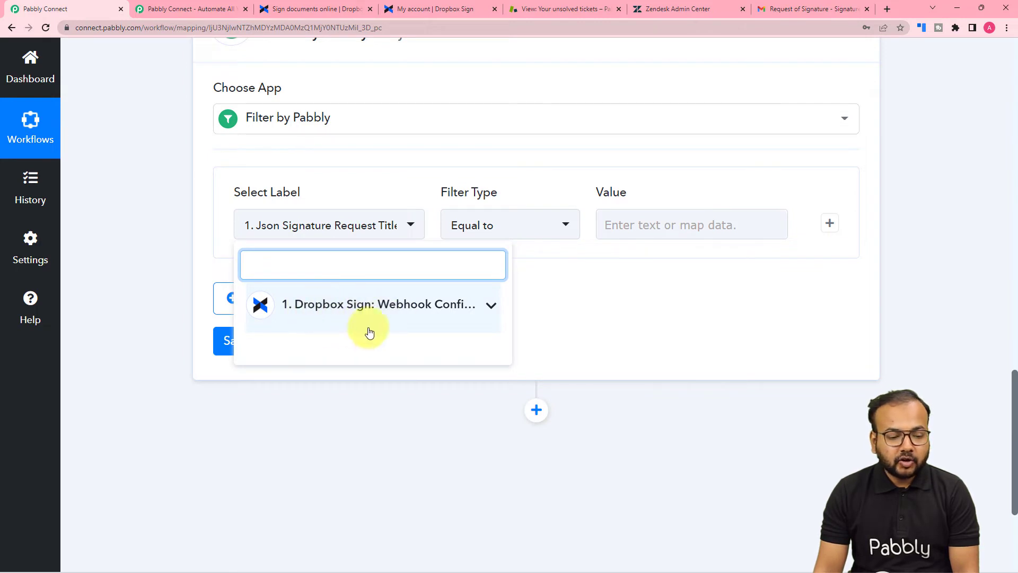
{"action": "left_click", "coordinate": [323, 320]}
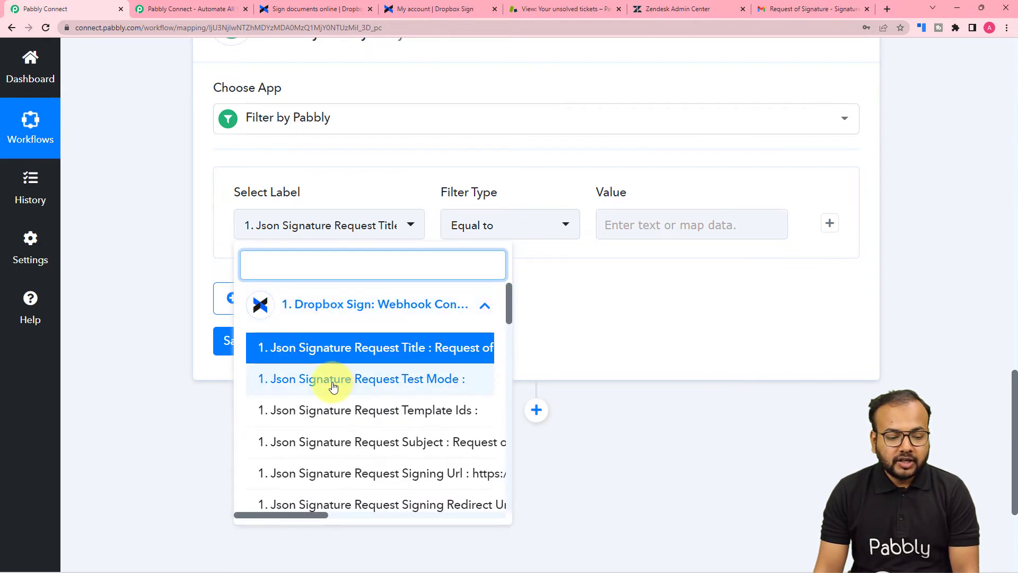
{"action": "left_click", "coordinate": [335, 519]}
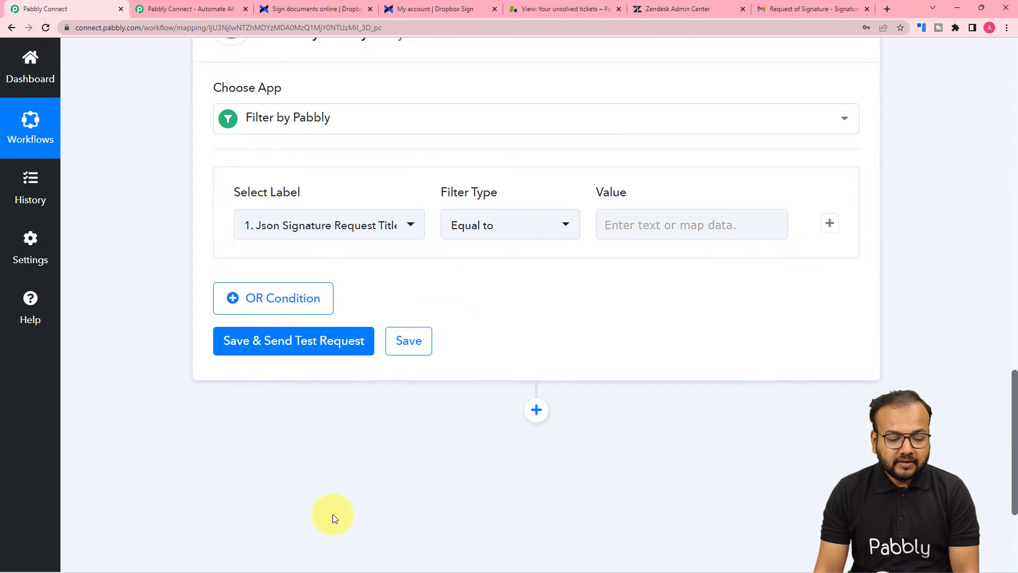
{"action": "left_click", "coordinate": [295, 227]}
{"action": "left_click_drag", "start_coordinate": [307, 514], "coordinate": [345, 503]}
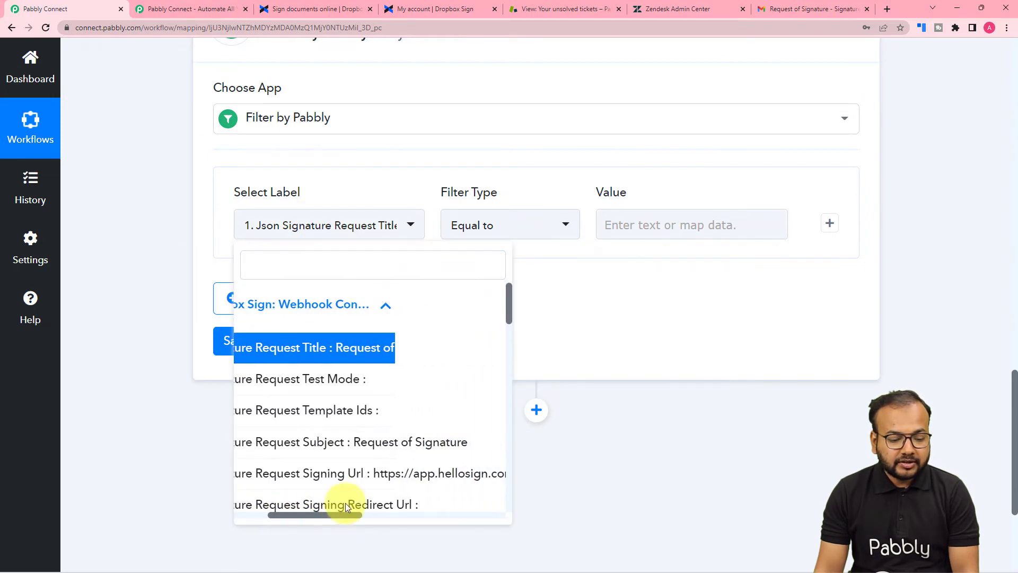
{"action": "left_click", "coordinate": [332, 274]}
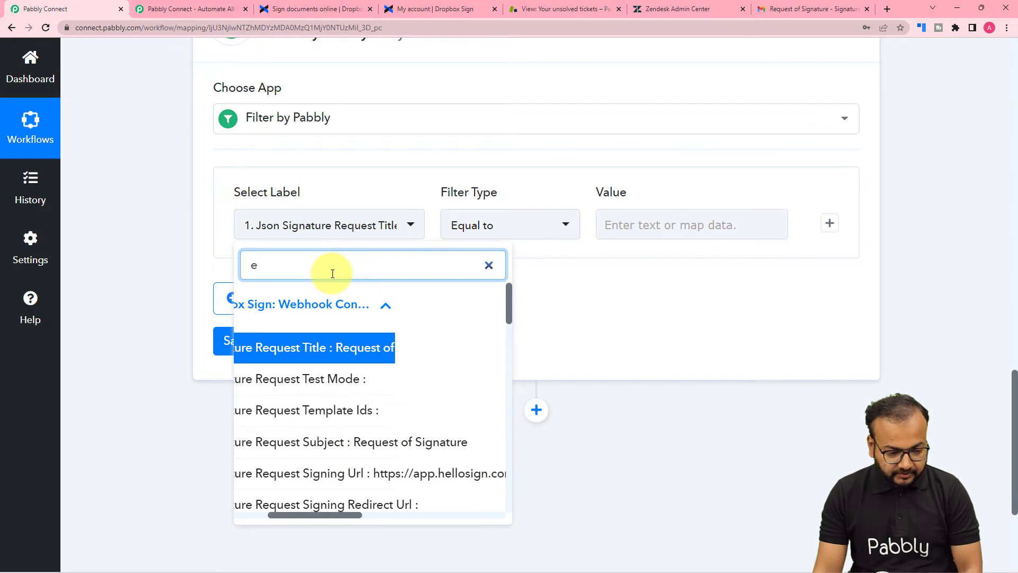
{"action": "type", "text": "v"}
{"action": "left_click", "coordinate": [353, 347]}
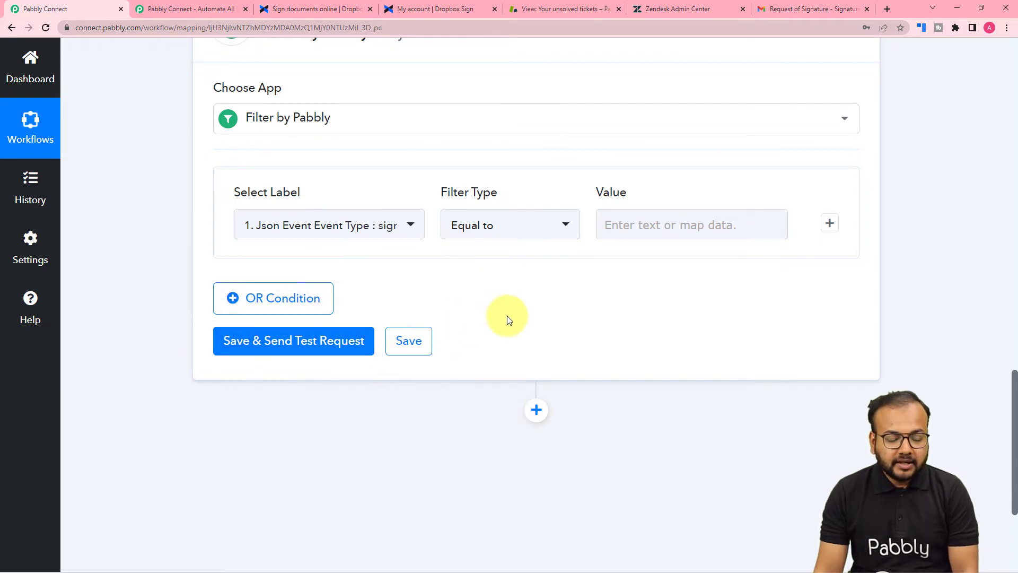
Use Equal to as the filter type and copy the captured event type, signature_request_sent, into the condition's value.
{"action": "left_click", "coordinate": [493, 227]}
{"action": "left_click", "coordinate": [492, 298]}
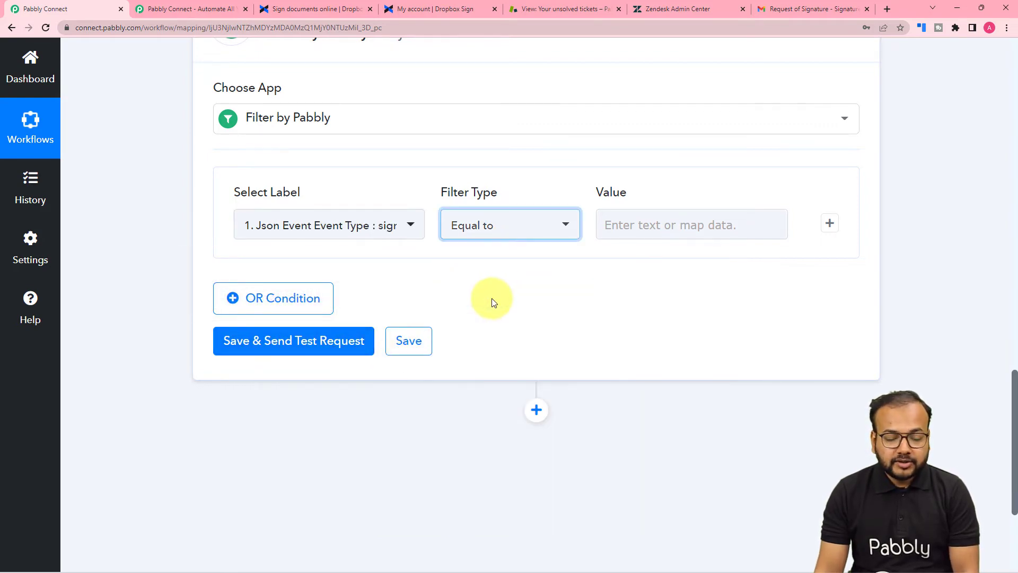
{"action": "scroll", "coordinate": [491, 302], "scroll_direction": "up", "scroll_amount": 10}
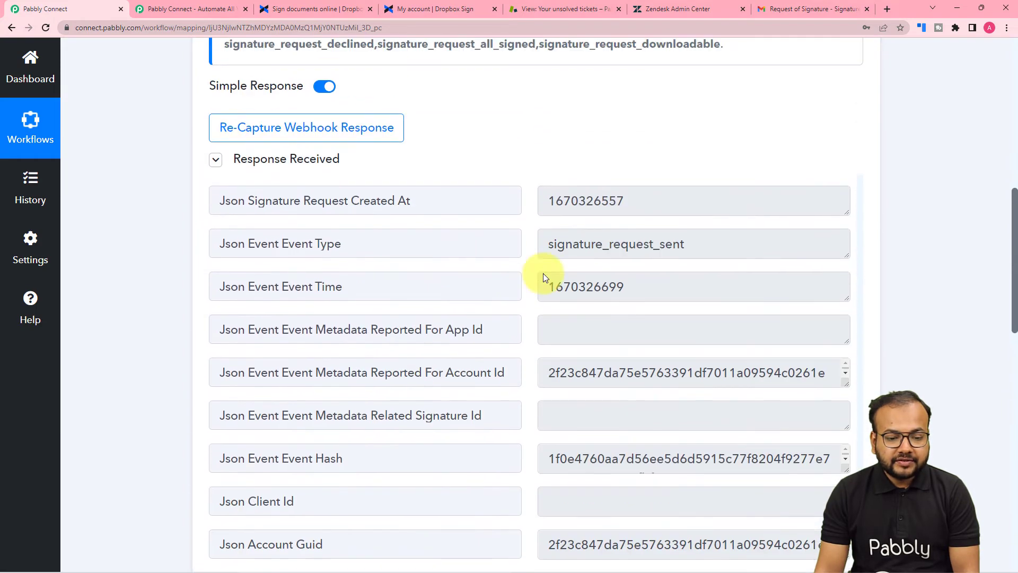
{"action": "left_click_drag", "start_coordinate": [546, 255], "coordinate": [681, 262]}
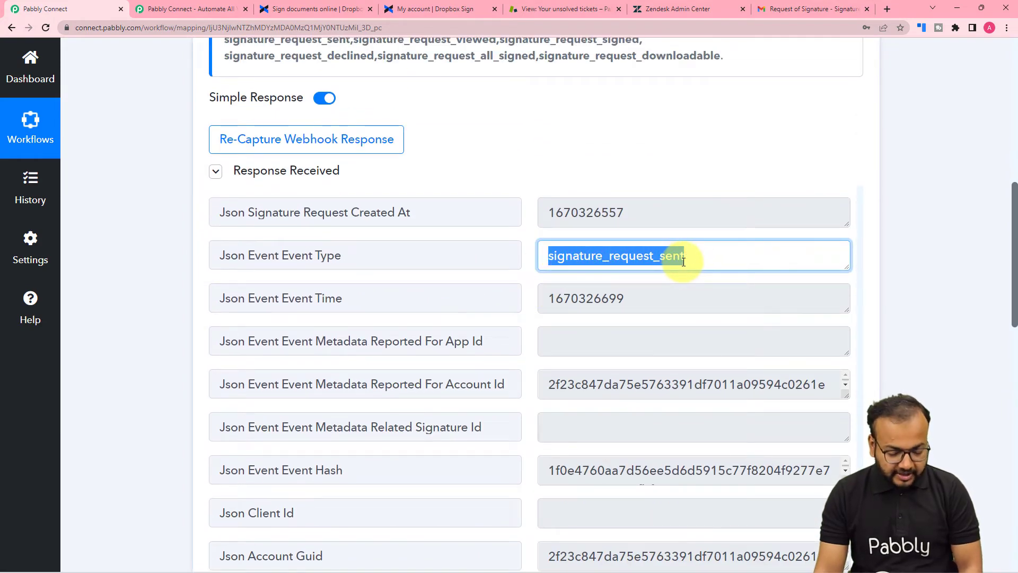
{"action": "scroll", "coordinate": [828, 377], "scroll_direction": "down", "scroll_amount": 9}
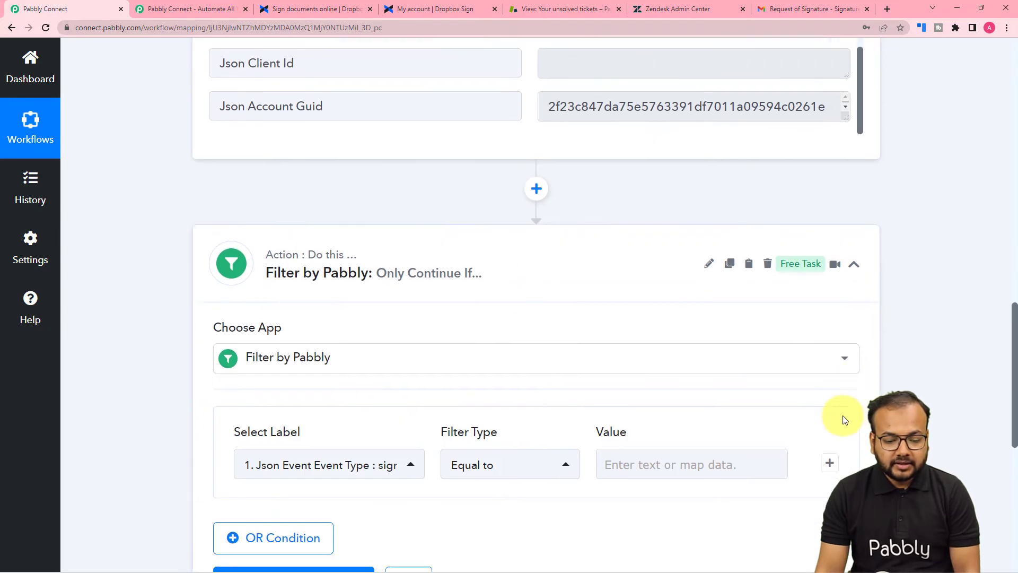
{"action": "scroll", "coordinate": [843, 419], "scroll_direction": "down", "scroll_amount": 3}
{"action": "left_click", "coordinate": [640, 279]}
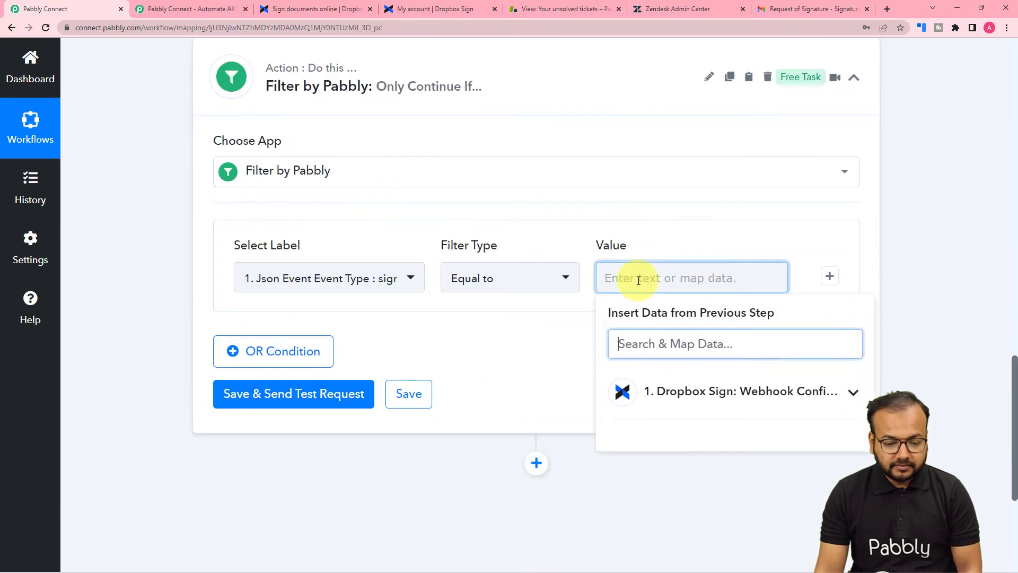
{"action": "left_click", "coordinate": [562, 331]}
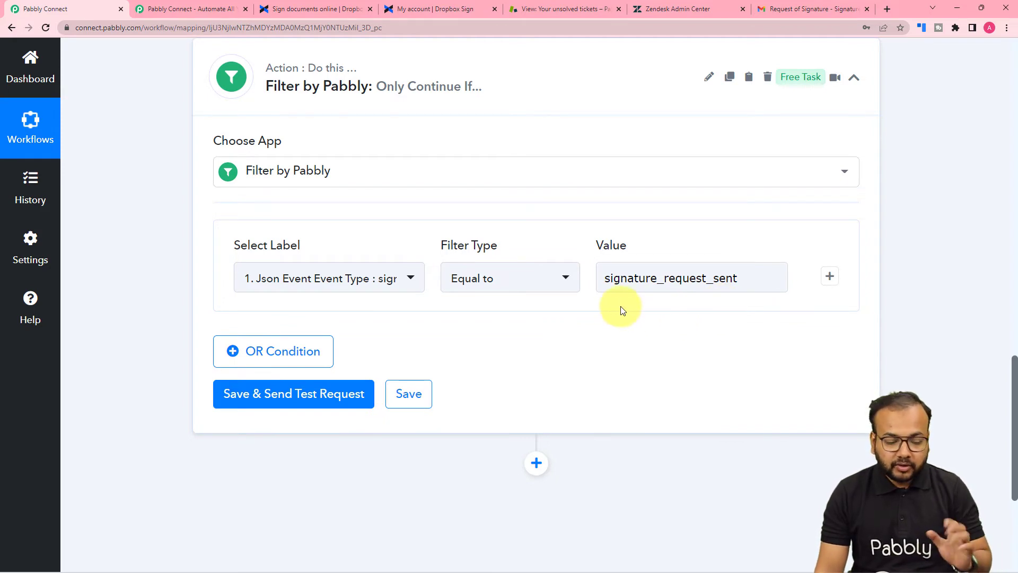
Save the filter step with a test request and check its response against the condition.
{"action": "left_click", "coordinate": [248, 393]}
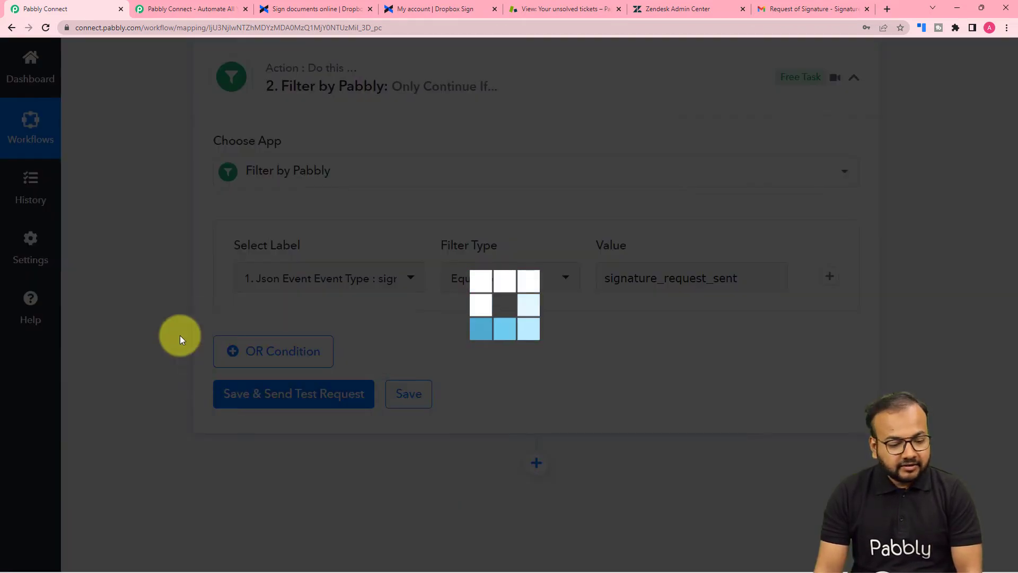
{"action": "scroll", "coordinate": [180, 336], "scroll_direction": "down", "scroll_amount": 6}
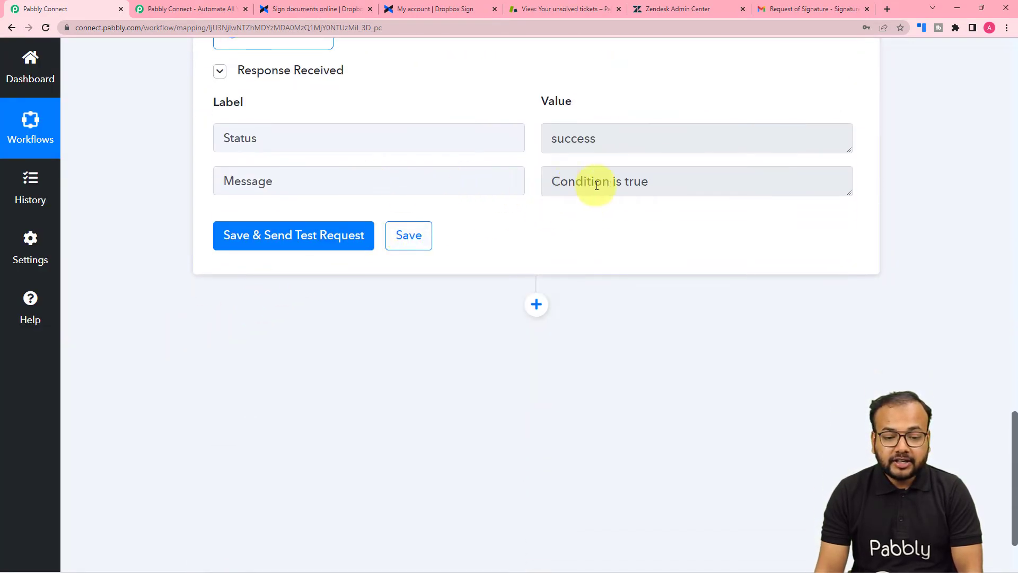
{"action": "scroll", "coordinate": [587, 251], "scroll_direction": "up", "scroll_amount": 6}
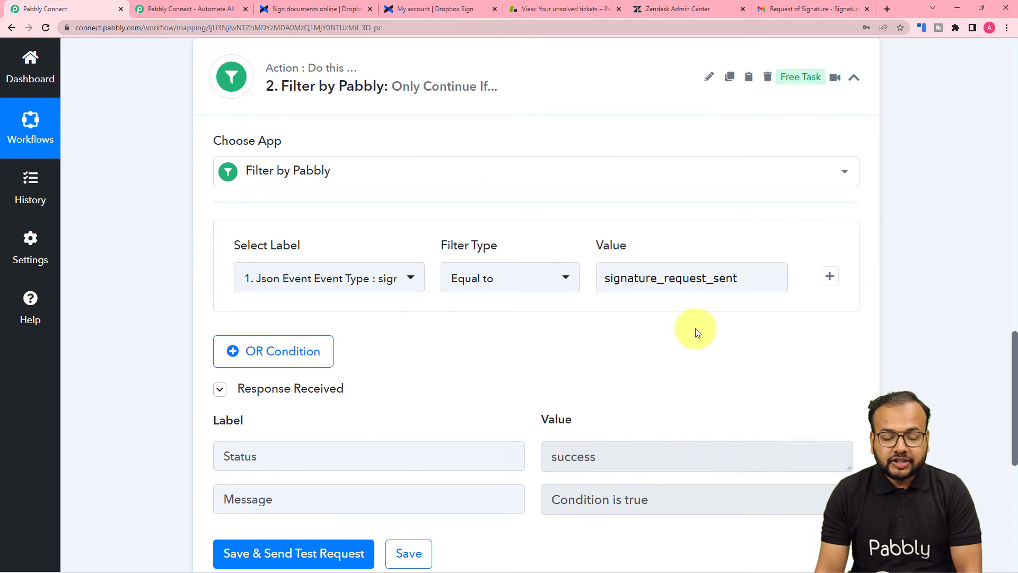
Add another action step after the filter and choose Zendesk as its application.
{"action": "scroll", "coordinate": [599, 352], "scroll_direction": "down", "scroll_amount": 8}
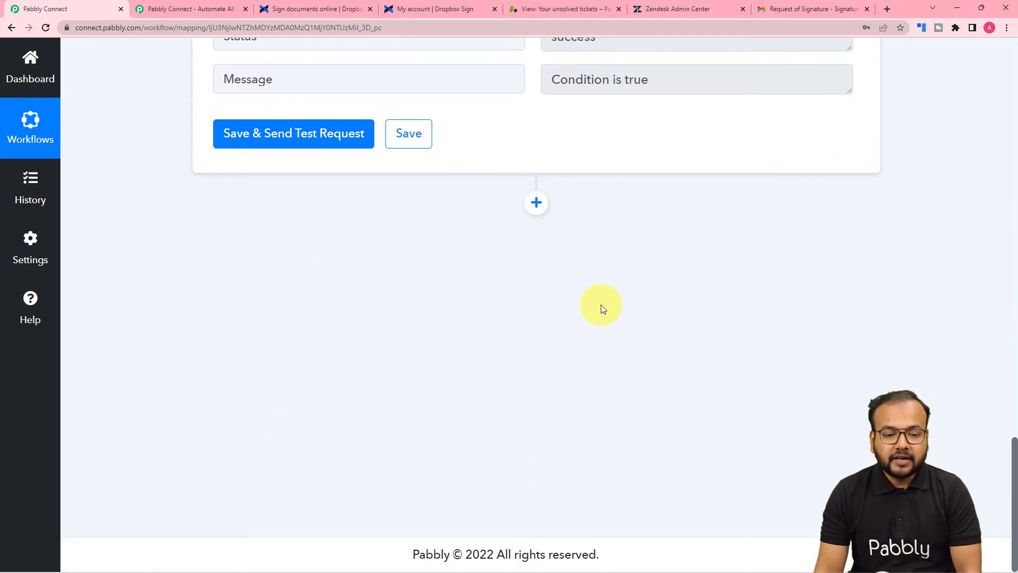
{"action": "left_click", "coordinate": [536, 202]}
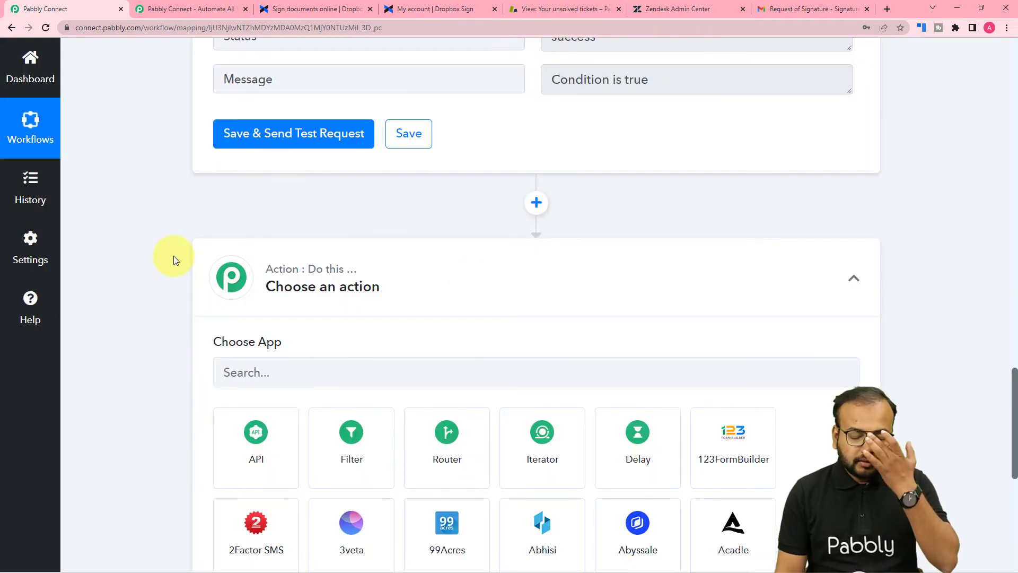
{"action": "scroll", "coordinate": [173, 256], "scroll_direction": "down", "scroll_amount": 3}
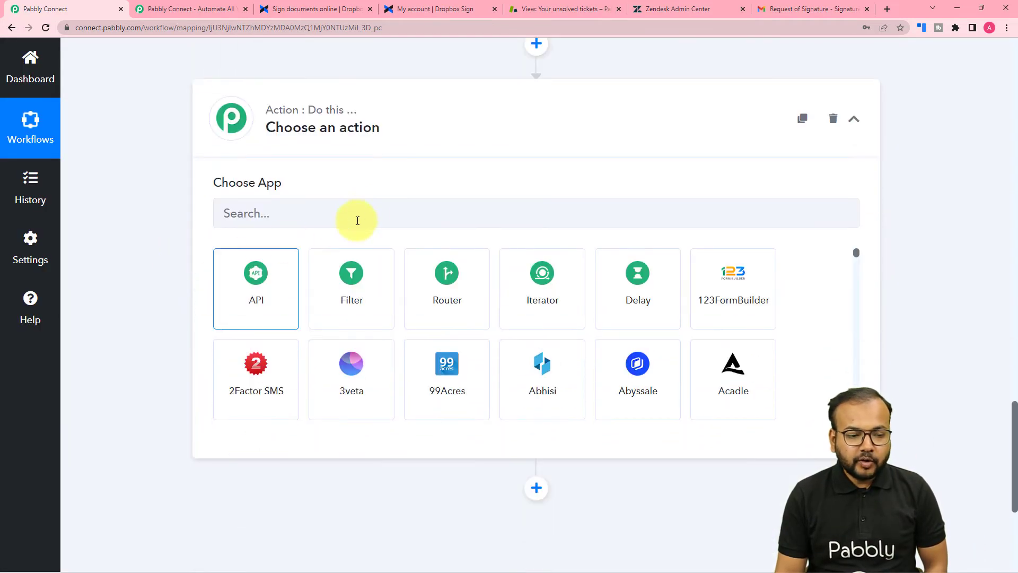
{"action": "left_click", "coordinate": [333, 223]}
{"action": "type", "text": "zende"}
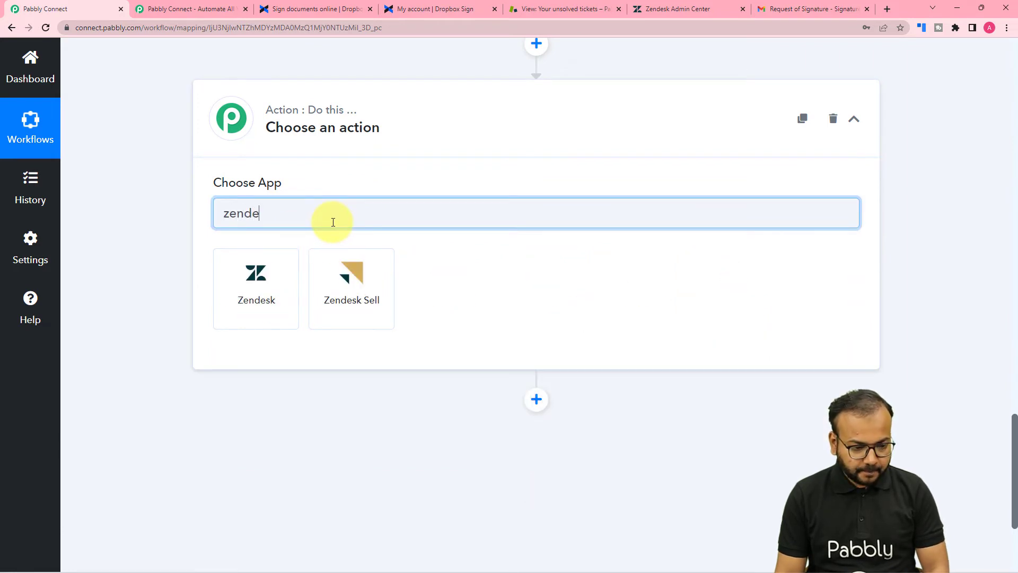
{"action": "left_click", "coordinate": [271, 286]}
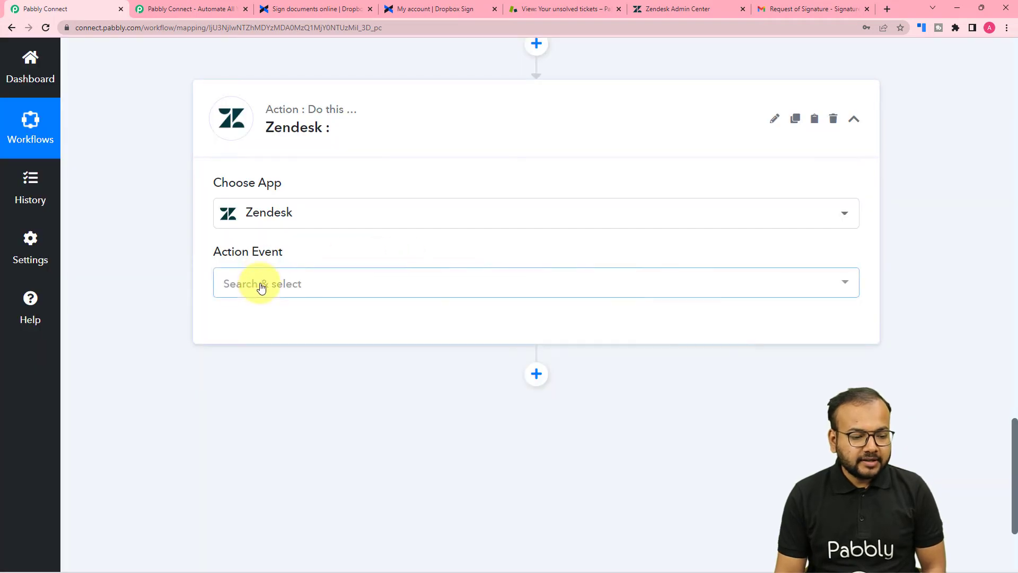
Set the Zendesk step's action event to Create Ticket.
{"action": "left_click", "coordinate": [262, 285]}
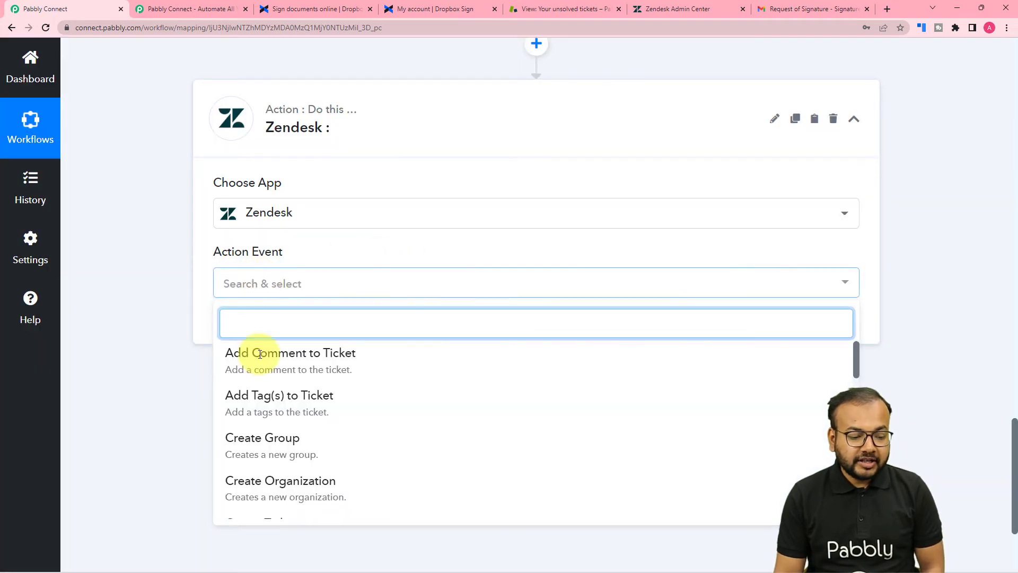
{"action": "scroll", "coordinate": [261, 422], "scroll_direction": "down", "scroll_amount": 1}
{"action": "scroll", "coordinate": [261, 423], "scroll_direction": "down", "scroll_amount": 1}
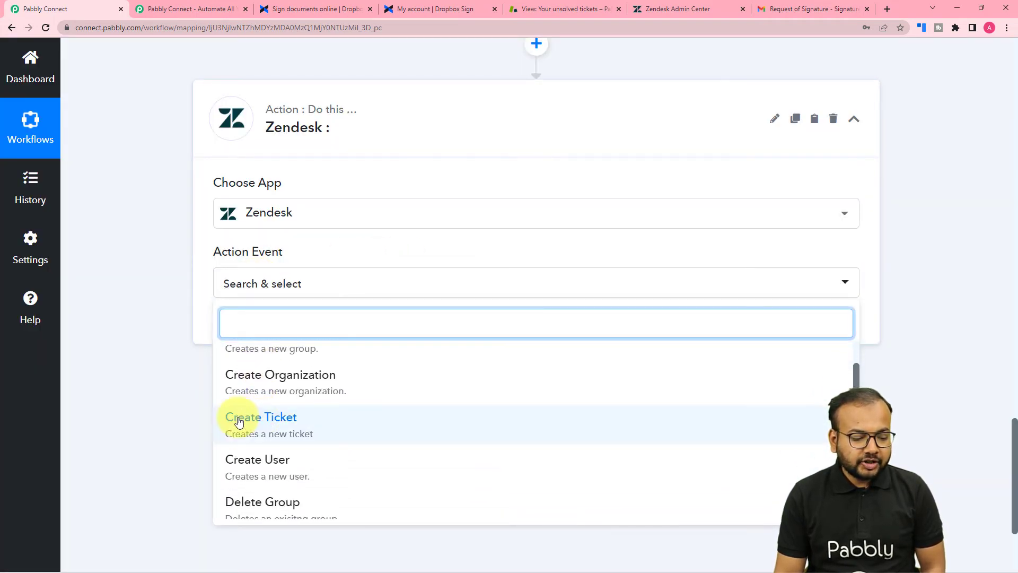
{"action": "left_click", "coordinate": [286, 422]}
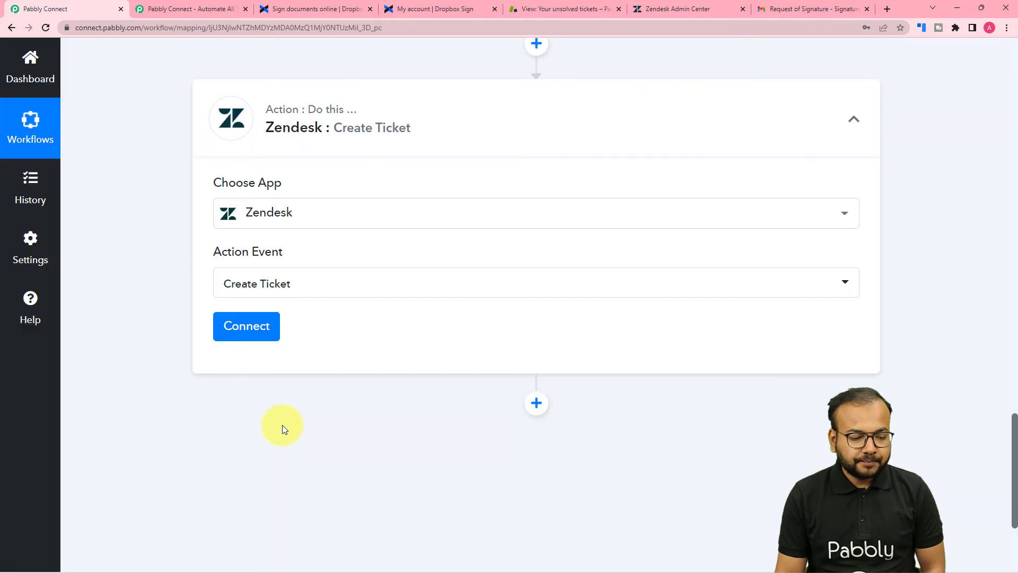
Start connecting the Zendesk account with a new connection and review the required login and subdomain fields.
{"action": "left_click", "coordinate": [244, 330]}
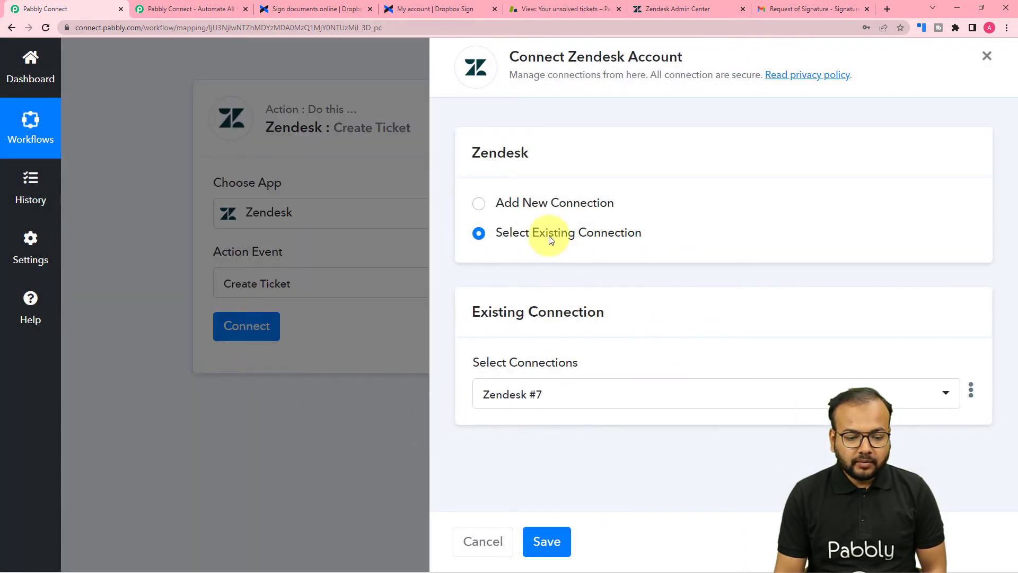
{"action": "left_click", "coordinate": [479, 203]}
{"action": "scroll", "coordinate": [571, 338], "scroll_direction": "down", "scroll_amount": 2}
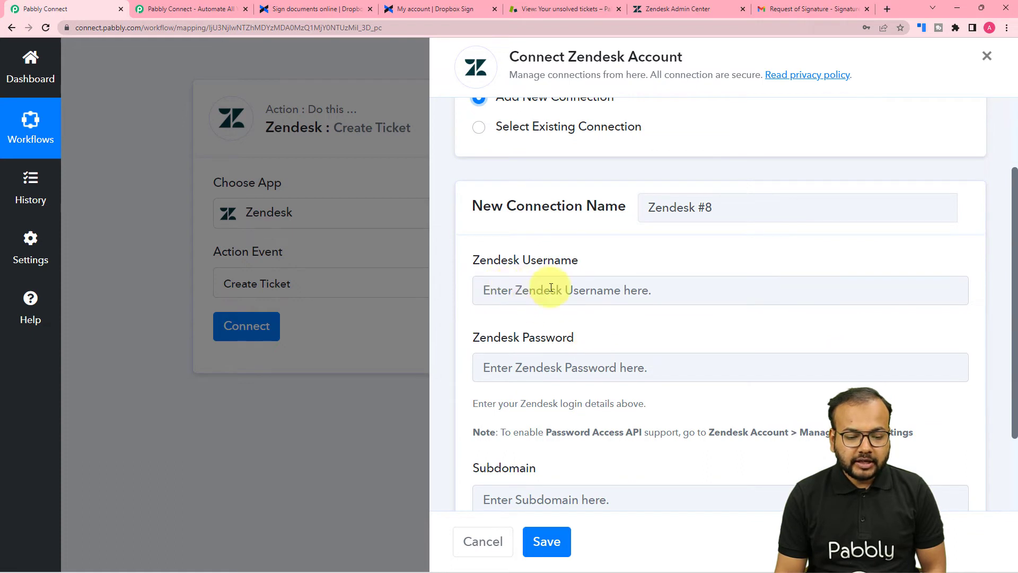
{"action": "scroll", "coordinate": [615, 382], "scroll_direction": "down", "scroll_amount": 2}
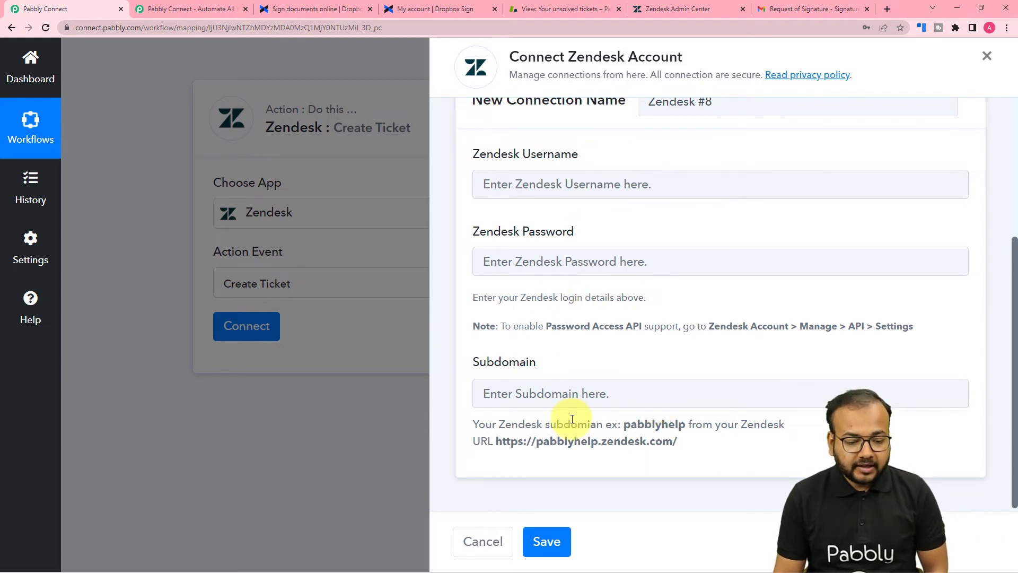
Copy the address of the Zendesk unsolved tickets page and paste it into the new connection's Subdomain field in Pabbly Connect.
{"action": "left_click", "coordinate": [676, 12]}
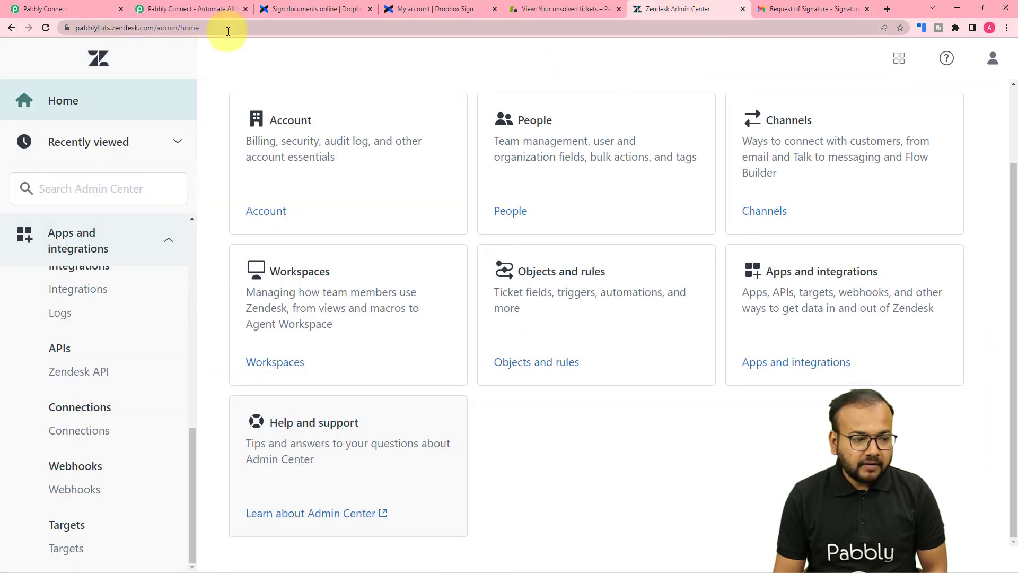
{"action": "scroll", "coordinate": [407, 100], "scroll_direction": "up", "scroll_amount": 1}
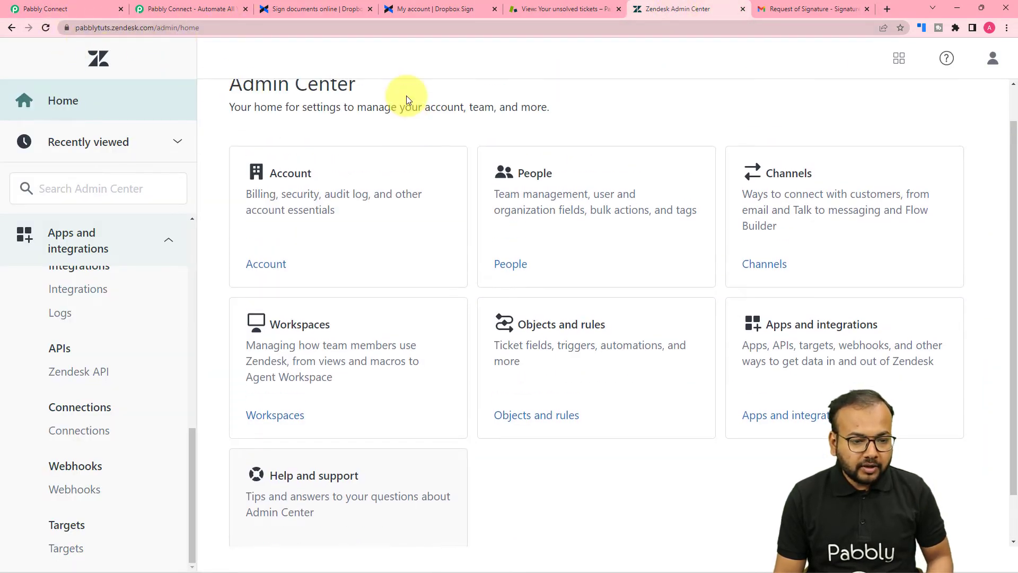
{"action": "left_click", "coordinate": [583, 11]}
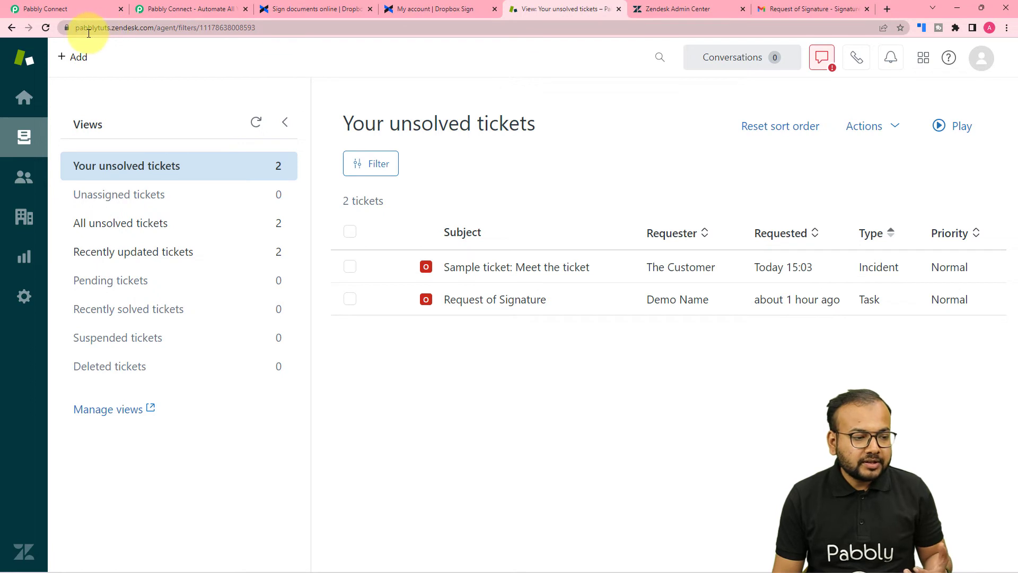
{"action": "left_click", "coordinate": [152, 31]}
{"action": "key", "text": "ctrl+c"}
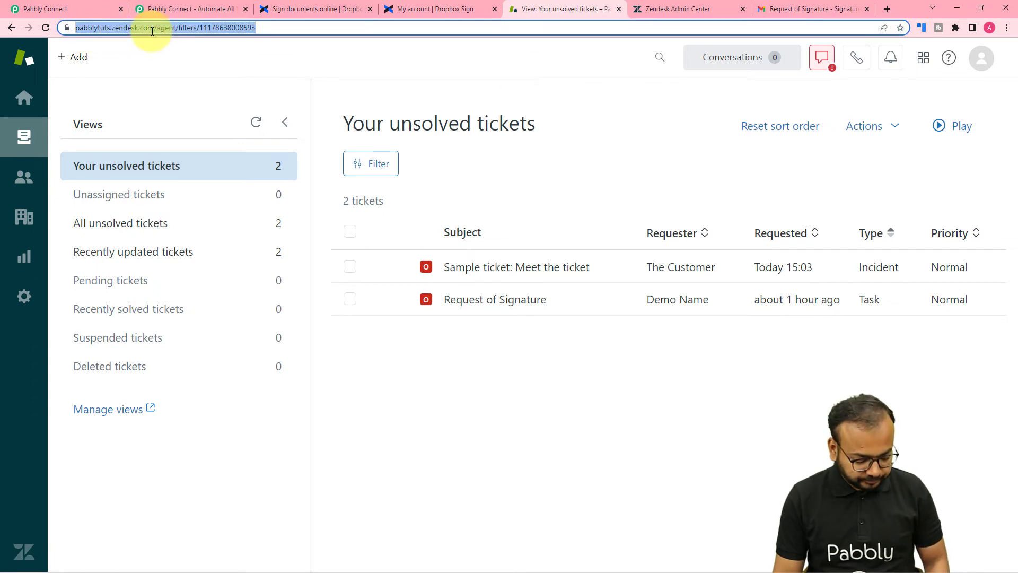
{"action": "left_click", "coordinate": [103, 9]}
{"action": "left_click", "coordinate": [594, 387]}
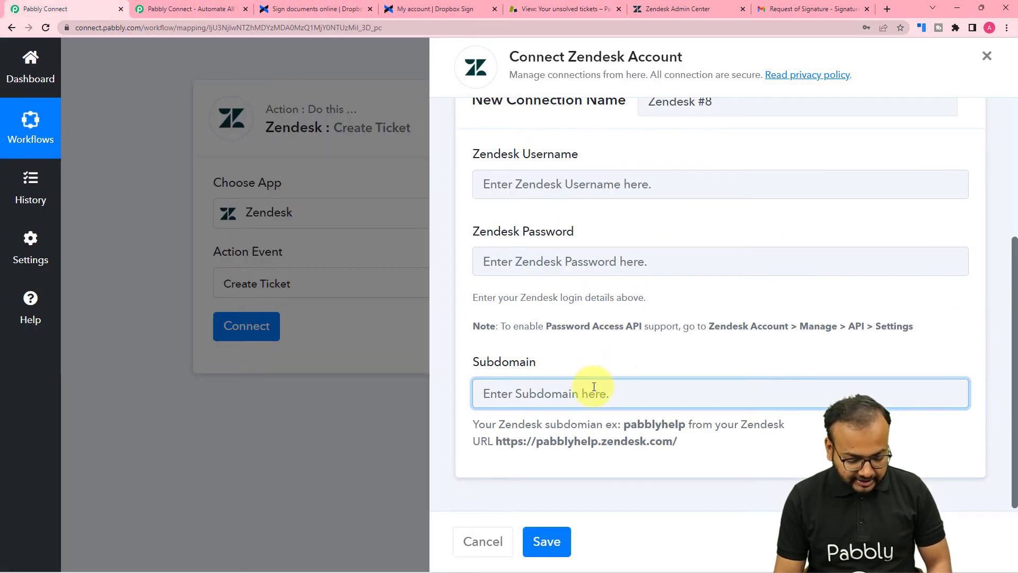
{"action": "key", "text": "ctrl+v"}
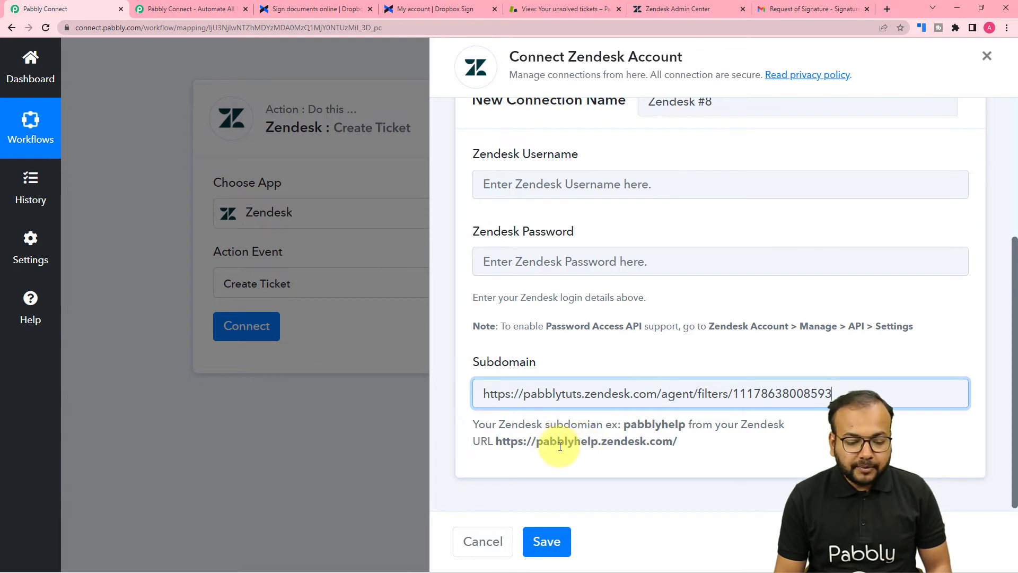
Trim the pasted address in the Subdomain field down to pabblytuts.
{"action": "left_click", "coordinate": [524, 394]}
{"action": "key", "text": "BackSpace"}
{"action": "key", "text": "BackSpace"}
{"action": "key", "text": "BackSpace"}
{"action": "key", "text": "BackSpace"}
{"action": "key", "text": "BackSpace"}
{"action": "key", "text": "BackSpace"}
{"action": "key", "text": "BackSpace"}
{"action": "key", "text": "BackSpace"}
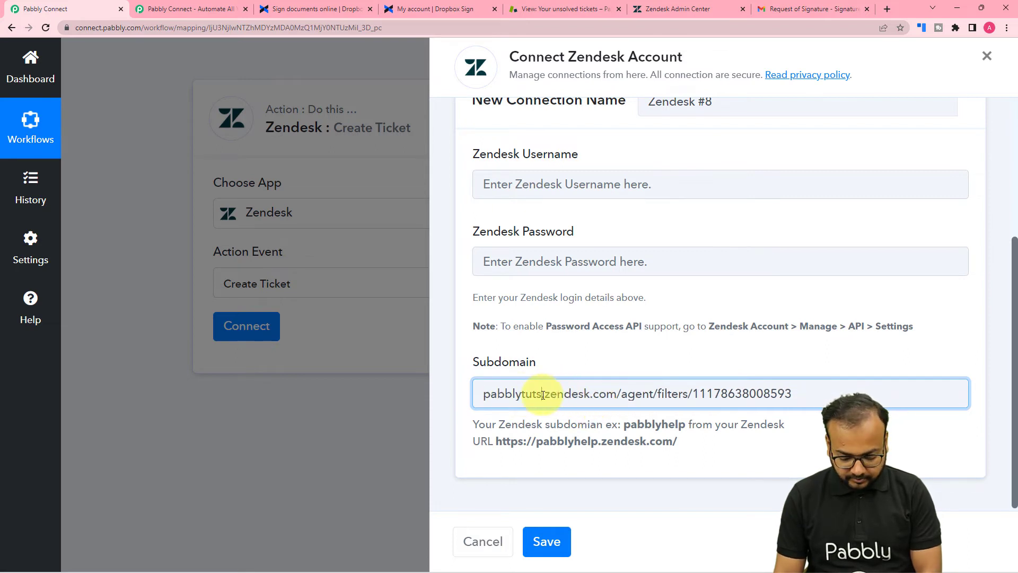
{"action": "key", "text": "Delete"}
{"action": "key", "text": "Delete"}
{"action": "key", "text": "Delete"}
{"action": "key", "text": "Delete"}
{"action": "key", "text": "Delete"}
{"action": "key", "text": "Delete"}
{"action": "key", "text": "Delete"}
{"action": "key", "text": "Delete"}
{"action": "key", "text": "Delete"}
{"action": "key", "text": "Delete"}
{"action": "key", "text": "Delete"}
{"action": "key", "text": "Delete"}
{"action": "key", "text": "Delete"}
{"action": "key", "text": "Delete"}
{"action": "key", "text": "Delete"}
{"action": "key", "text": "Delete"}
{"action": "key", "text": "Delete"}
{"action": "key", "text": "Delete"}
{"action": "key", "text": "Delete"}
{"action": "key", "text": "Delete"}
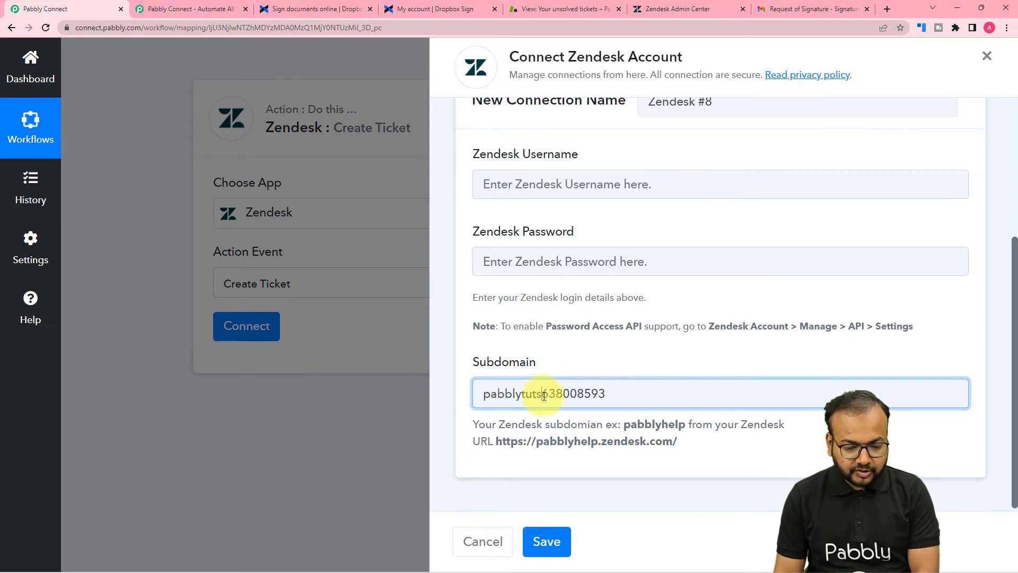
{"action": "key", "text": "Delete"}
{"action": "key", "text": "Delete"}
{"action": "key", "text": "Delete"}
{"action": "key", "text": "Delete"}
{"action": "key", "text": "Delete"}
{"action": "key", "text": "Delete"}
{"action": "key", "text": "Delete"}
{"action": "key", "text": "Delete"}
{"action": "key", "text": "Delete"}
{"action": "left_click", "coordinate": [622, 367]}
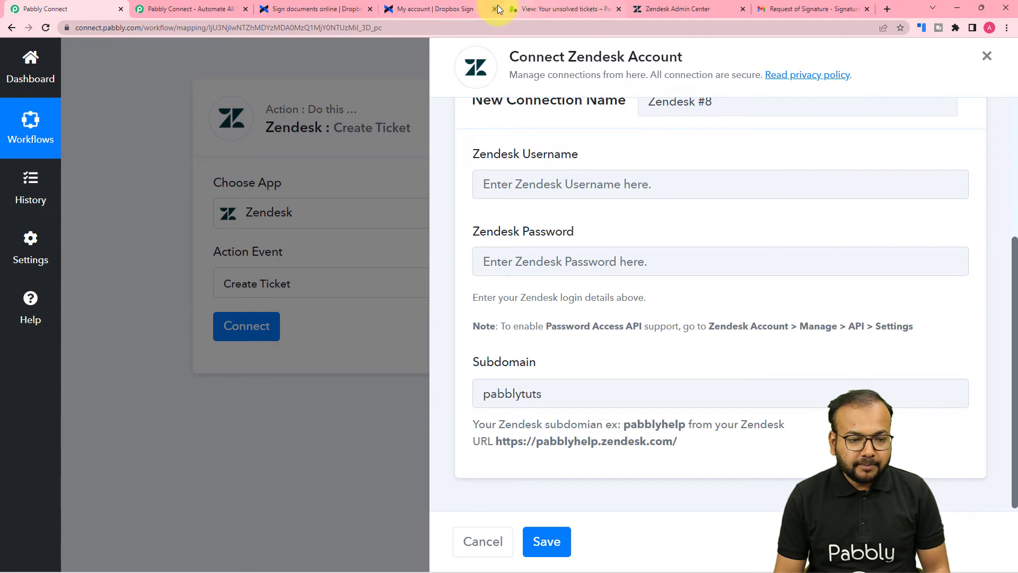
Connect the Create Ticket action through the existing connection Zendesk #7 and save the choice.
{"action": "scroll", "coordinate": [527, 432], "scroll_direction": "up", "scroll_amount": 2}
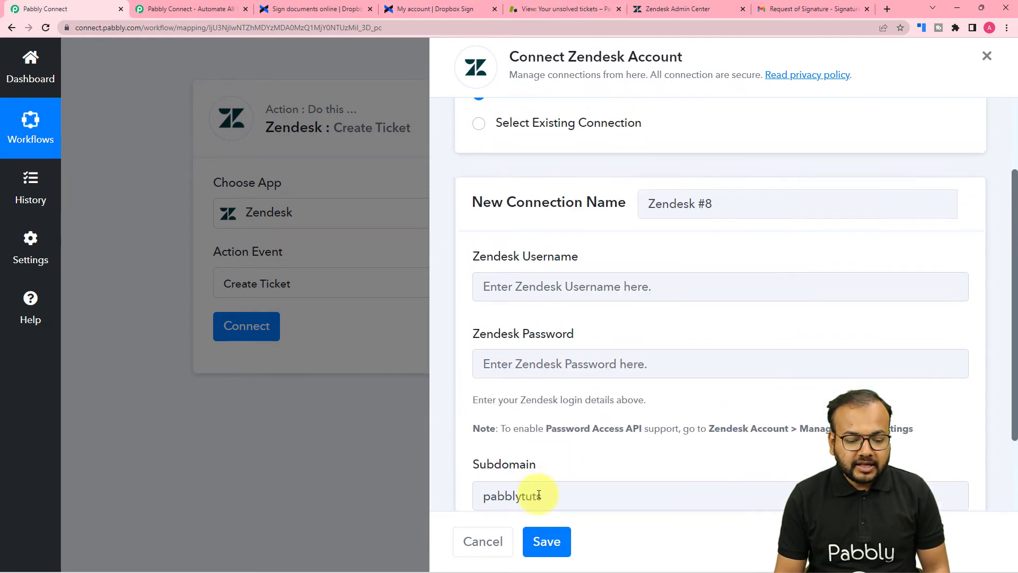
{"action": "scroll", "coordinate": [595, 414], "scroll_direction": "up", "scroll_amount": 2}
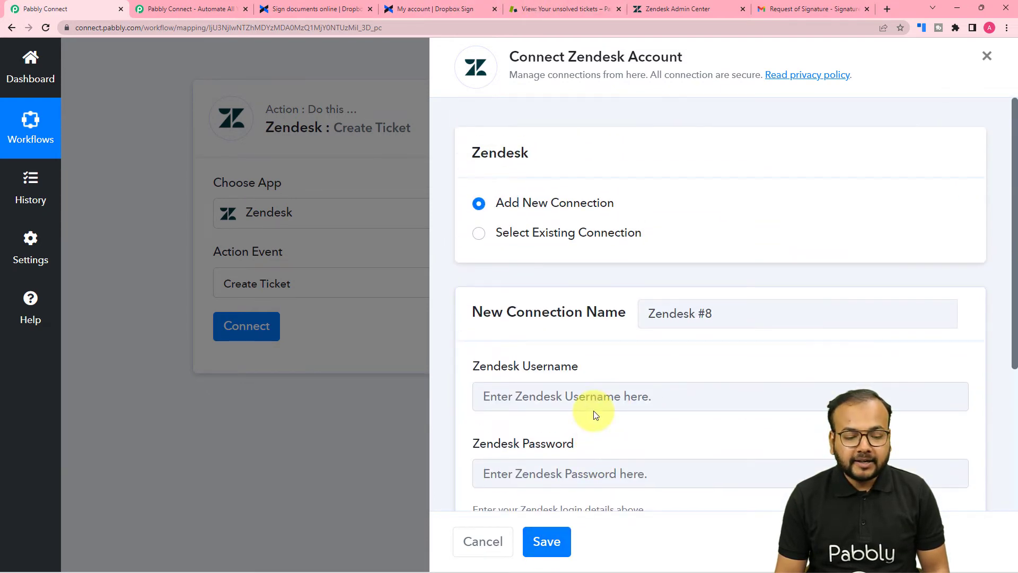
{"action": "scroll", "coordinate": [613, 318], "scroll_direction": "down", "scroll_amount": 1}
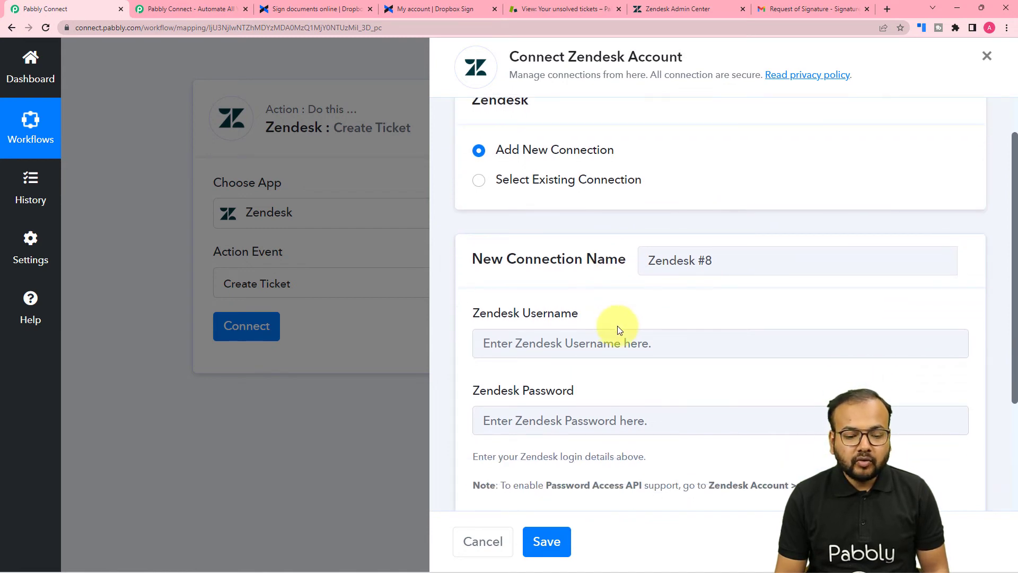
{"action": "scroll", "coordinate": [618, 325], "scroll_direction": "up", "scroll_amount": 1}
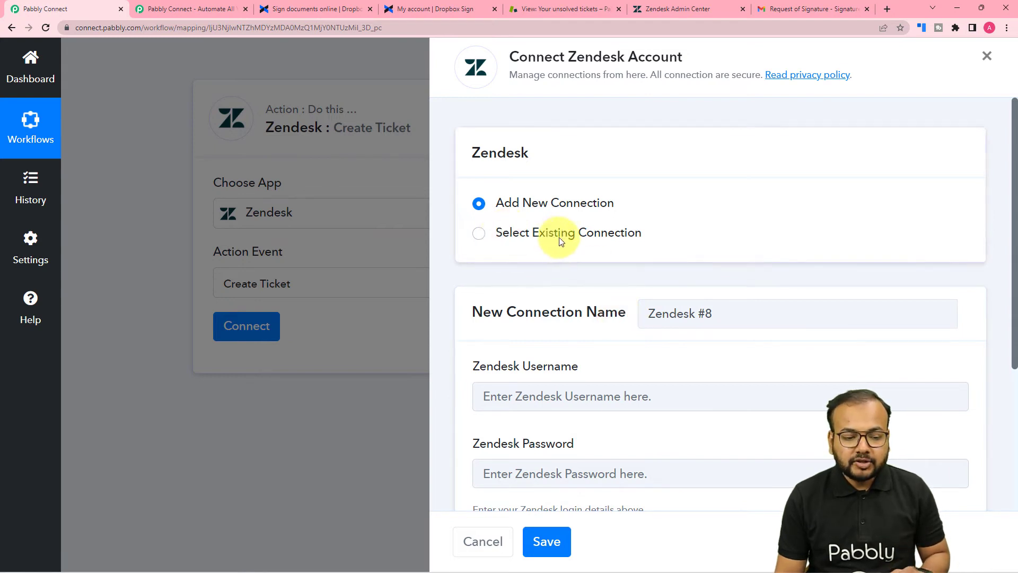
{"action": "left_click", "coordinate": [479, 234]}
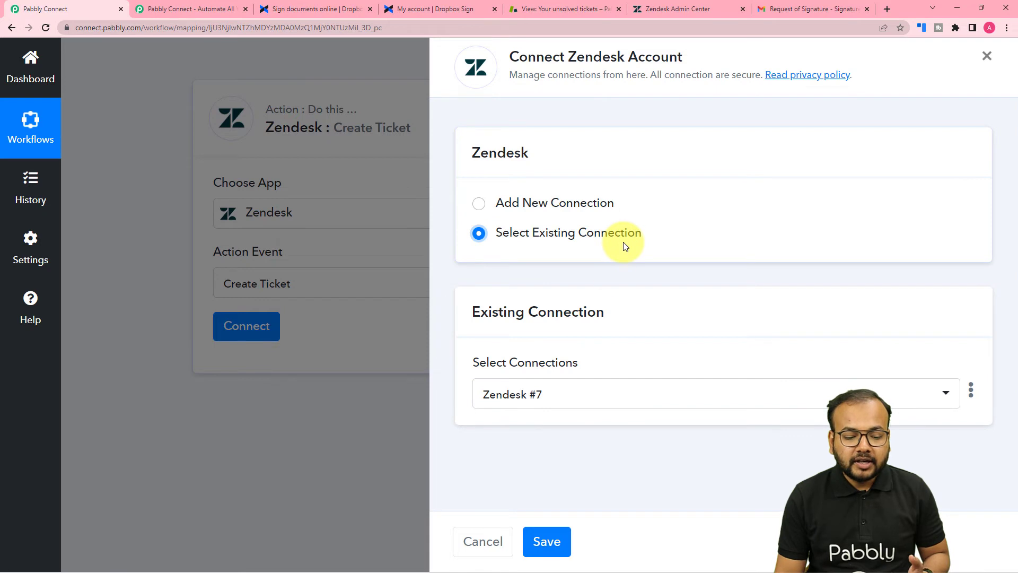
{"action": "left_click", "coordinate": [558, 395]}
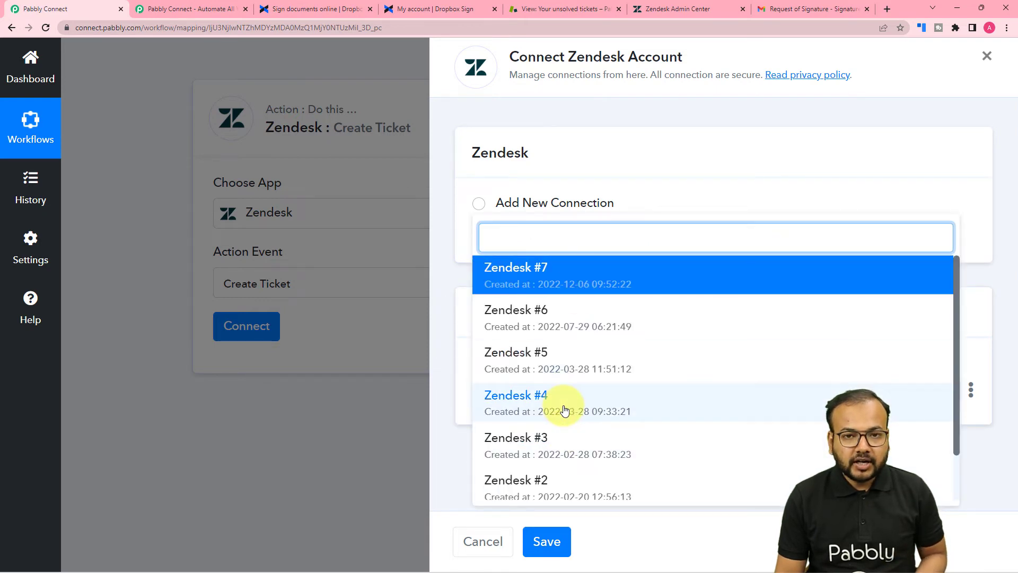
{"action": "left_click", "coordinate": [538, 273]}
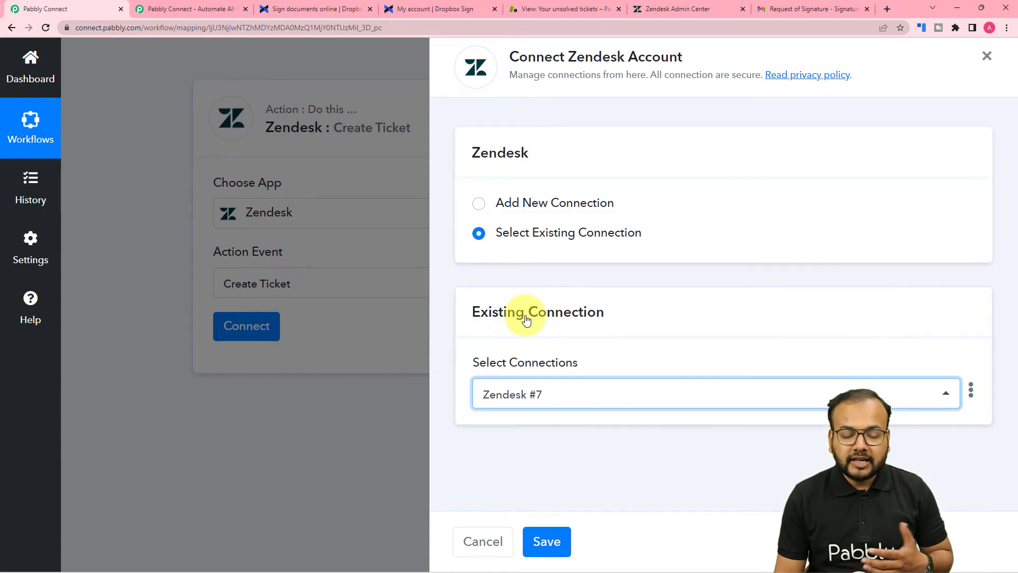
{"action": "left_click", "coordinate": [540, 542]}
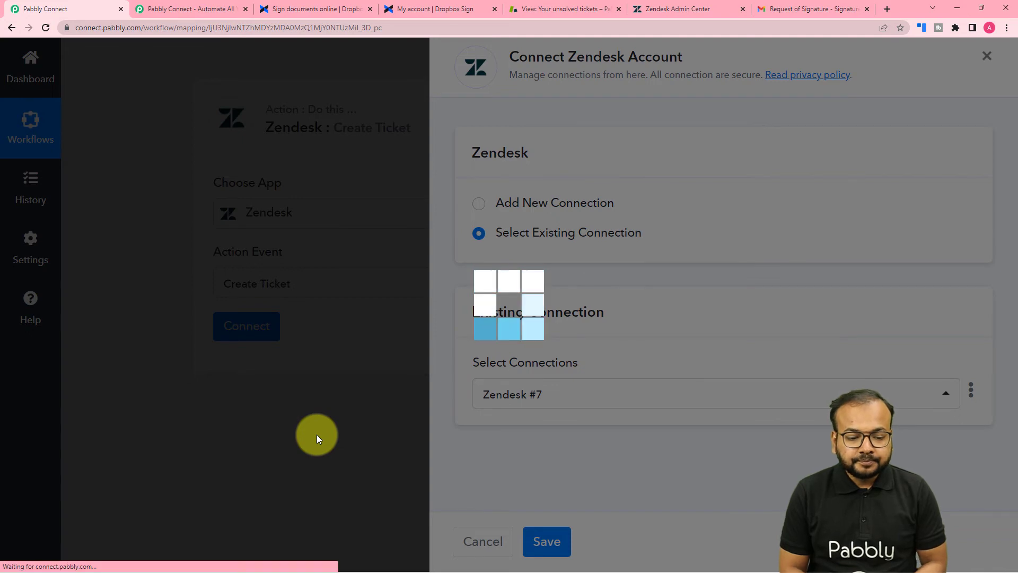
Review the Create Ticket fields and compare them with the response data received from the Dropbox Sign trigger.
{"action": "scroll", "coordinate": [141, 323], "scroll_direction": "down", "scroll_amount": 4}
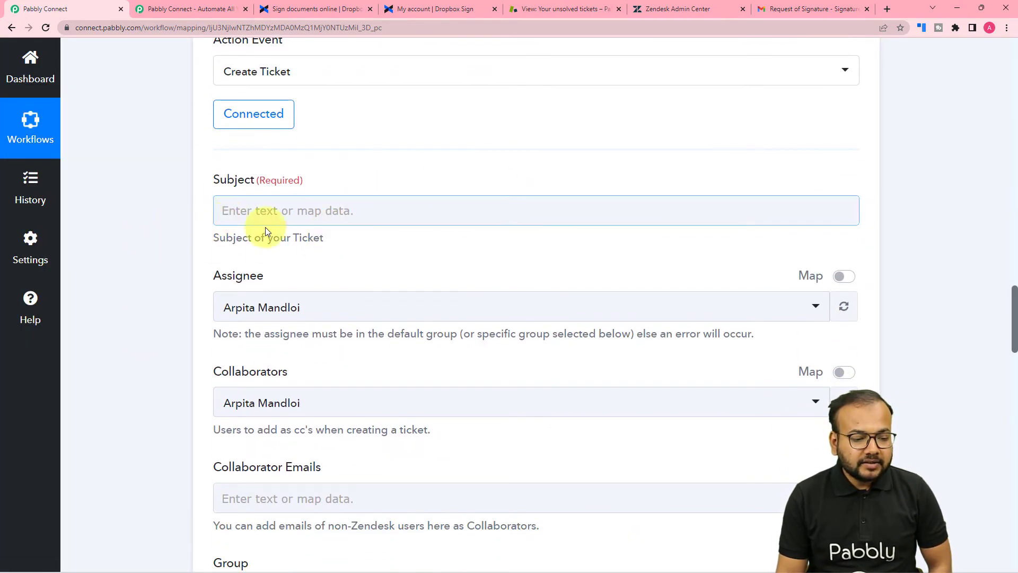
{"action": "scroll", "coordinate": [300, 211], "scroll_direction": "down", "scroll_amount": 2}
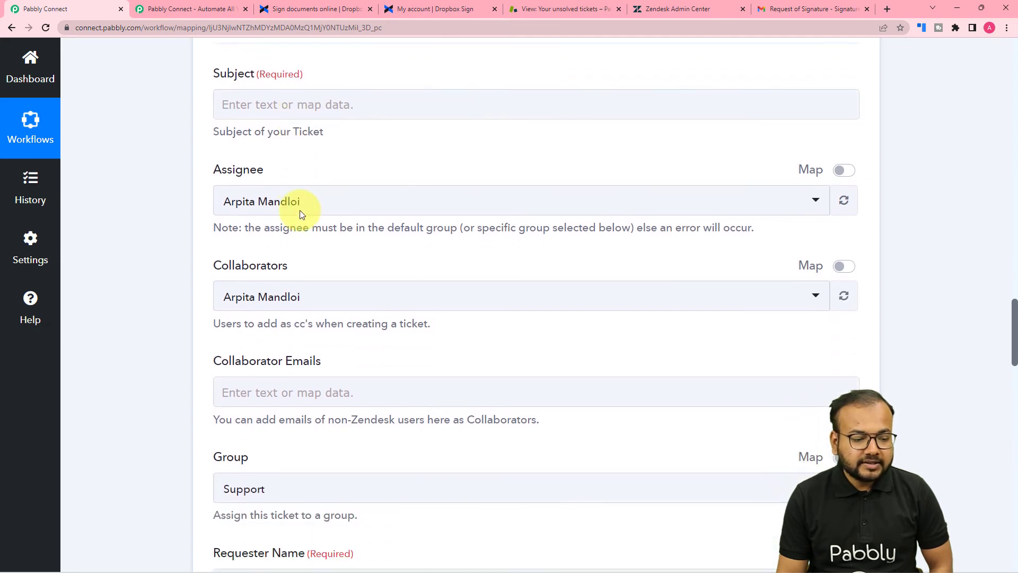
{"action": "scroll", "coordinate": [340, 307], "scroll_direction": "down", "scroll_amount": 8}
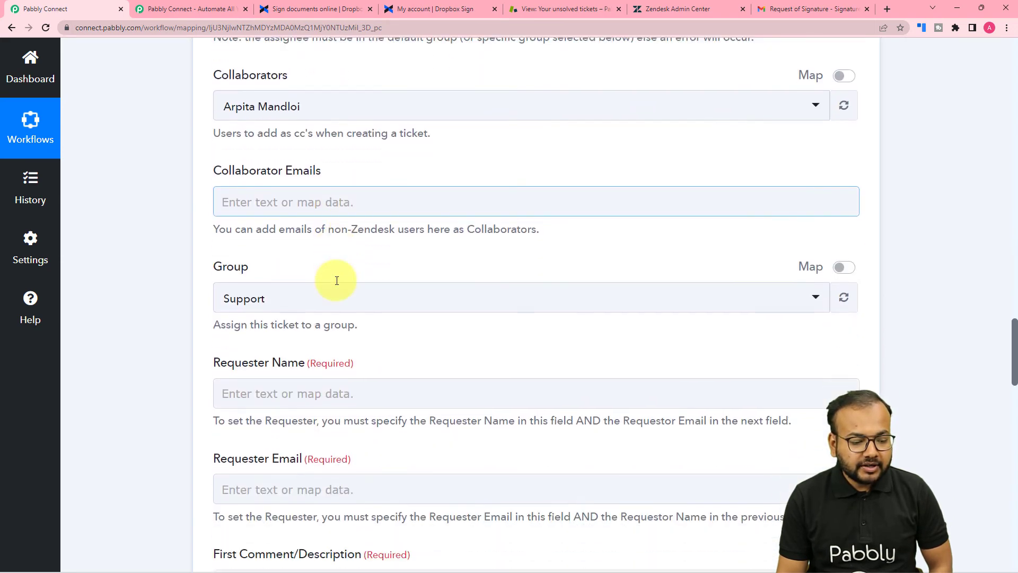
{"action": "scroll", "coordinate": [336, 280], "scroll_direction": "up", "scroll_amount": 4}
{"action": "scroll", "coordinate": [337, 280], "scroll_direction": "up", "scroll_amount": 10}
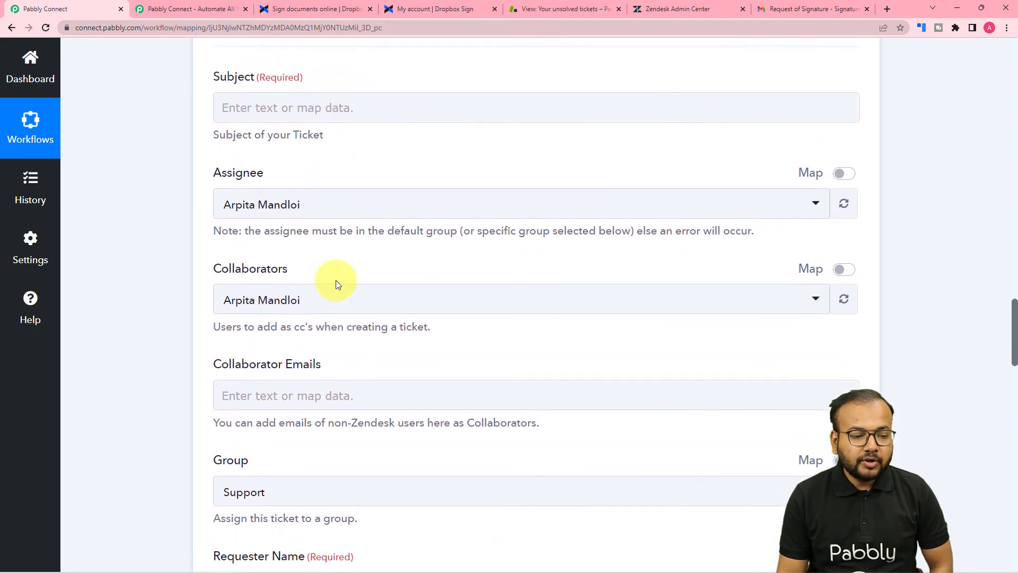
{"action": "scroll", "coordinate": [337, 285], "scroll_direction": "up", "scroll_amount": 20}
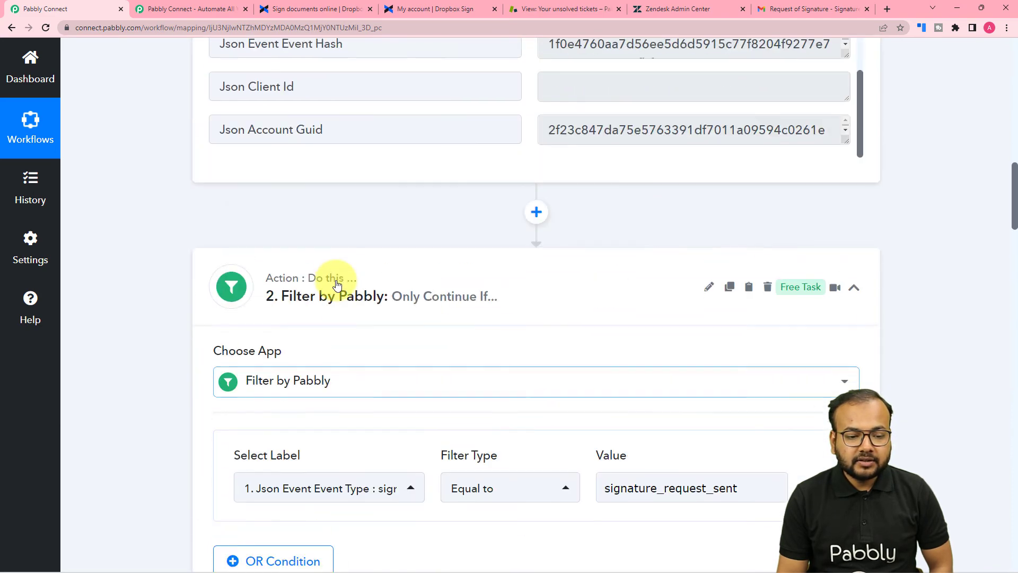
{"action": "scroll", "coordinate": [337, 286], "scroll_direction": "up", "scroll_amount": 4}
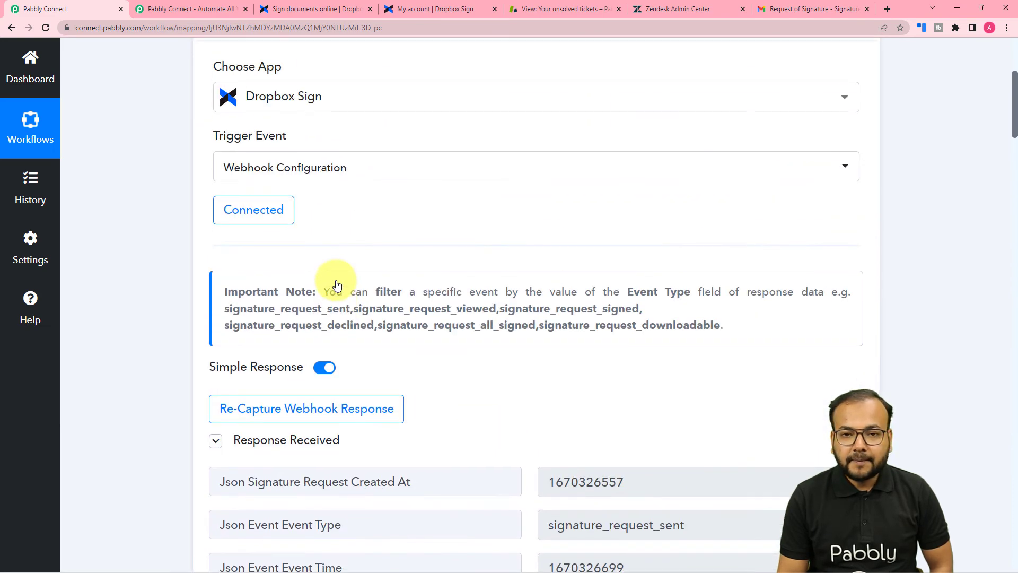
{"action": "scroll", "coordinate": [154, 290], "scroll_direction": "down", "scroll_amount": 7}
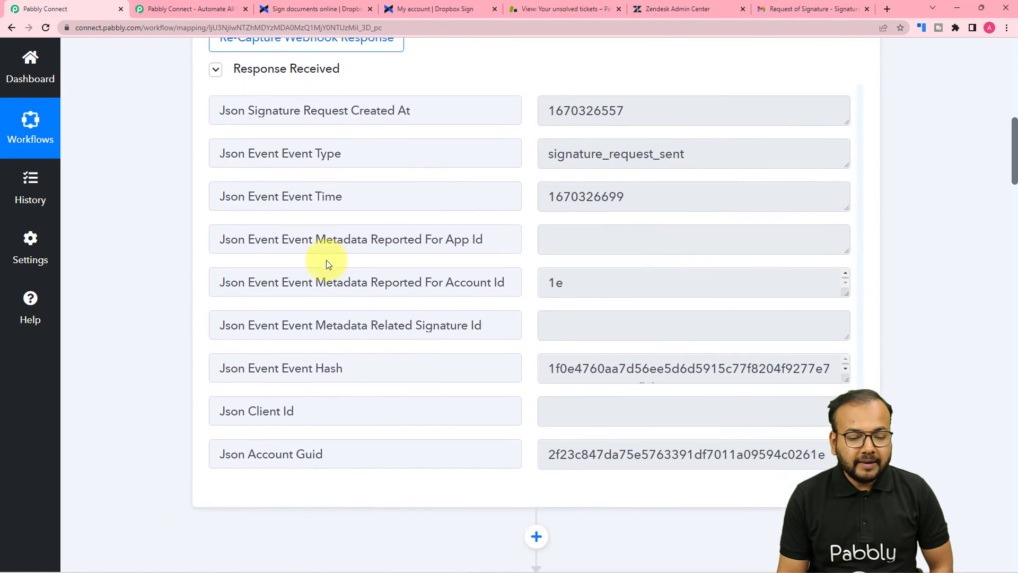
{"action": "scroll", "coordinate": [326, 263], "scroll_direction": "up", "scroll_amount": 3}
{"action": "scroll", "coordinate": [327, 263], "scroll_direction": "up", "scroll_amount": 8}
{"action": "scroll", "coordinate": [145, 310], "scroll_direction": "down", "scroll_amount": 9}
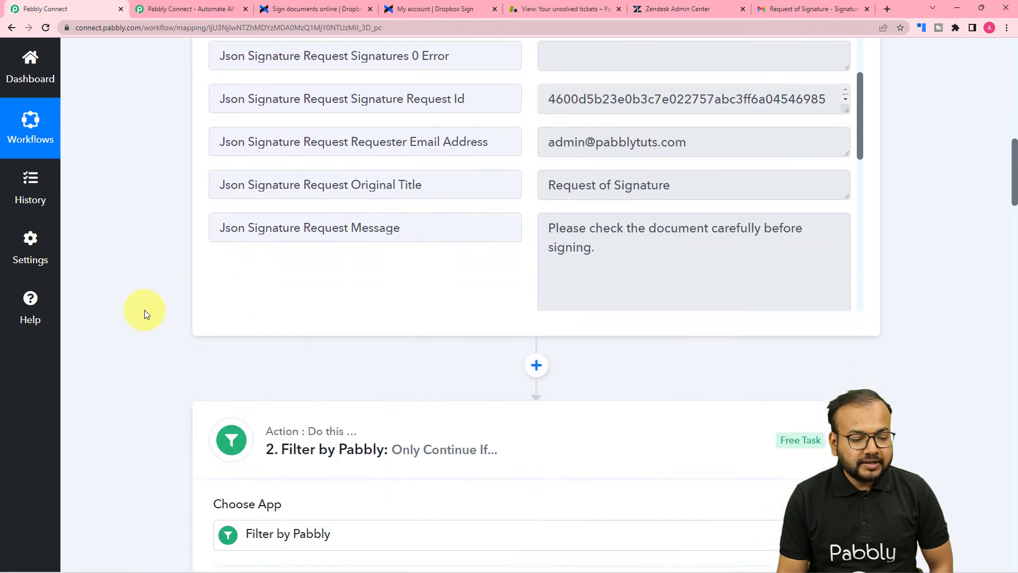
{"action": "scroll", "coordinate": [145, 311], "scroll_direction": "down", "scroll_amount": 15}
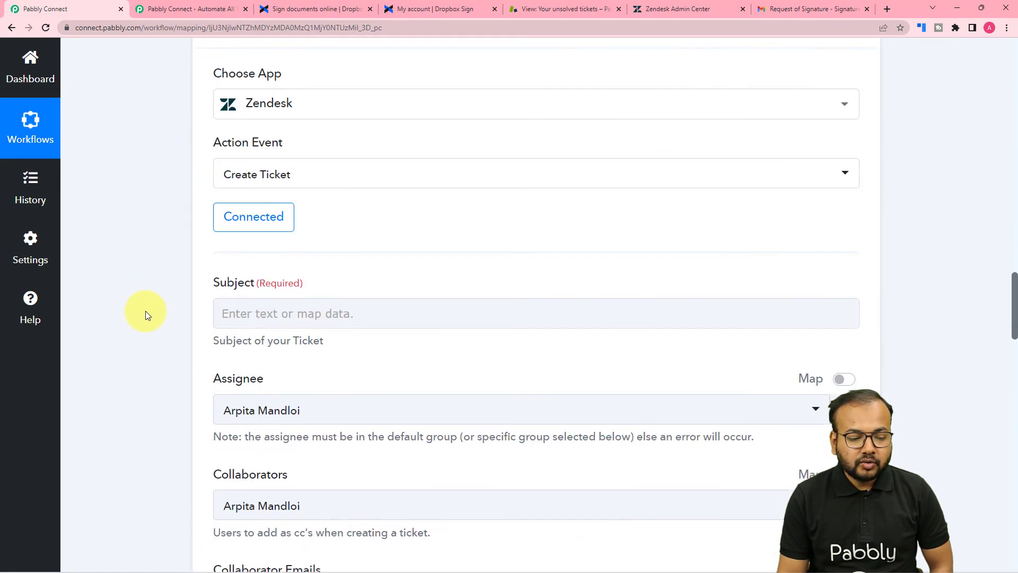
Map the ticket's Subject to Json Signature Request Subject from the Dropbox Sign webhook data.
{"action": "left_click", "coordinate": [352, 103]}
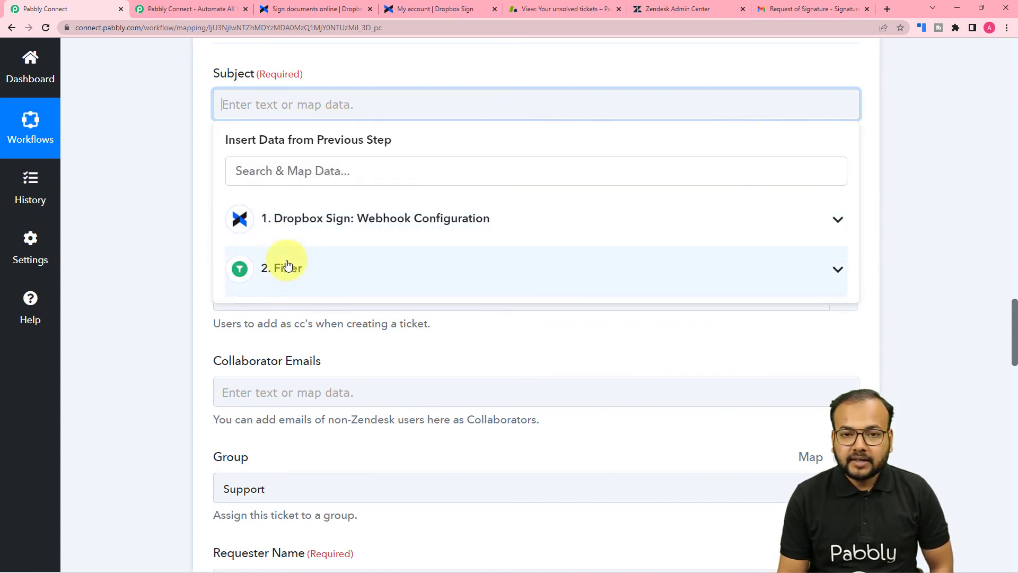
{"action": "left_click", "coordinate": [318, 227]}
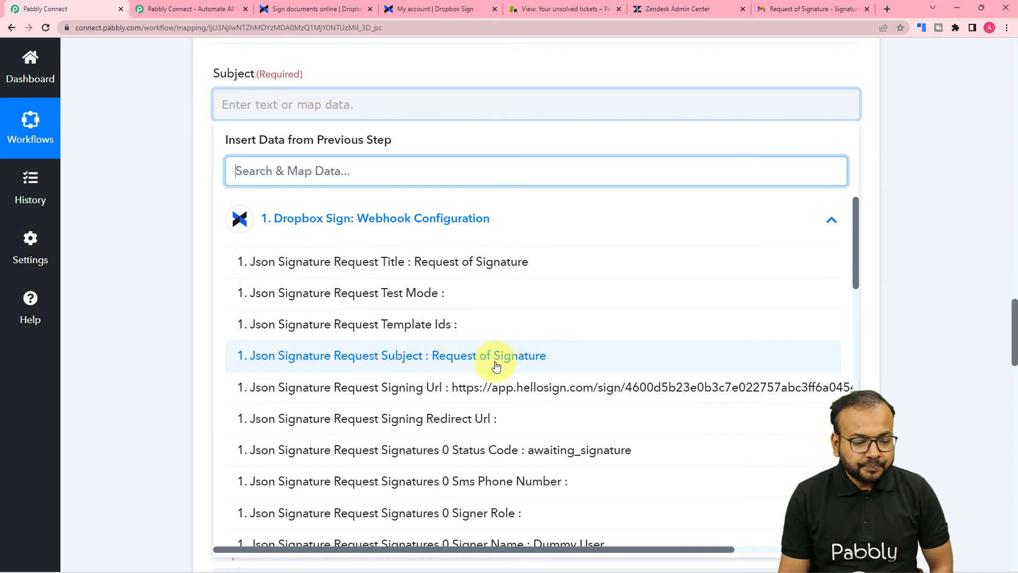
{"action": "left_click", "coordinate": [364, 360]}
{"action": "left_click", "coordinate": [161, 139]}
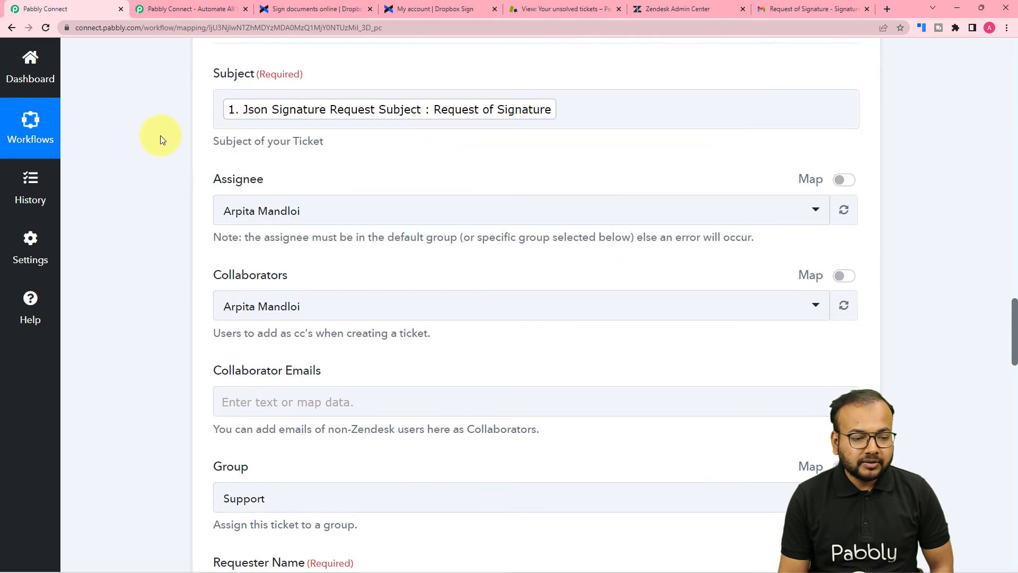
Select the listed agent as the ticket's Assignee and check the Collaborators choices.
{"action": "scroll", "coordinate": [160, 139], "scroll_direction": "down", "scroll_amount": 2}
{"action": "left_click", "coordinate": [322, 115]}
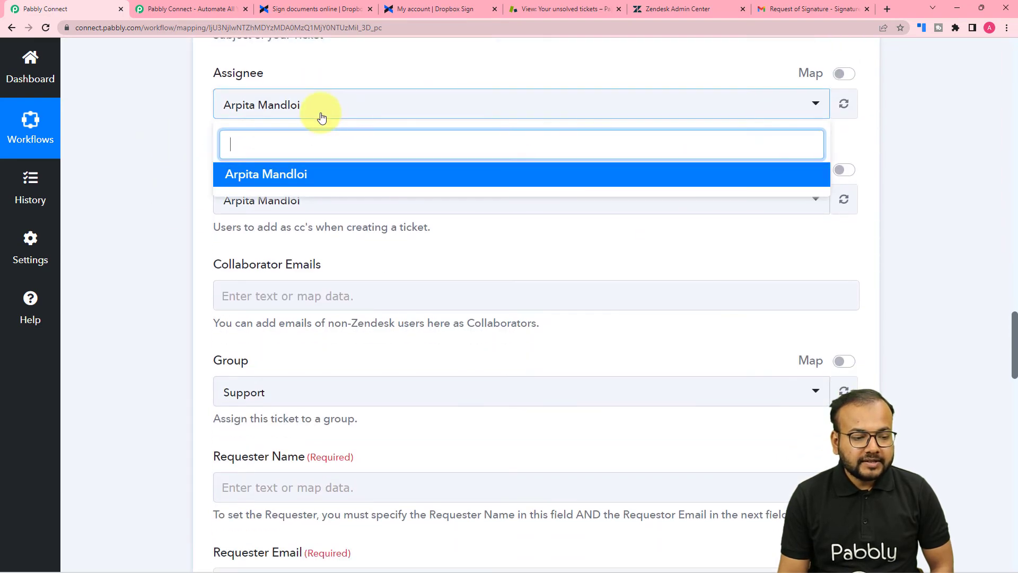
{"action": "left_click", "coordinate": [313, 178]}
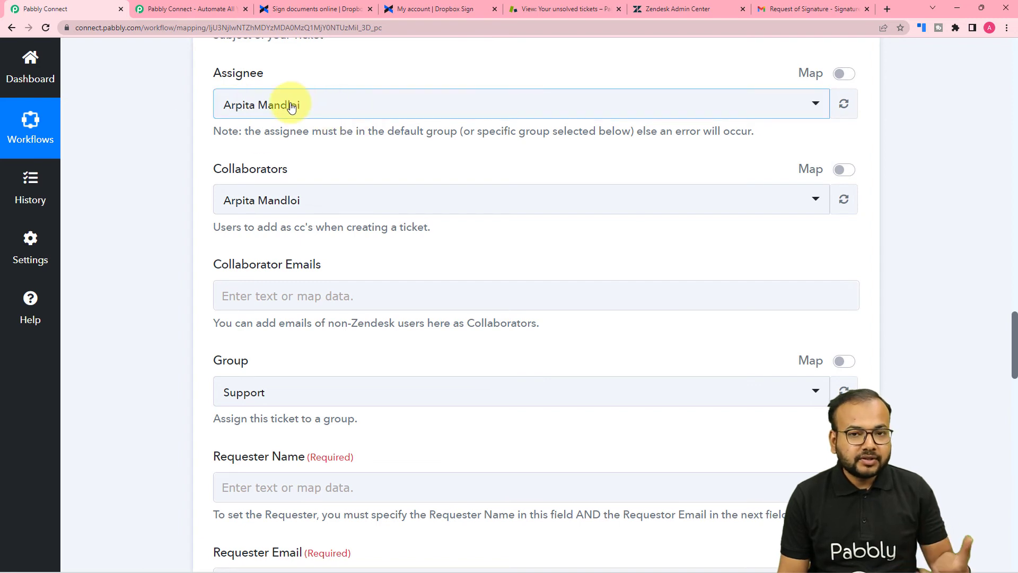
{"action": "scroll", "coordinate": [325, 182], "scroll_direction": "down", "scroll_amount": 1}
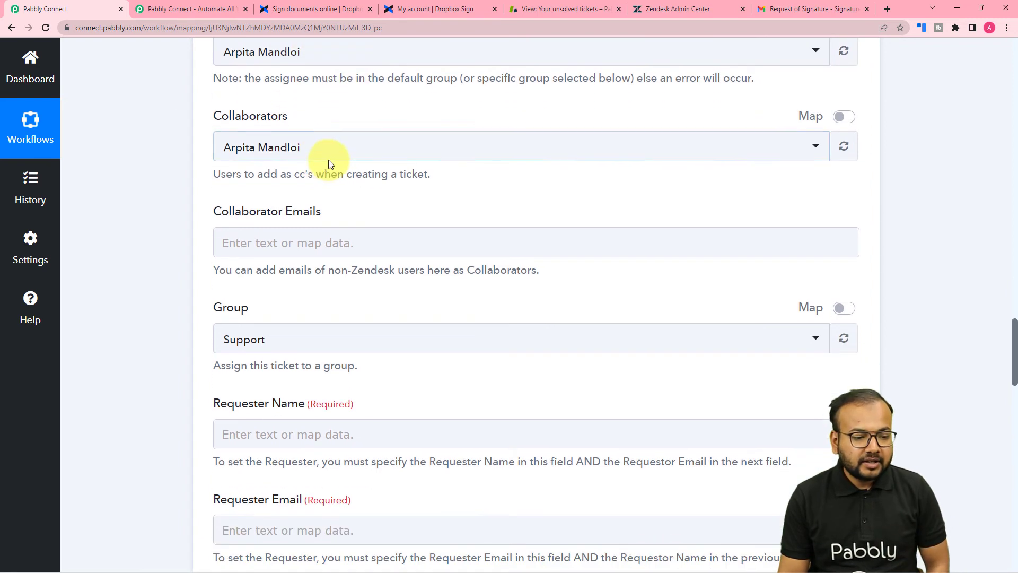
{"action": "left_click", "coordinate": [329, 158]}
{"action": "left_click", "coordinate": [182, 177]}
Check the Group choices for the ticket and leave Support selected.
{"action": "scroll", "coordinate": [182, 177], "scroll_direction": "down", "scroll_amount": 2}
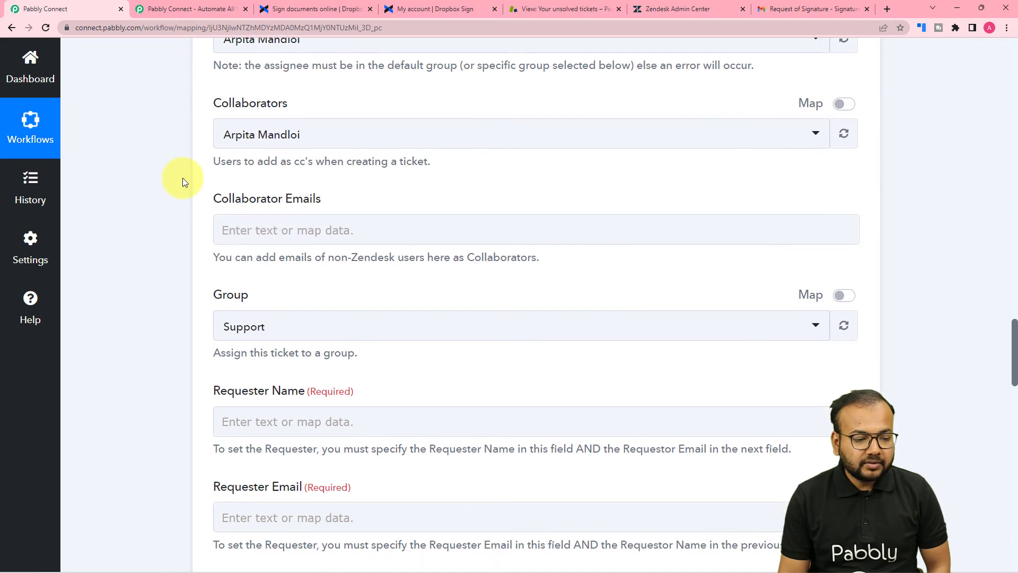
{"action": "scroll", "coordinate": [329, 205], "scroll_direction": "down", "scroll_amount": 2}
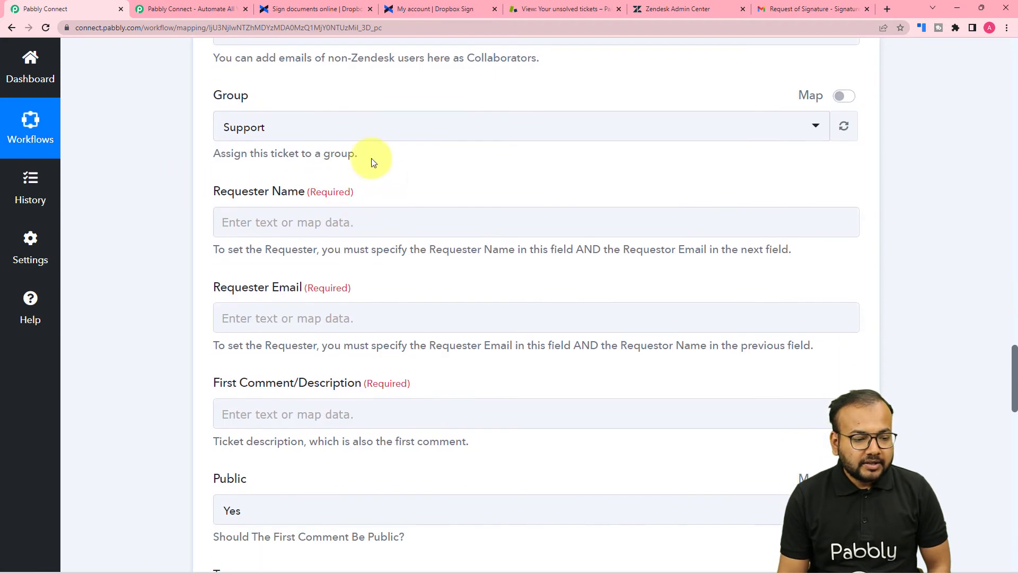
{"action": "left_click", "coordinate": [310, 138]}
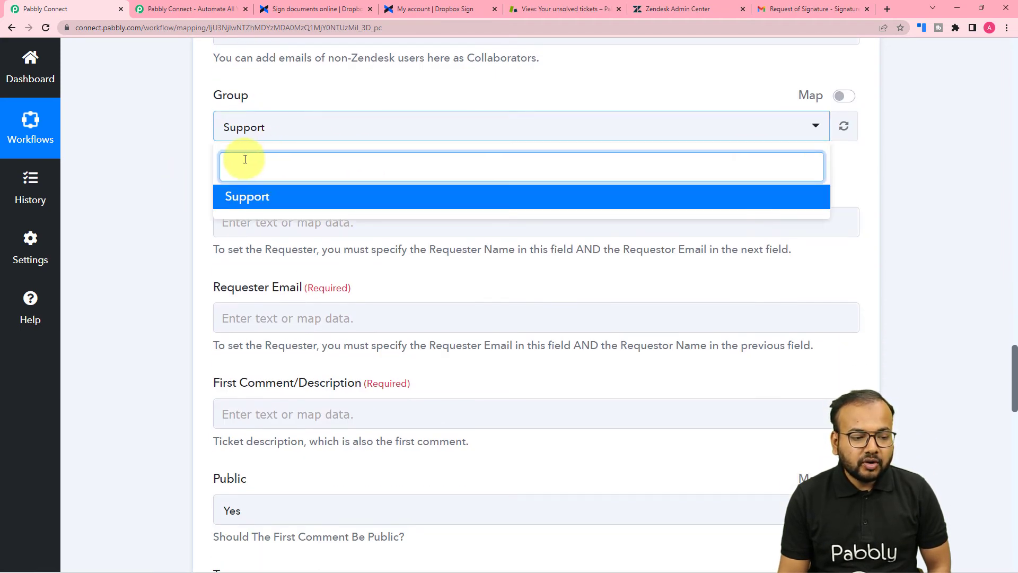
{"action": "left_click", "coordinate": [215, 192]}
Enter Demo requester as the Requester Name and fill in the Requester Email with the demo requester's e-mail address.
{"action": "scroll", "coordinate": [205, 200], "scroll_direction": "down", "scroll_amount": 1}
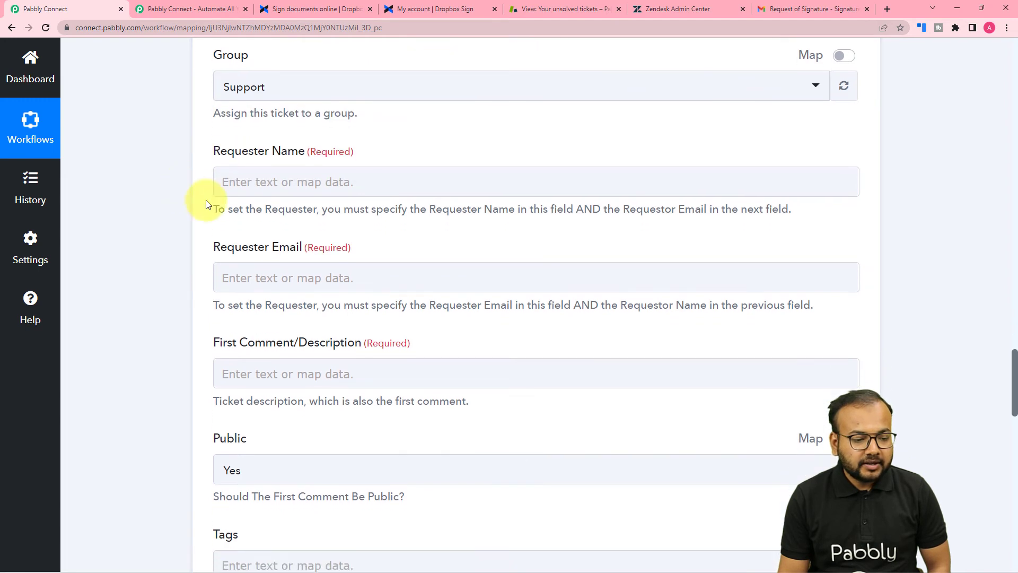
{"action": "left_click", "coordinate": [314, 174]}
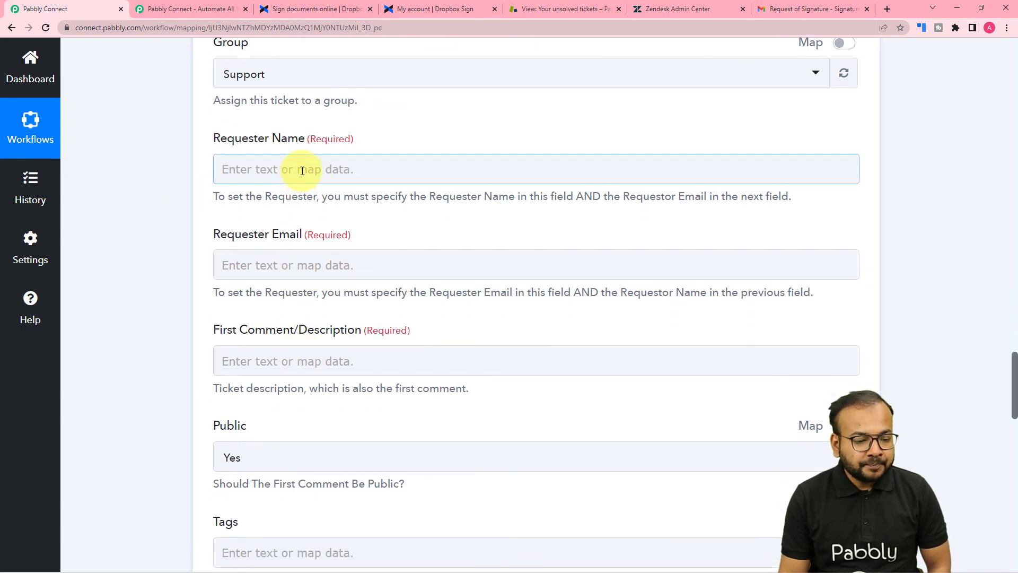
{"action": "left_click", "coordinate": [342, 175]}
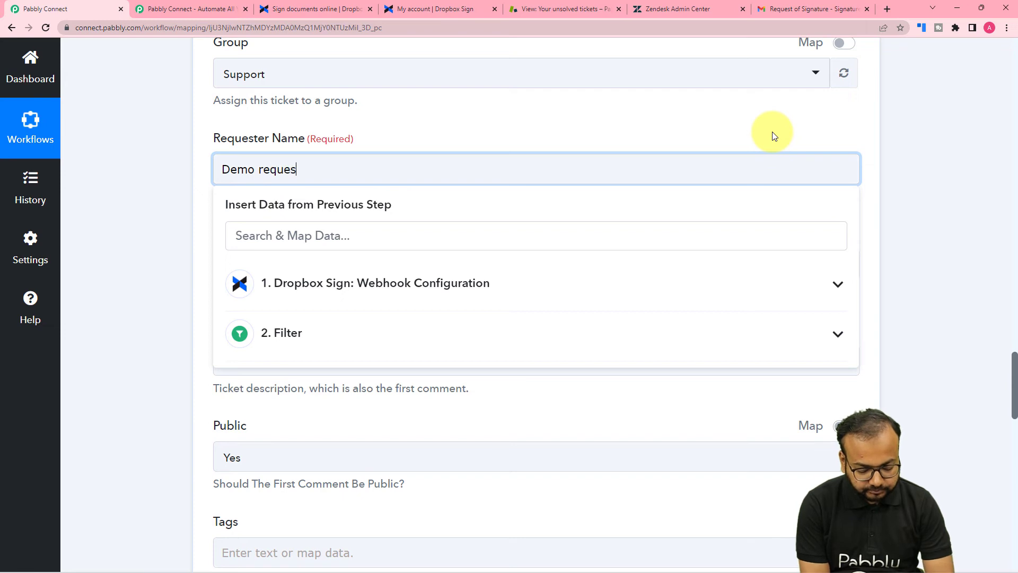
{"action": "left_click", "coordinate": [689, 126]}
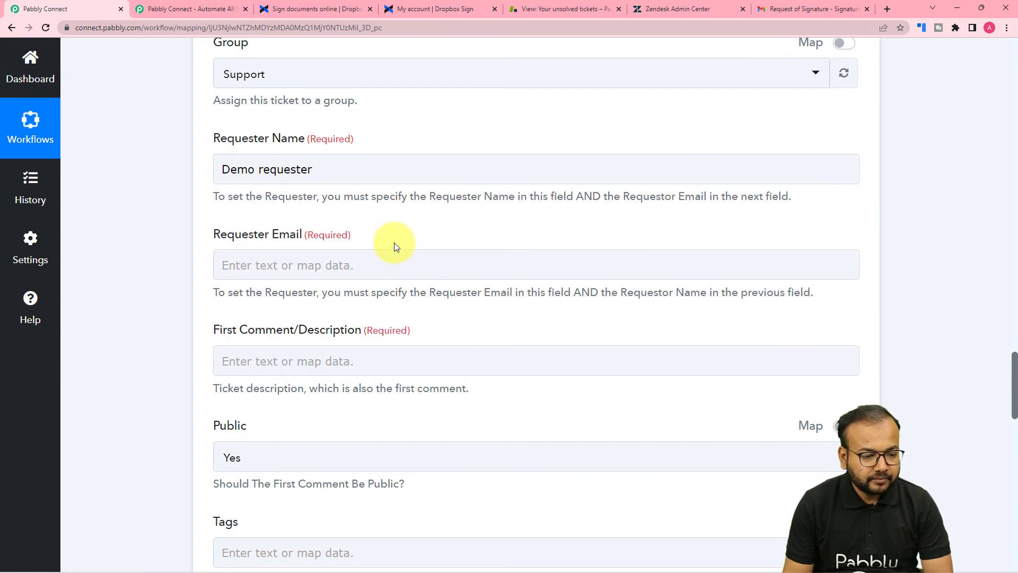
{"action": "left_click", "coordinate": [403, 265]}
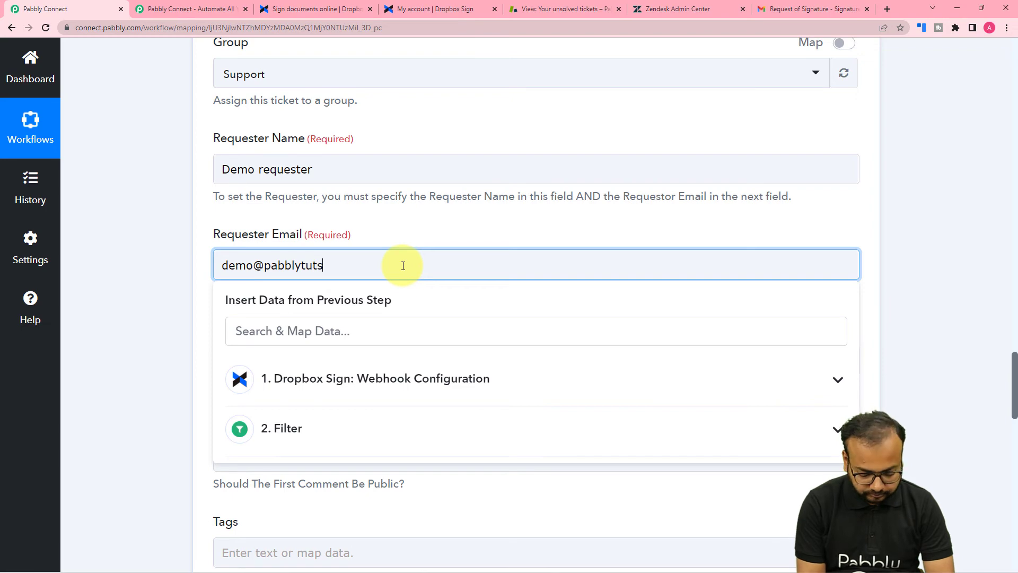
{"action": "left_click", "coordinate": [421, 211]}
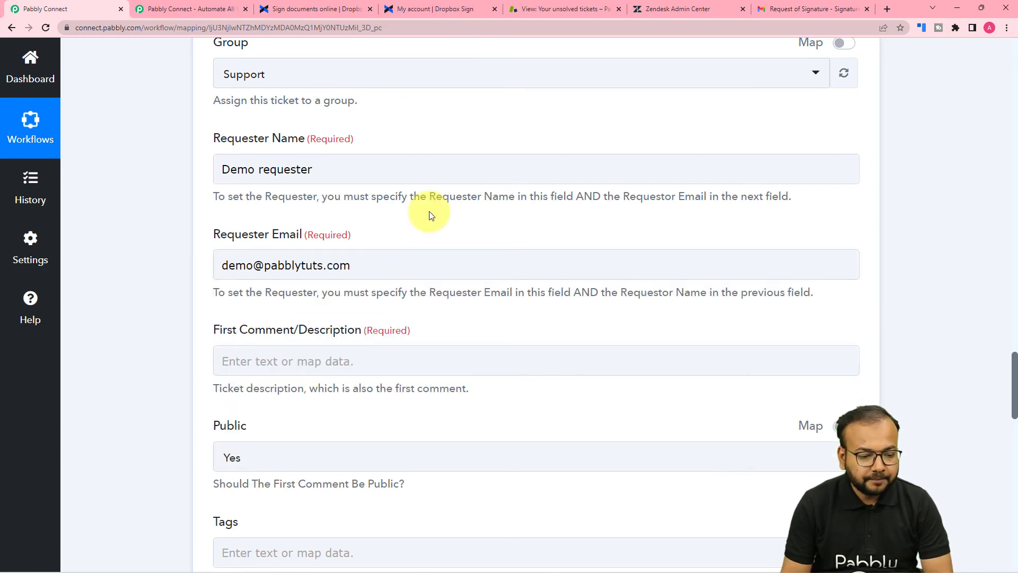
Map the ticket's First Comment/Description to Json Signature Request Message from the Dropbox Sign webhook data.
{"action": "scroll", "coordinate": [403, 228], "scroll_direction": "down", "scroll_amount": 3}
{"action": "left_click", "coordinate": [502, 199]}
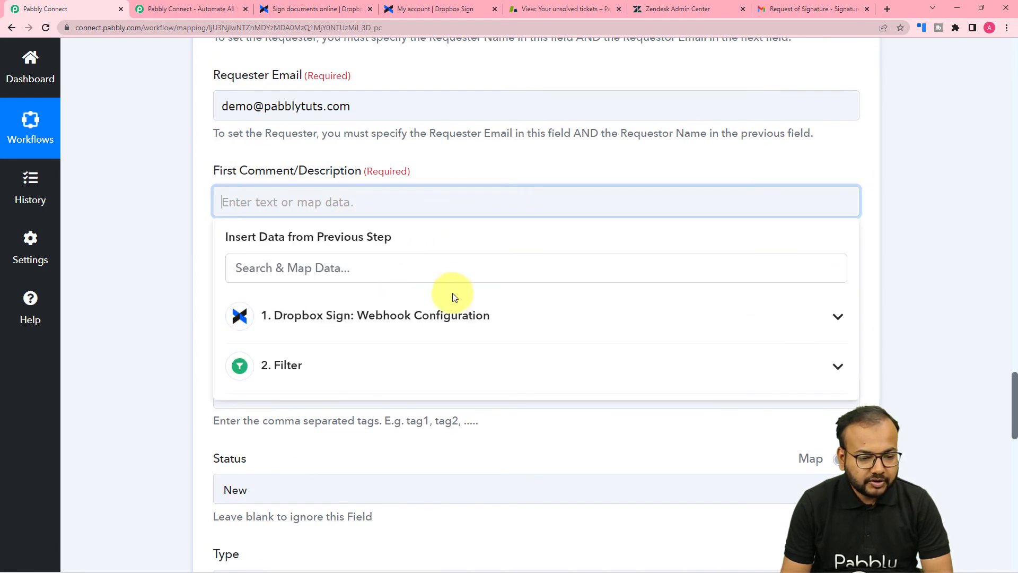
{"action": "left_click", "coordinate": [454, 315]}
{"action": "scroll", "coordinate": [493, 383], "scroll_direction": "down", "scroll_amount": 6}
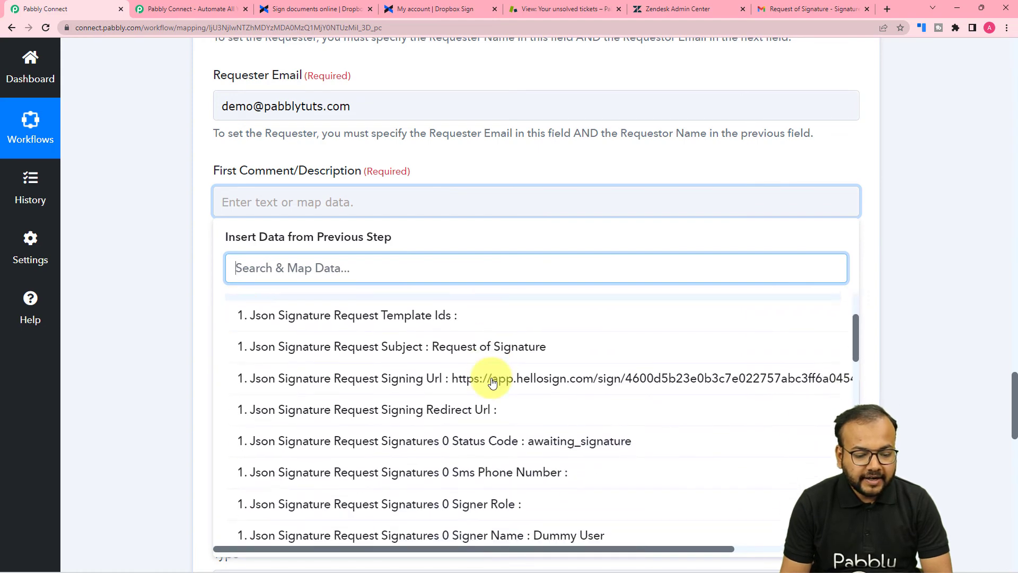
{"action": "scroll", "coordinate": [492, 383], "scroll_direction": "down", "scroll_amount": 6}
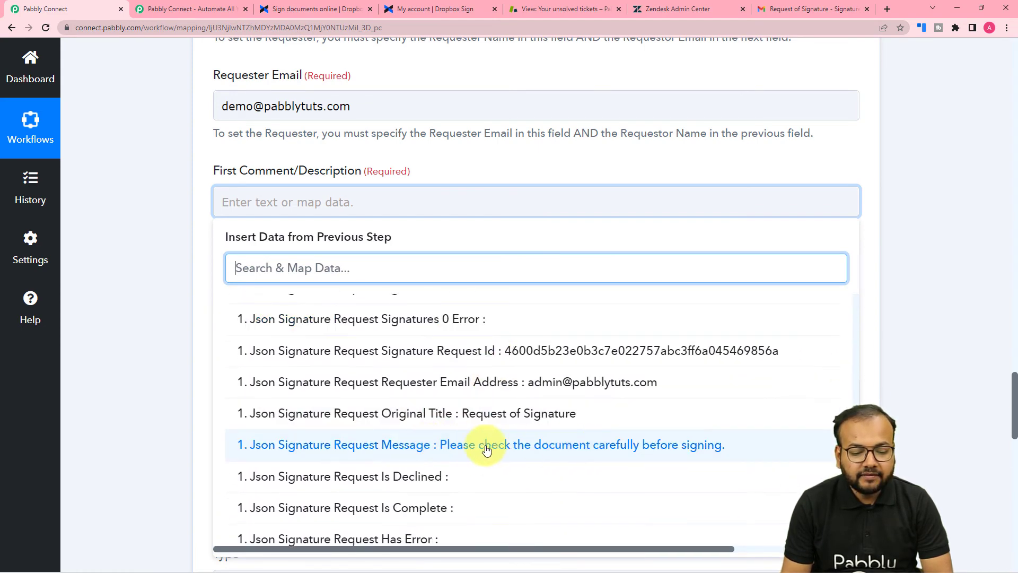
{"action": "left_click", "coordinate": [403, 452]}
{"action": "left_click", "coordinate": [148, 267]}
Check the Public choices, keeping Yes, and select New as the ticket's Status.
{"action": "scroll", "coordinate": [284, 254], "scroll_direction": "down", "scroll_amount": 2}
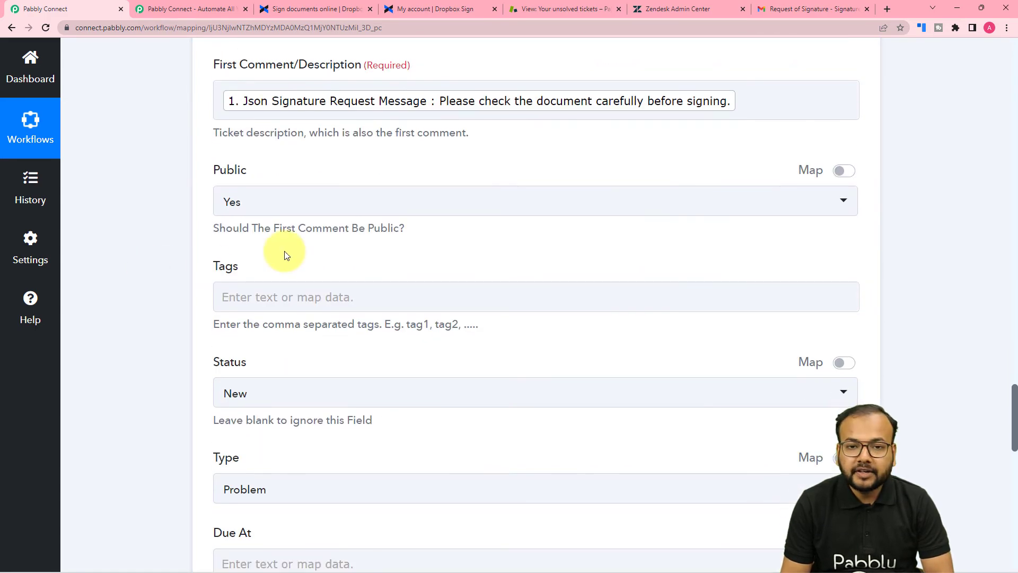
{"action": "left_click", "coordinate": [296, 207]}
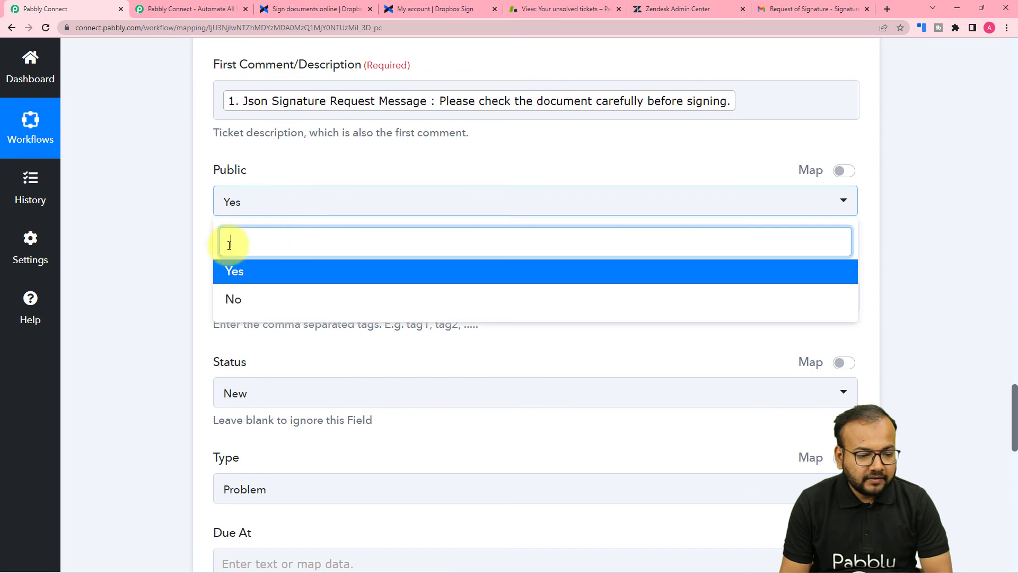
{"action": "left_click", "coordinate": [189, 237]}
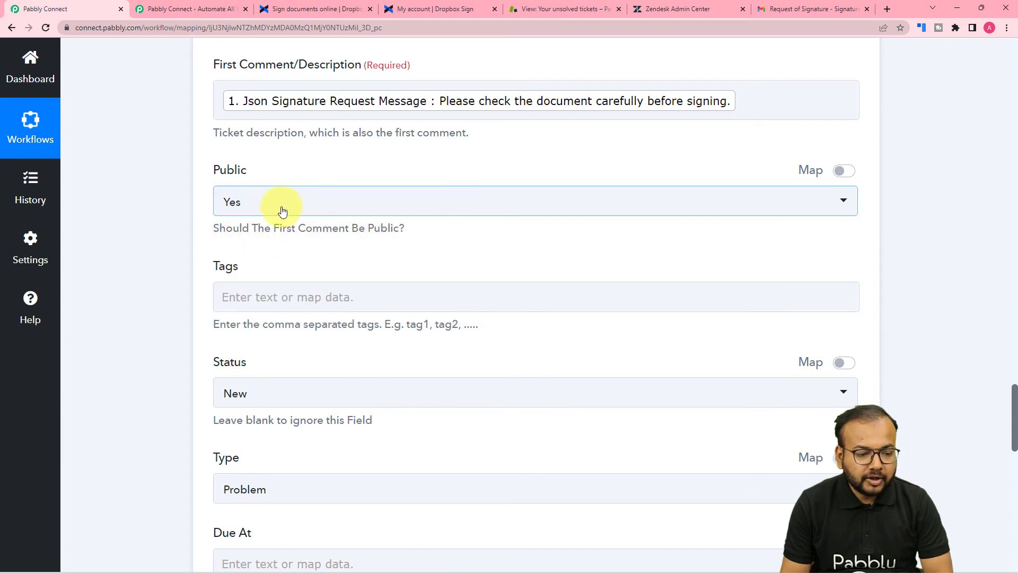
{"action": "scroll", "coordinate": [256, 272], "scroll_direction": "down", "scroll_amount": 2}
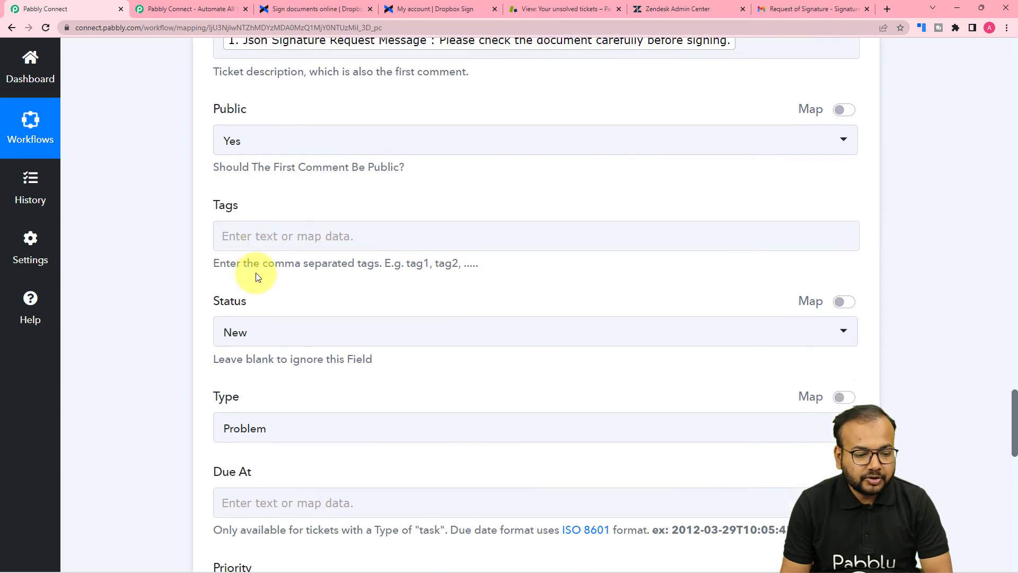
{"action": "scroll", "coordinate": [364, 207], "scroll_direction": "down", "scroll_amount": 1}
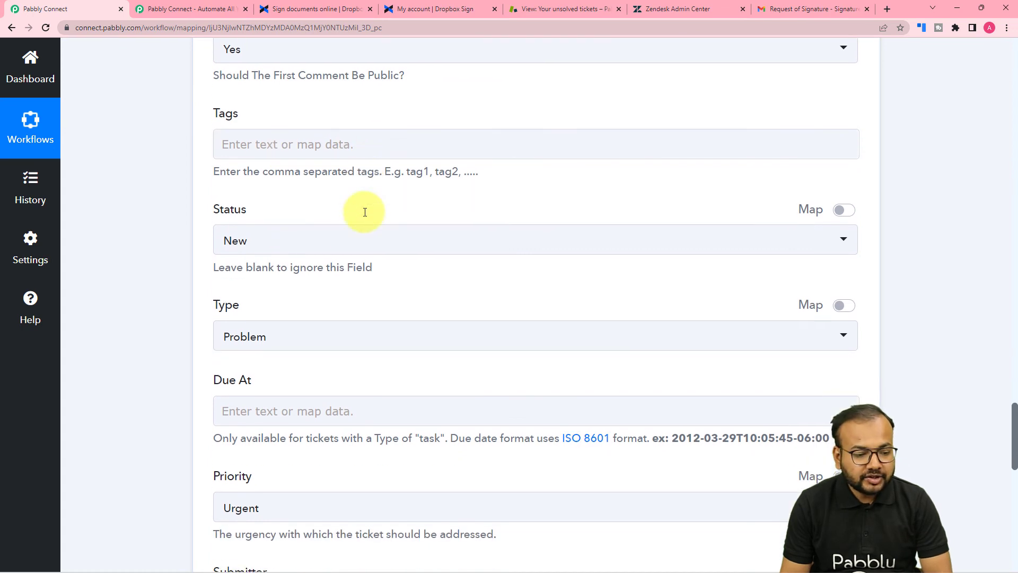
{"action": "left_click", "coordinate": [300, 248]}
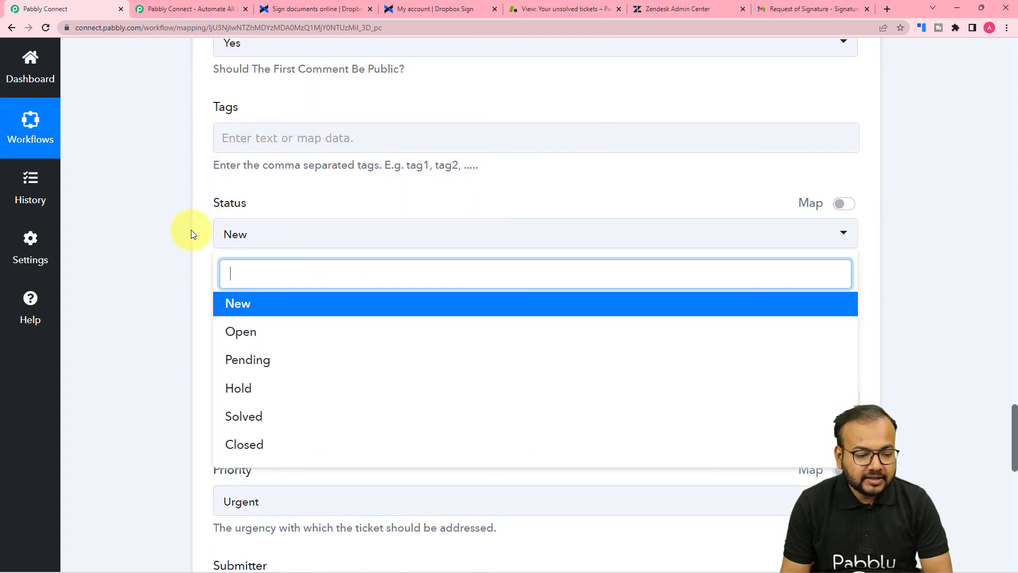
{"action": "left_click", "coordinate": [246, 305]}
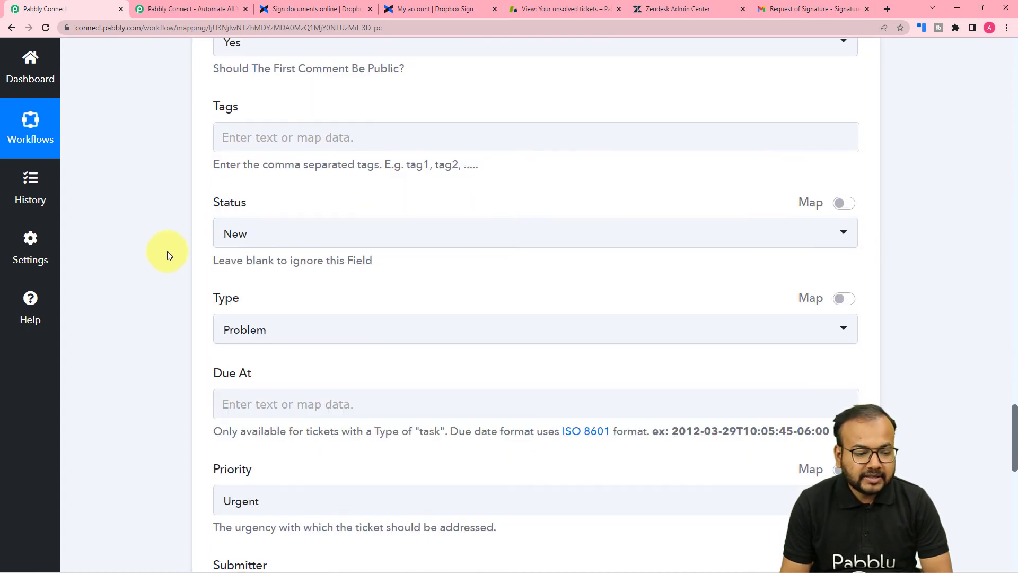
Set the ticket's Type to Incident.
{"action": "scroll", "coordinate": [167, 250], "scroll_direction": "down", "scroll_amount": 3}
{"action": "left_click", "coordinate": [319, 171]}
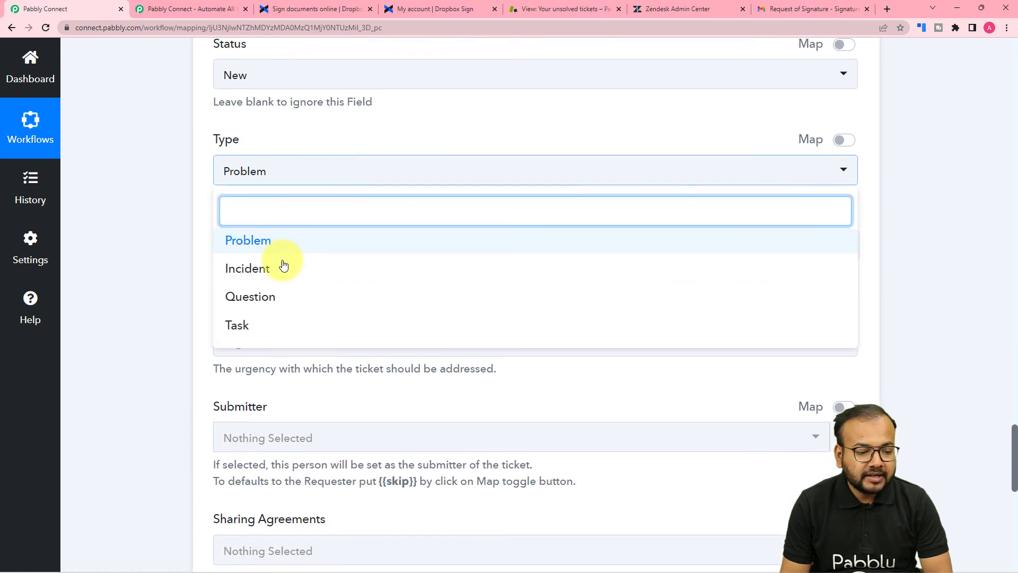
{"action": "scroll", "coordinate": [276, 265], "scroll_direction": "down", "scroll_amount": 1}
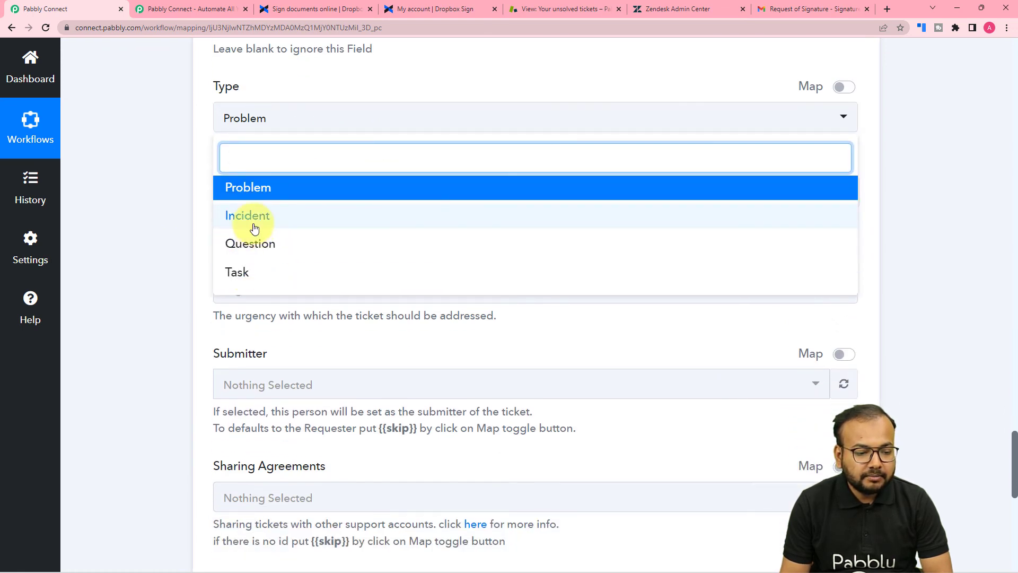
{"action": "left_click", "coordinate": [248, 220]}
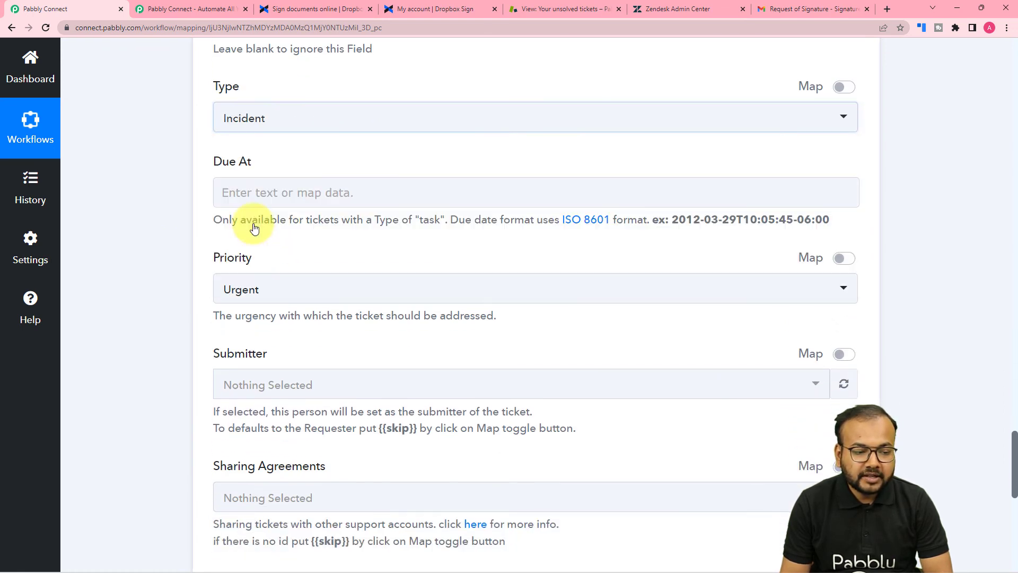
{"action": "left_click", "coordinate": [311, 127]}
{"action": "scroll", "coordinate": [295, 247], "scroll_direction": "down", "scroll_amount": 2}
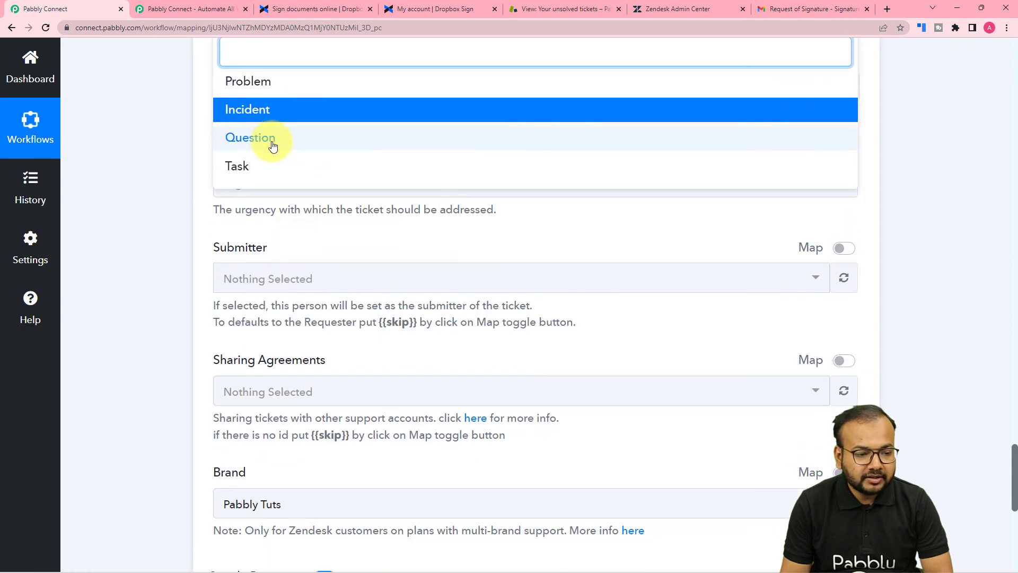
{"action": "left_click", "coordinate": [236, 115]}
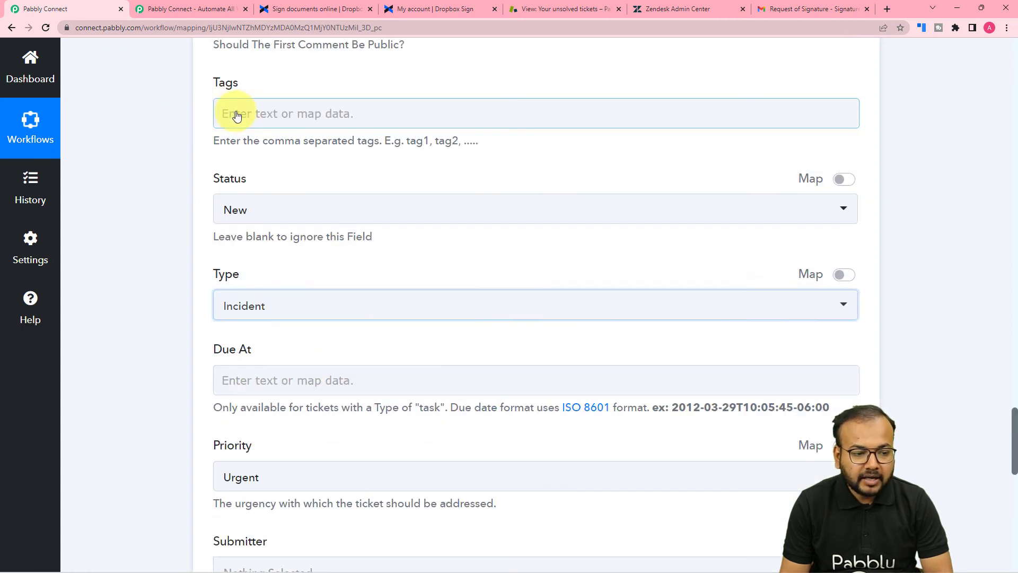
{"action": "scroll", "coordinate": [166, 114], "scroll_direction": "up", "scroll_amount": 2}
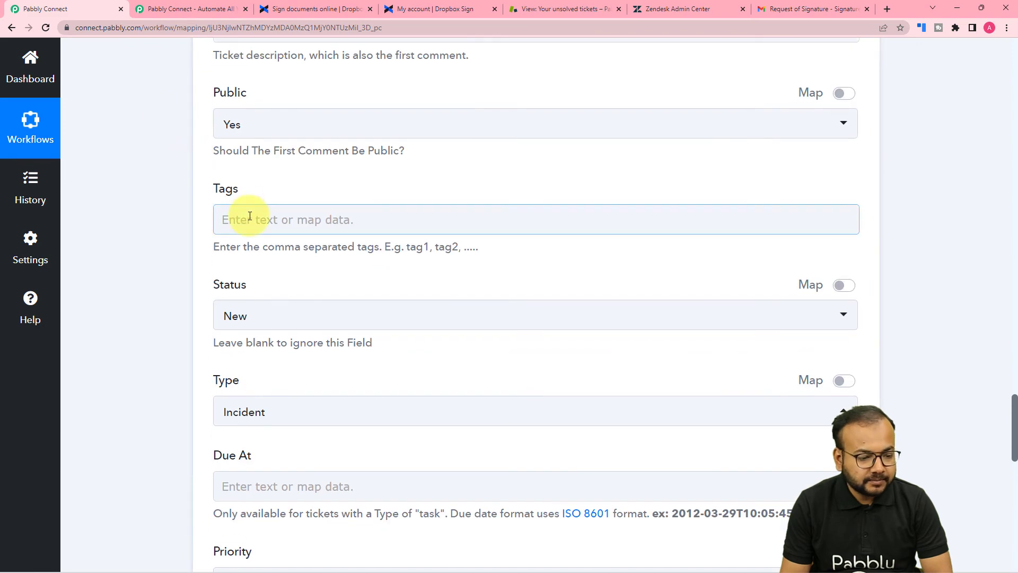
Set the ticket's Priority to Normal.
{"action": "scroll", "coordinate": [247, 239], "scroll_direction": "down", "scroll_amount": 5}
{"action": "scroll", "coordinate": [249, 238], "scroll_direction": "down", "scroll_amount": 2}
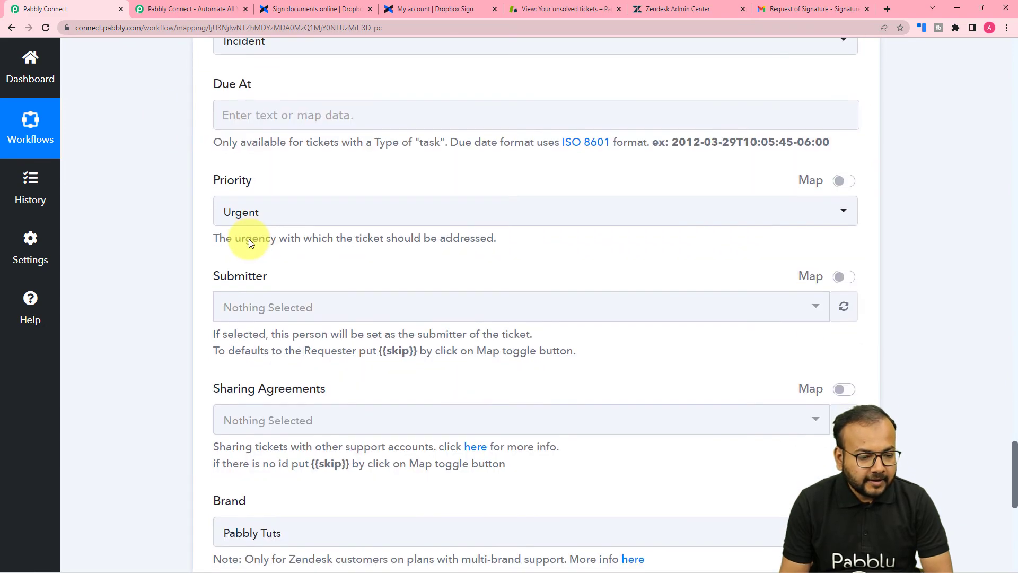
{"action": "left_click", "coordinate": [254, 214]}
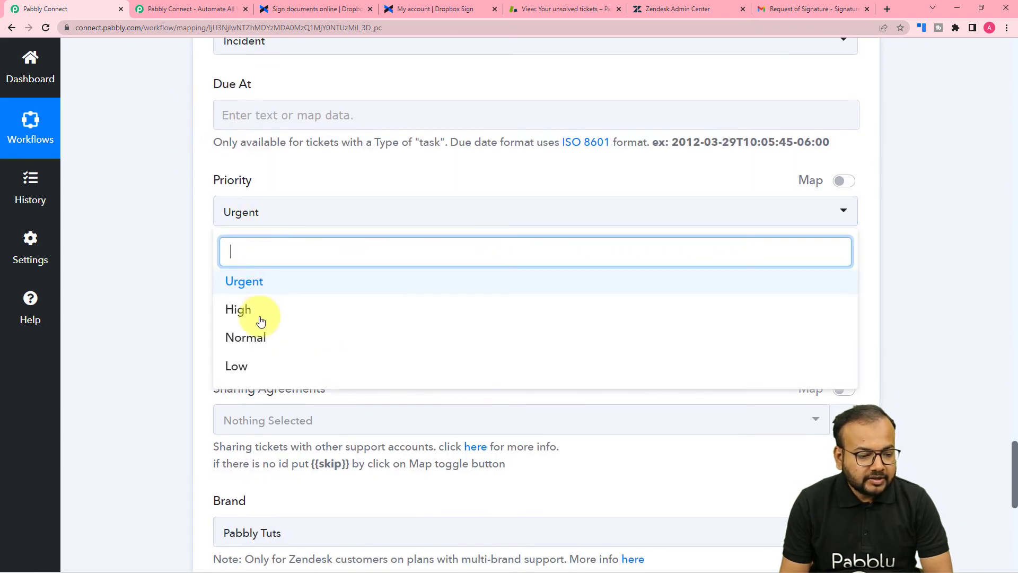
{"action": "left_click", "coordinate": [248, 351]}
{"action": "left_click", "coordinate": [242, 220]}
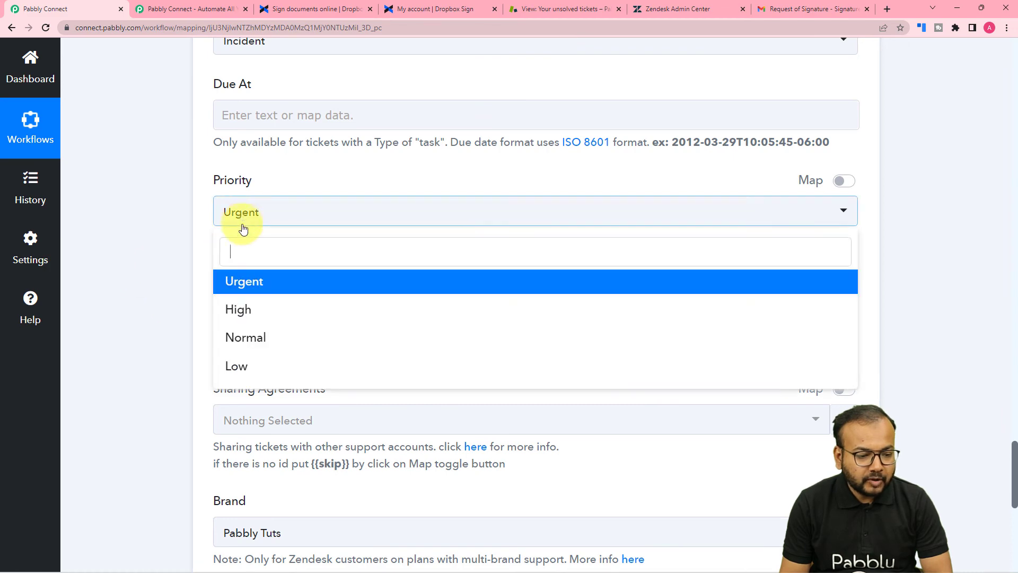
{"action": "left_click", "coordinate": [239, 338]}
Switch to Zendesk and check the list of unsolved tickets.
{"action": "scroll", "coordinate": [173, 290], "scroll_direction": "down", "scroll_amount": 4}
{"action": "scroll", "coordinate": [173, 290], "scroll_direction": "down", "scroll_amount": 2}
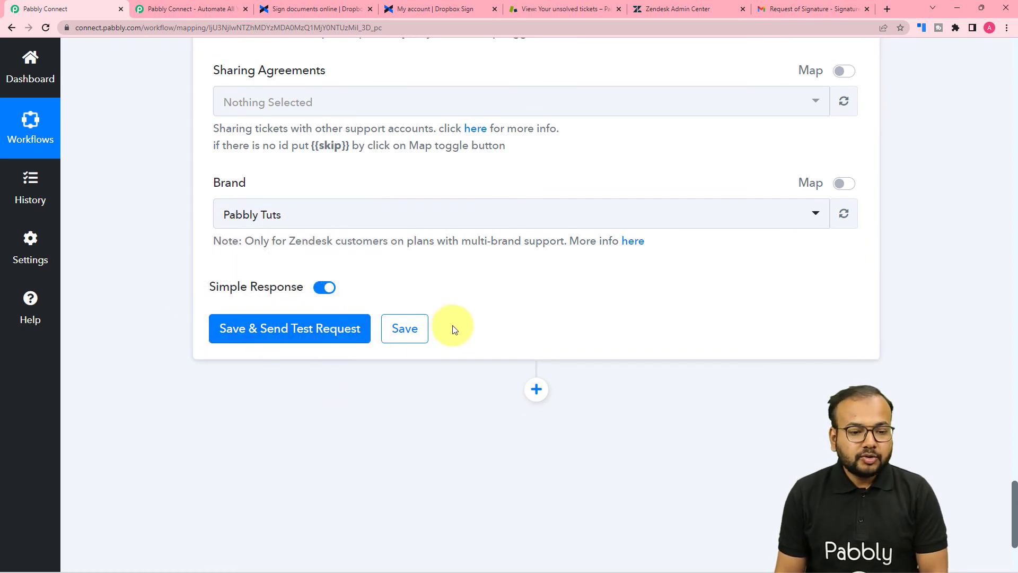
{"action": "left_click", "coordinate": [584, 8]}
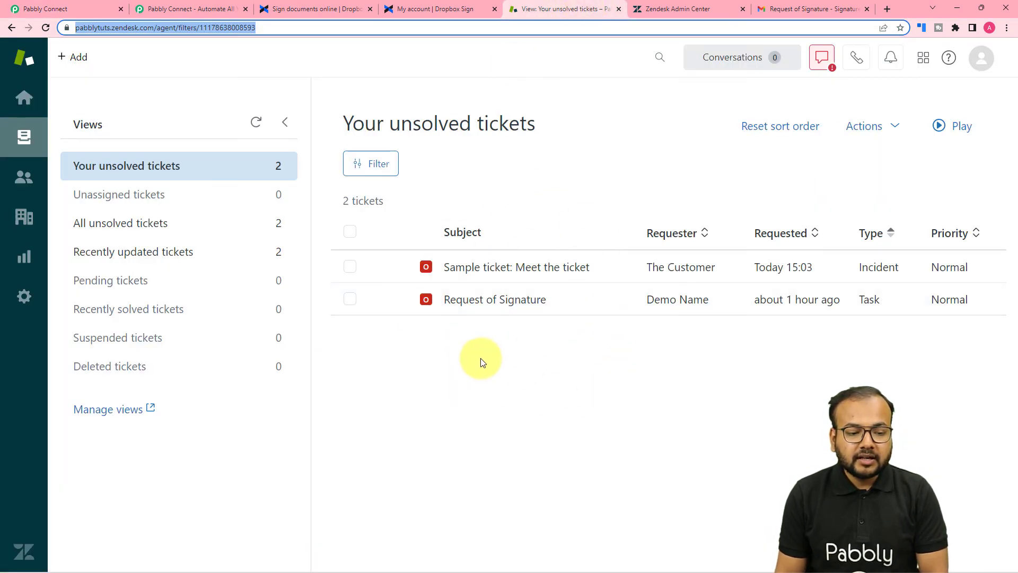
Return to Pabbly Connect, save the Create Ticket action with a test request and review the response received.
{"action": "left_click", "coordinate": [38, 12]}
{"action": "left_click", "coordinate": [275, 329]}
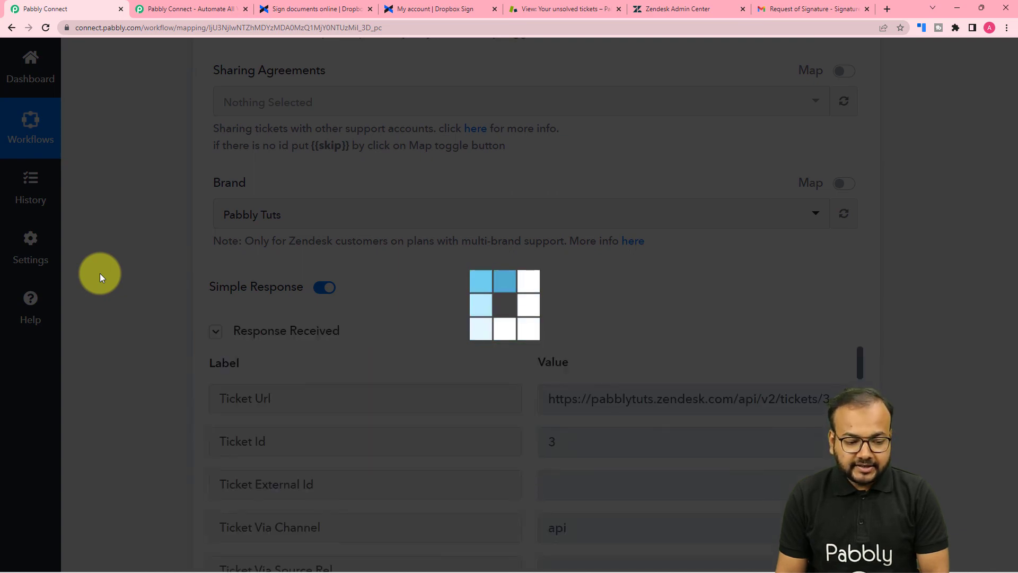
{"action": "scroll", "coordinate": [99, 272], "scroll_direction": "down", "scroll_amount": 6}
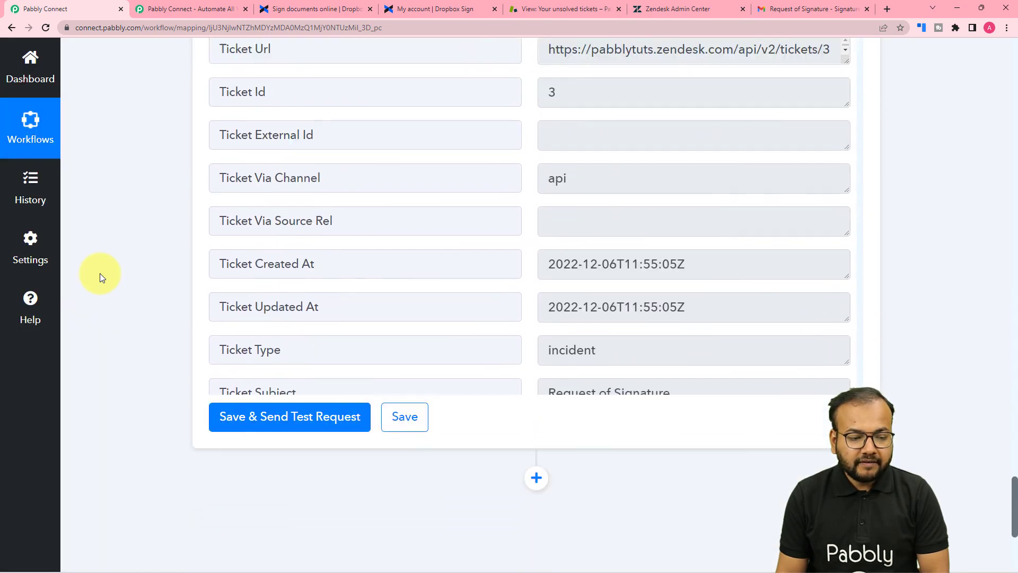
{"action": "scroll", "coordinate": [535, 189], "scroll_direction": "down", "scroll_amount": 2}
{"action": "scroll", "coordinate": [505, 189], "scroll_direction": "up", "scroll_amount": 2}
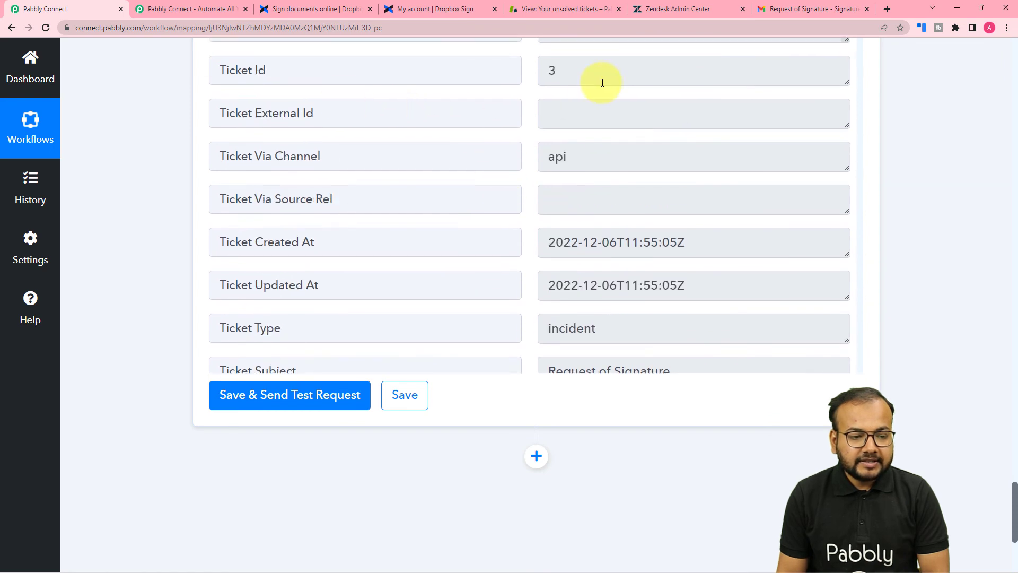
Switch to Zendesk, reload the unsolved tickets and open the newest Request of Signature ticket to check its details.
{"action": "left_click", "coordinate": [548, 9]}
{"action": "left_click", "coordinate": [45, 26]}
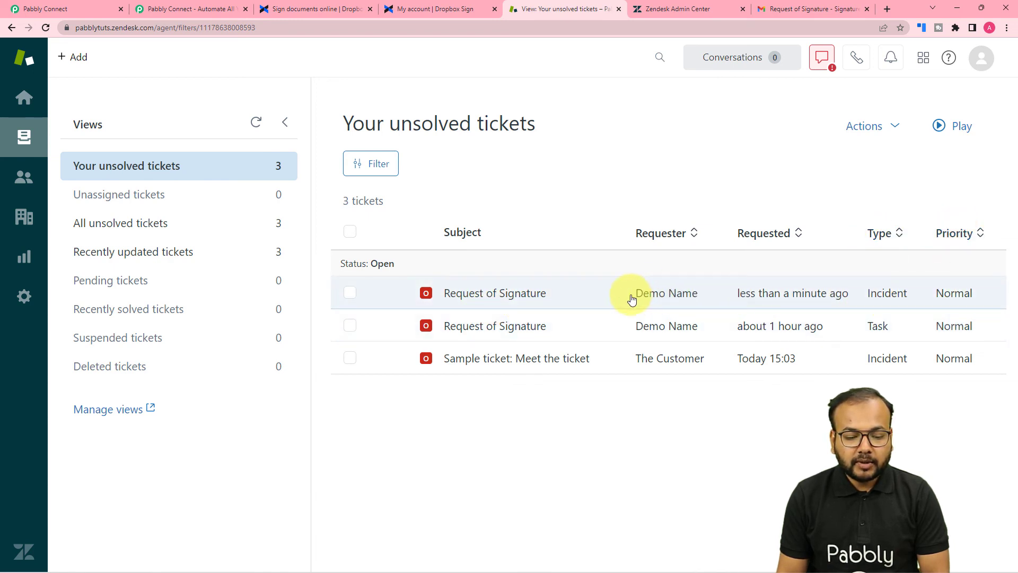
{"action": "left_click", "coordinate": [540, 298]}
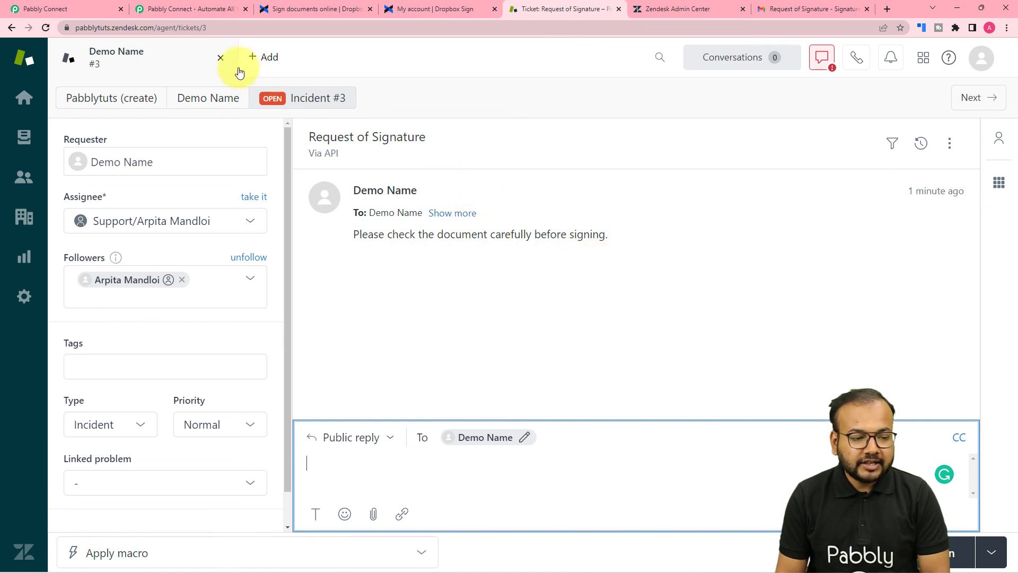
Return to Pabbly Connect and collapse the Zendesk, Dropbox Sign and Filter by Pabbly steps to review the whole workflow.
{"action": "left_click", "coordinate": [52, 11]}
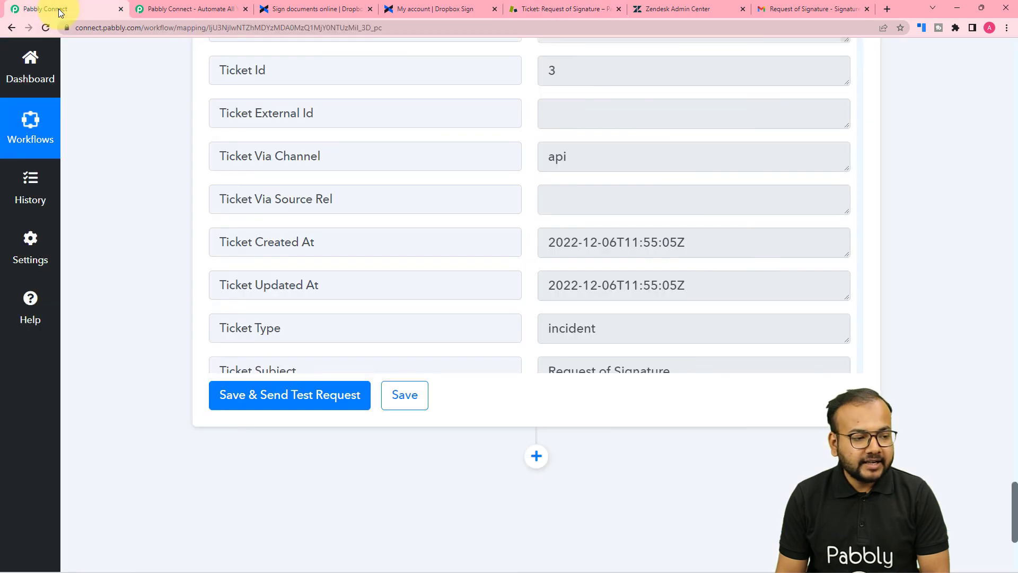
{"action": "scroll", "coordinate": [158, 230], "scroll_direction": "up", "scroll_amount": 8}
{"action": "scroll", "coordinate": [158, 230], "scroll_direction": "up", "scroll_amount": 10}
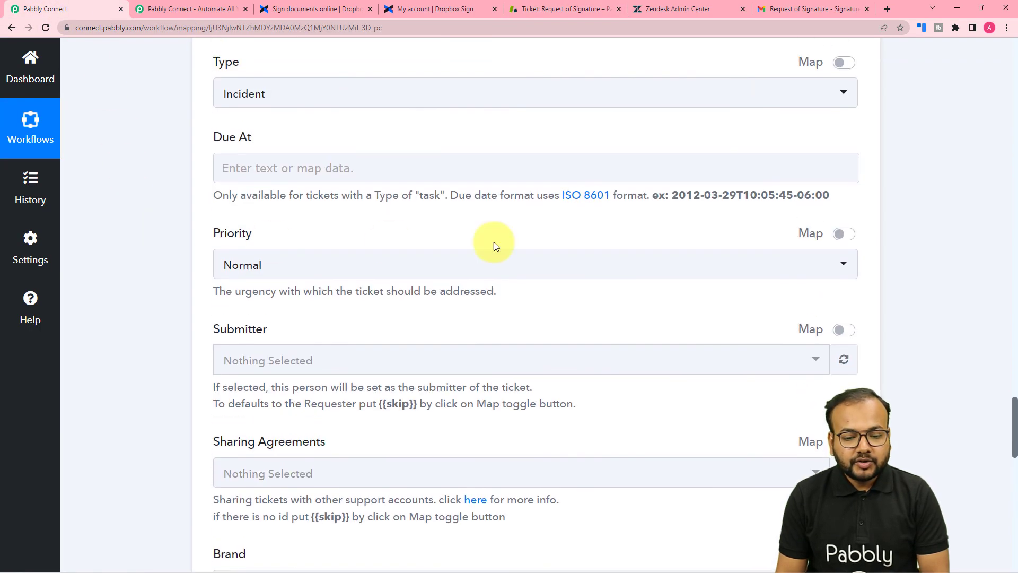
{"action": "scroll", "coordinate": [536, 253], "scroll_direction": "up", "scroll_amount": 10}
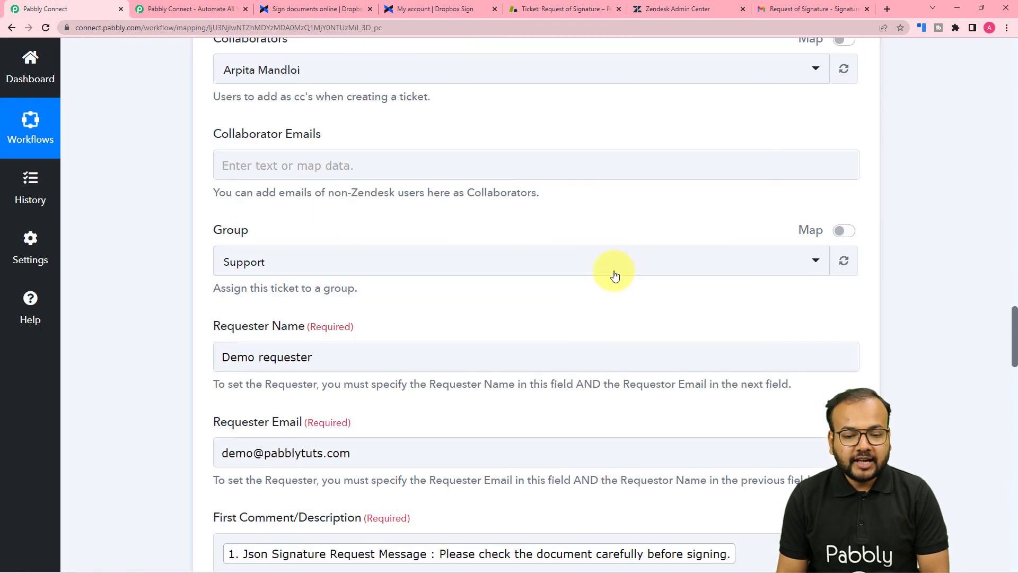
{"action": "scroll", "coordinate": [638, 272], "scroll_direction": "up", "scroll_amount": 5}
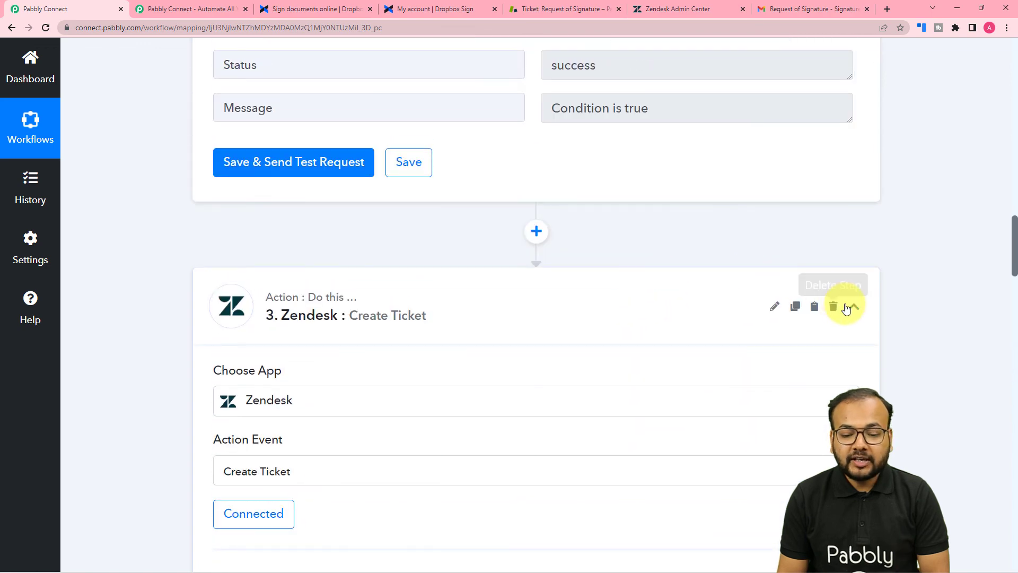
{"action": "left_click", "coordinate": [854, 307]}
{"action": "scroll", "coordinate": [855, 309], "scroll_direction": "up", "scroll_amount": 12}
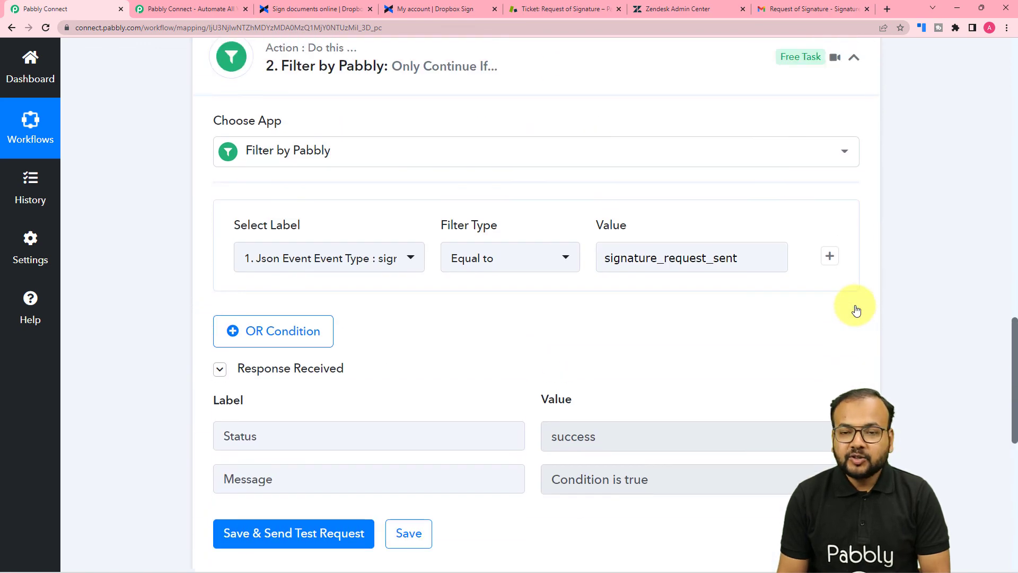
{"action": "scroll", "coordinate": [857, 310], "scroll_direction": "up", "scroll_amount": 10}
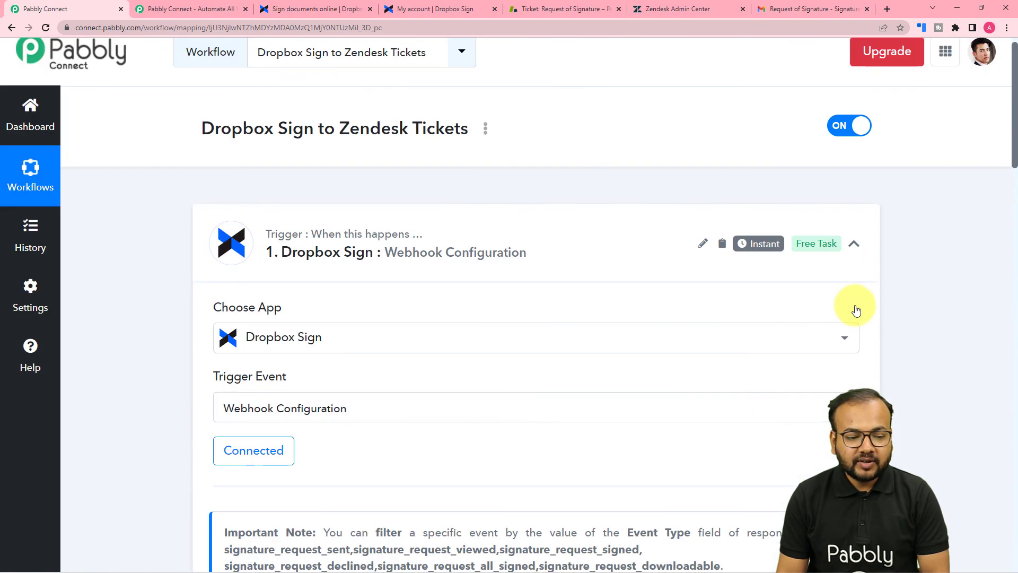
{"action": "left_click", "coordinate": [862, 245]}
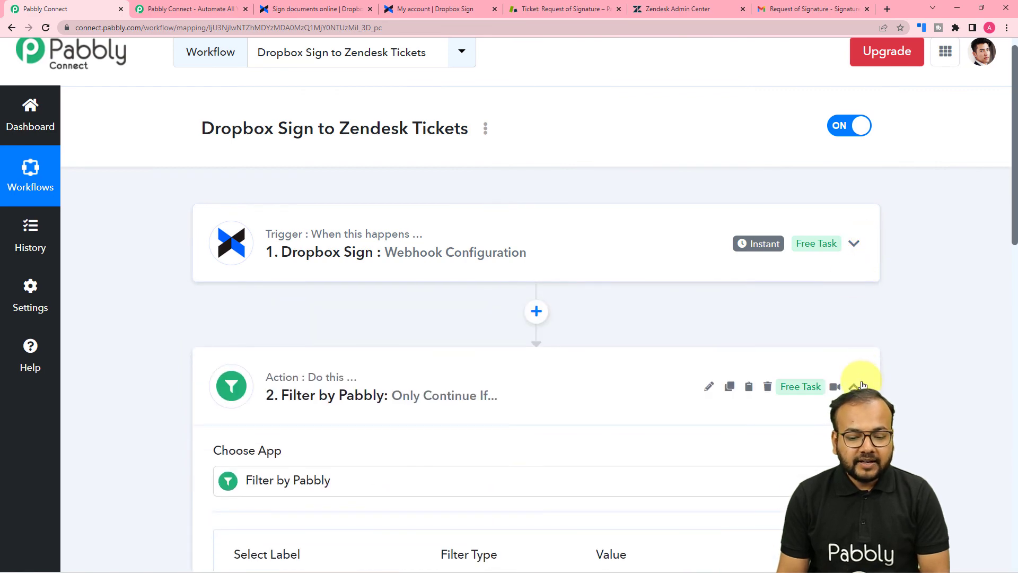
{"action": "left_click", "coordinate": [854, 387]}
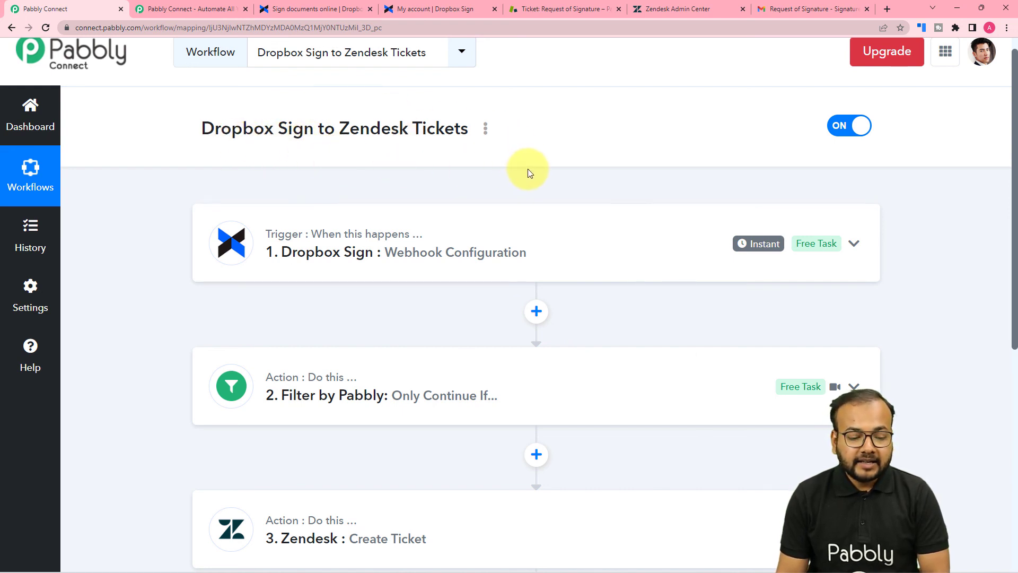
{"action": "scroll", "coordinate": [528, 169], "scroll_direction": "down", "scroll_amount": 1}
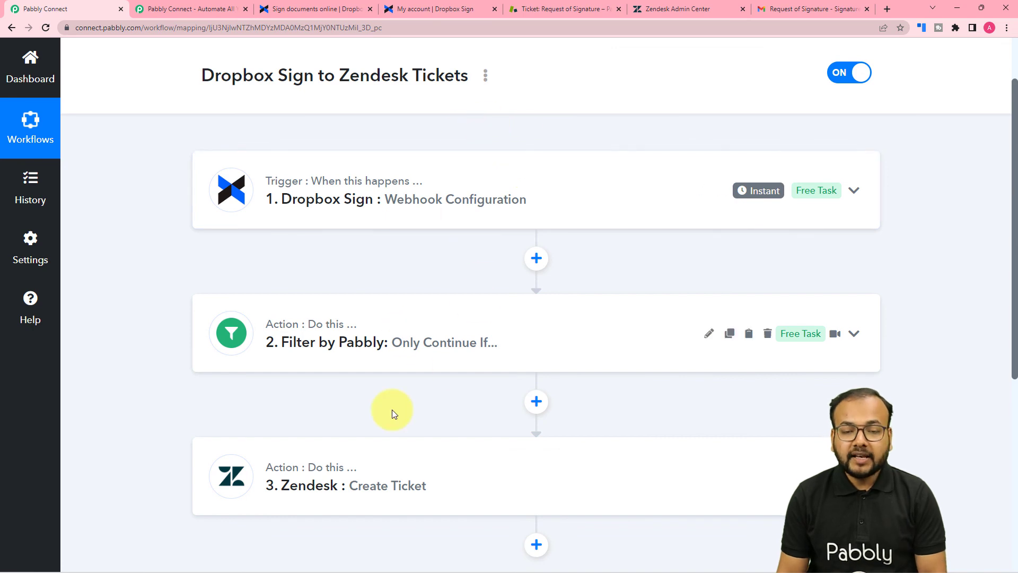